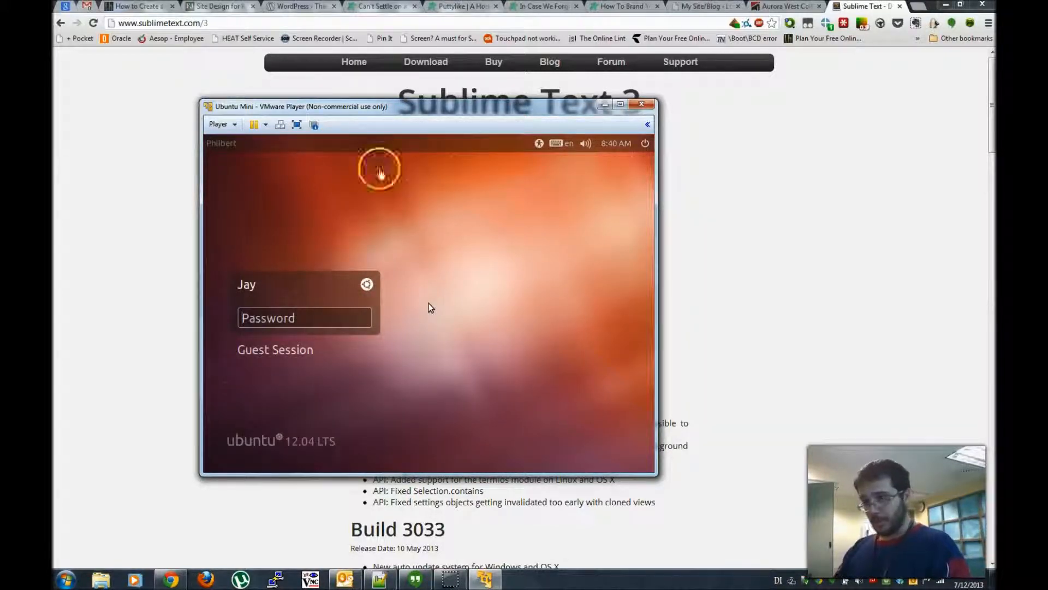
- Enter the account password at the Ubuntu 12.04 login screen to start the session
left_click(315, 319)
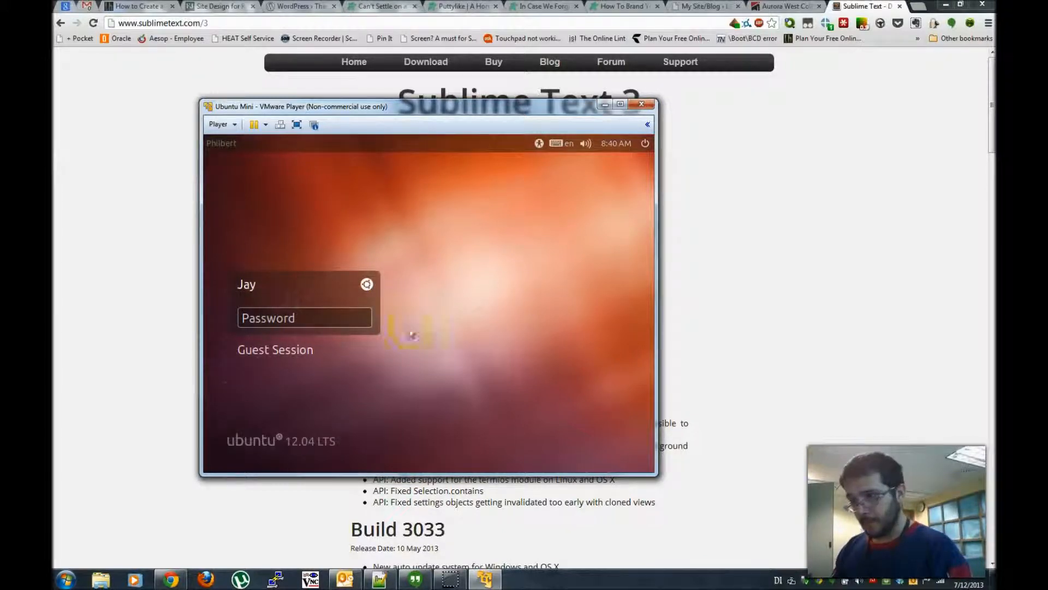
left_click(338, 312)
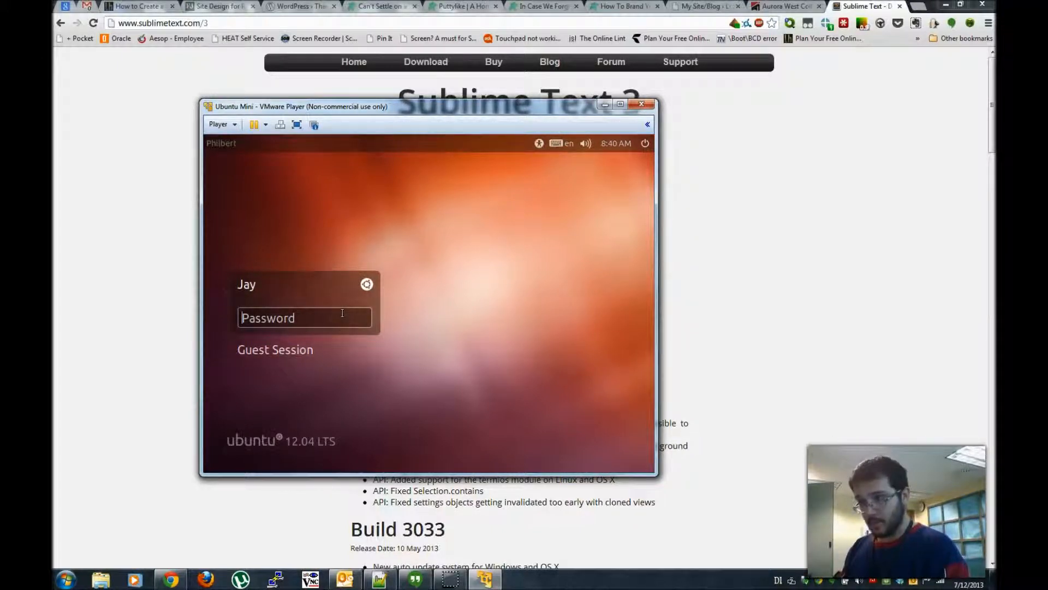
type("••")
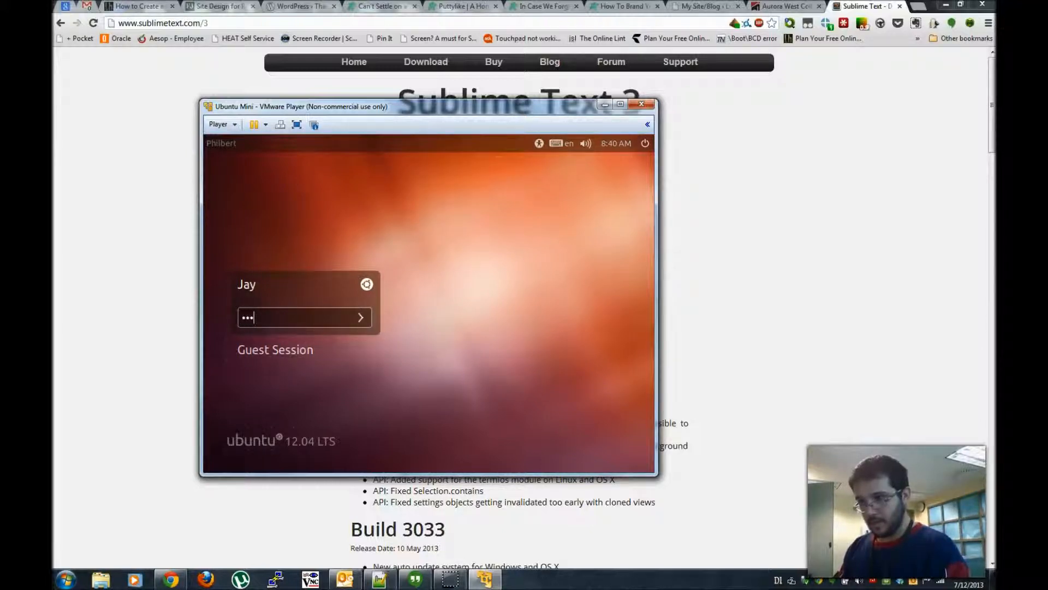
type("•••")
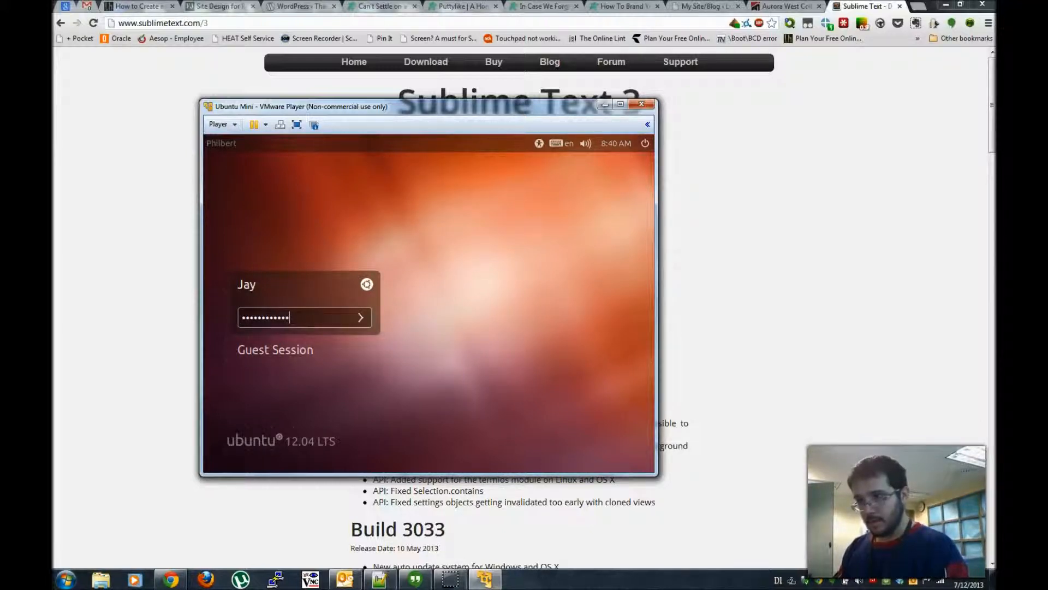
key("Return")
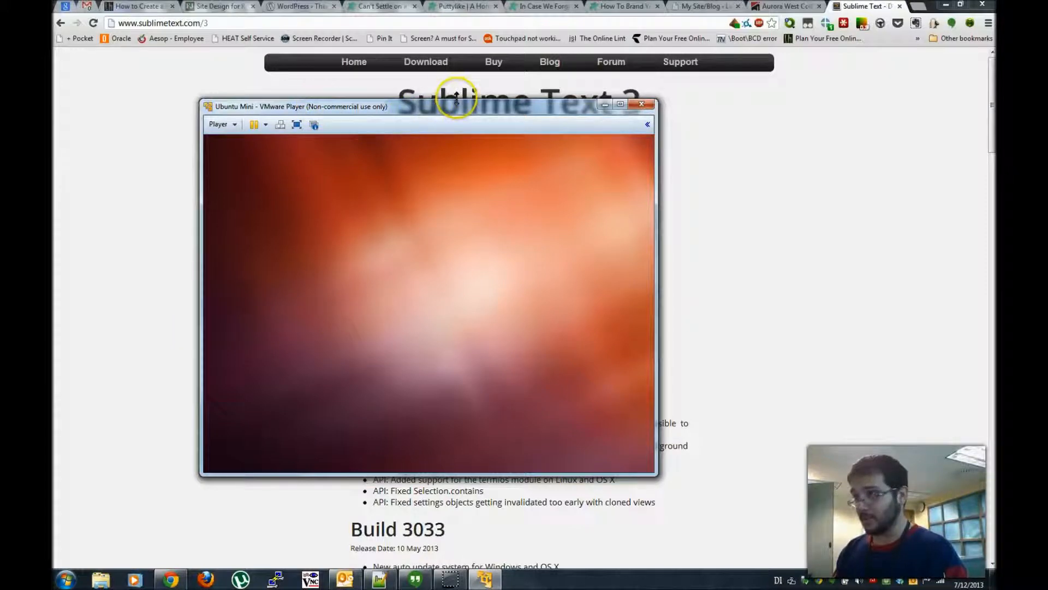
- Nudge the VMware Player window upward and maximize it to fill the screen
left_click_drag(476, 113, 530, 99)
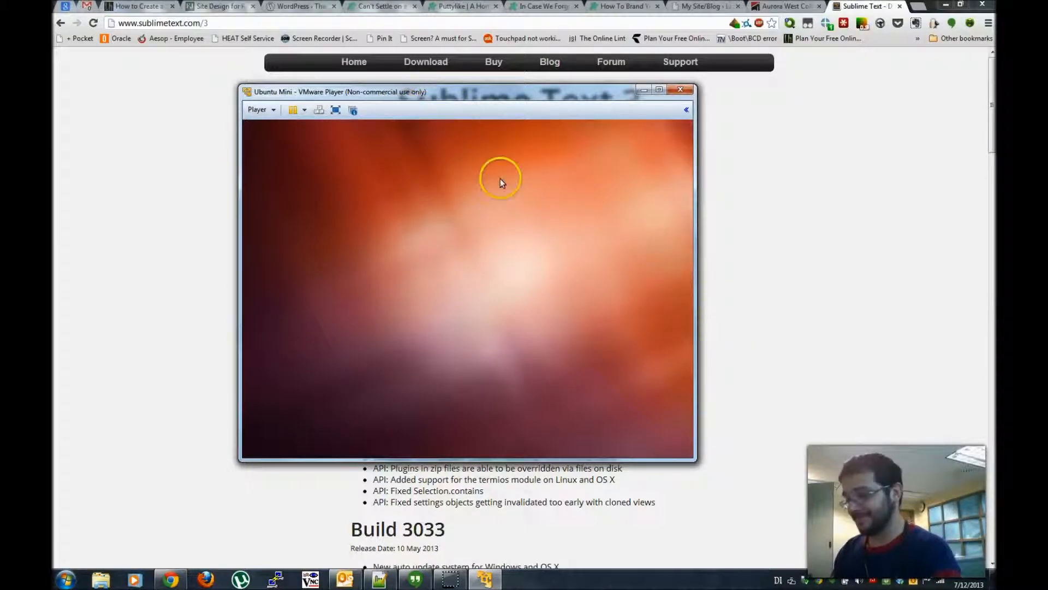
left_click(659, 90)
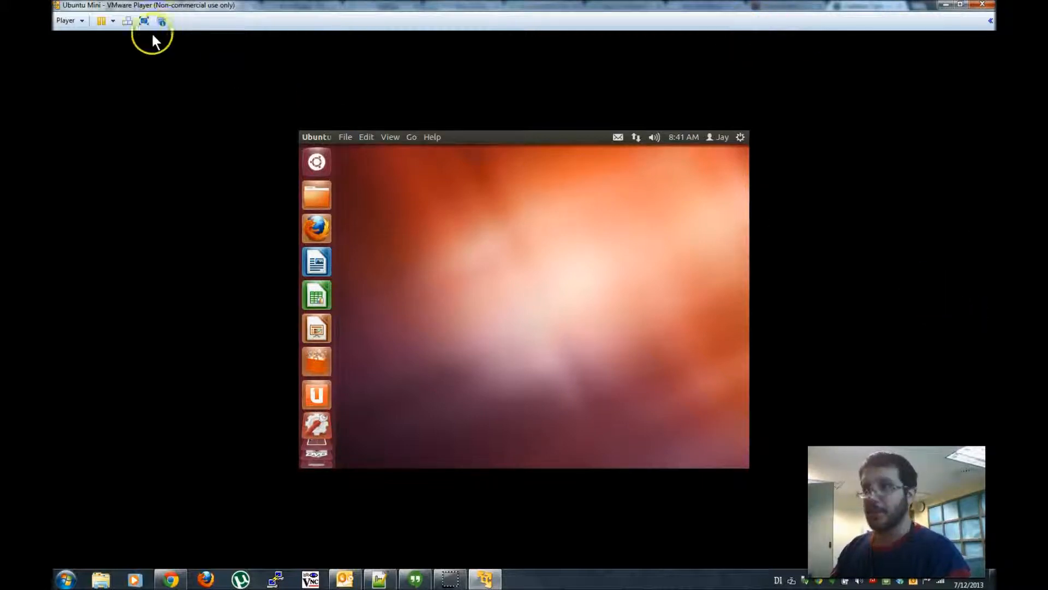
- Start Player > Manage > Install VMware Tools and override the CD-ROM lock to connect the disc
left_click(61, 21)
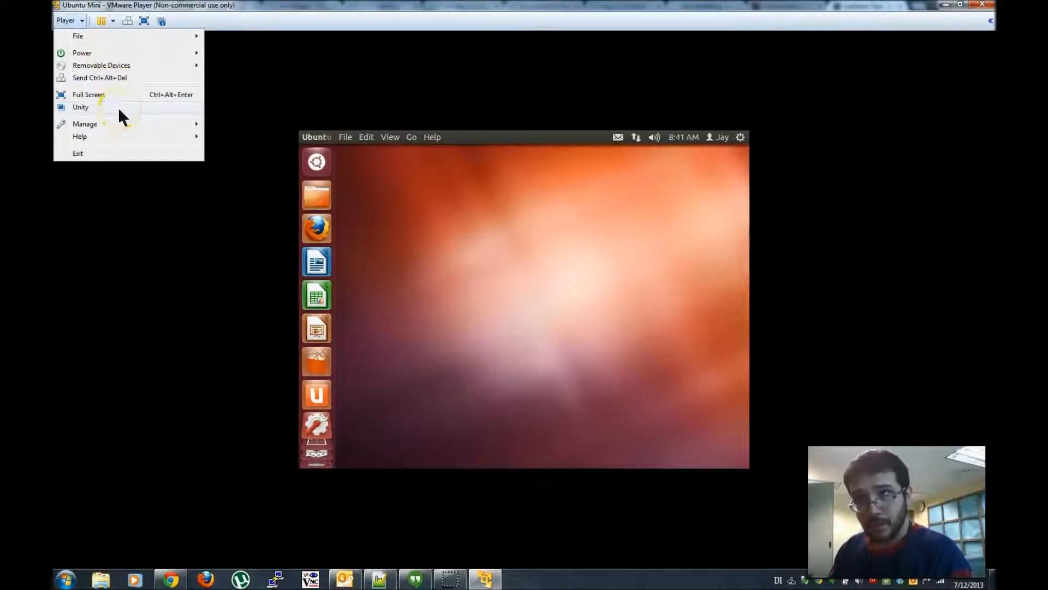
left_click(133, 124)
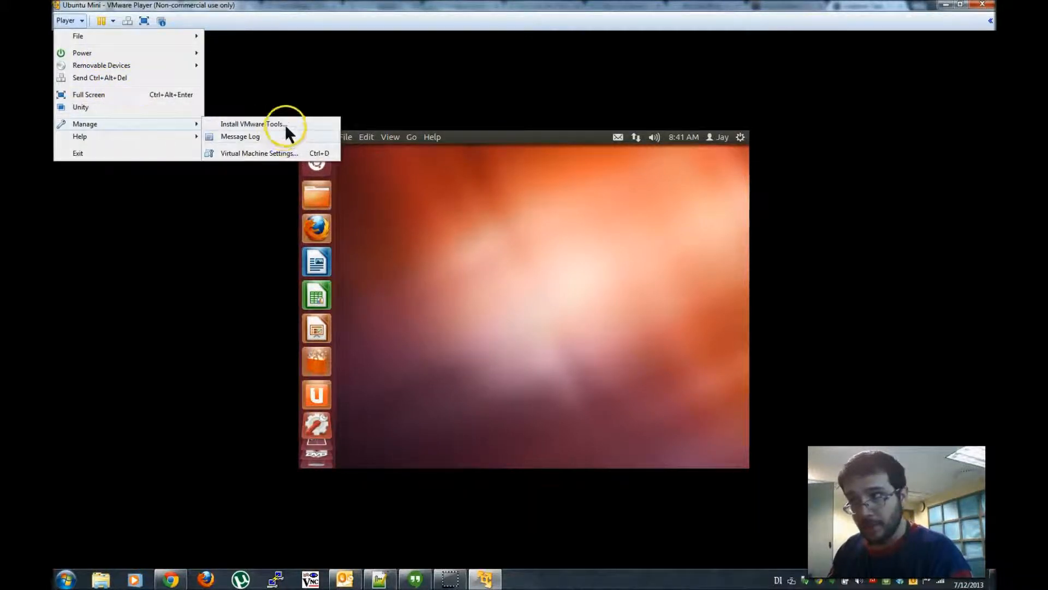
left_click(298, 125)
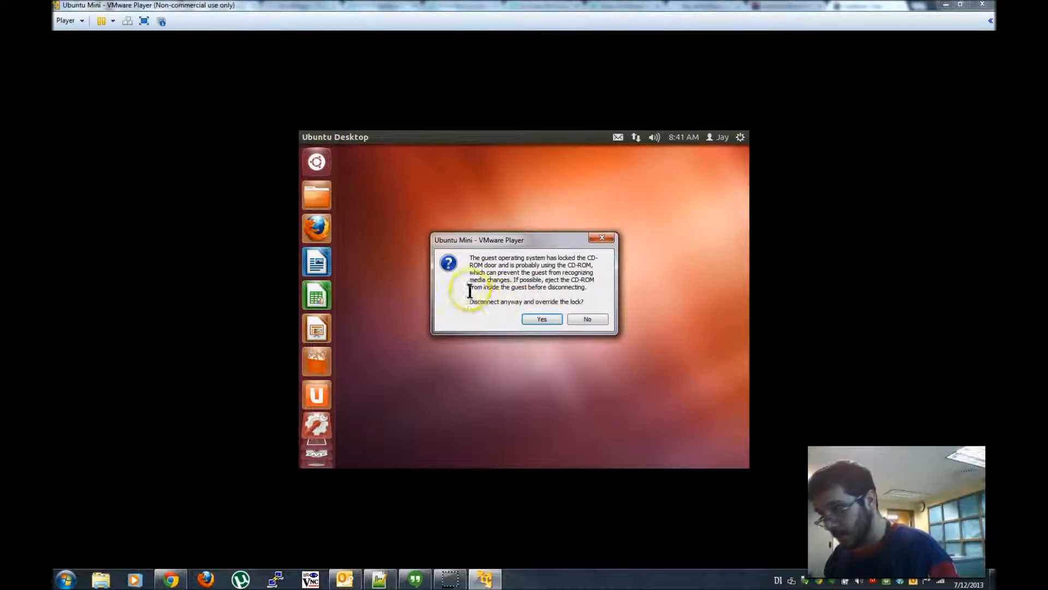
left_click(541, 320)
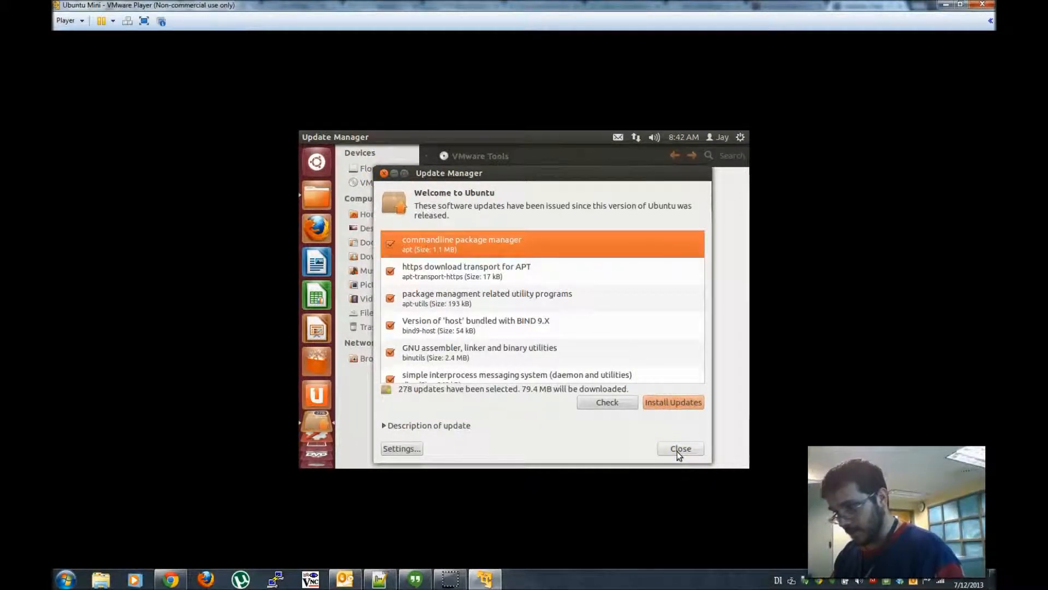
- Move Update Manager aside and drag VMwareTools-9.2.3-1031360.tar.gz from the tools folder onto the desktop
left_click(395, 174)
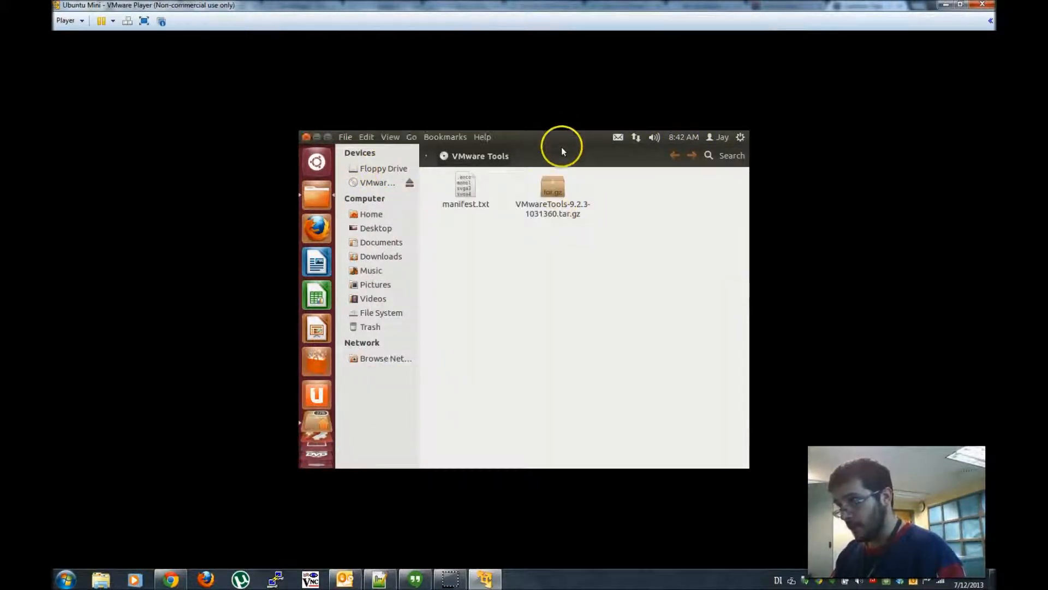
left_click_drag(561, 138, 718, 155)
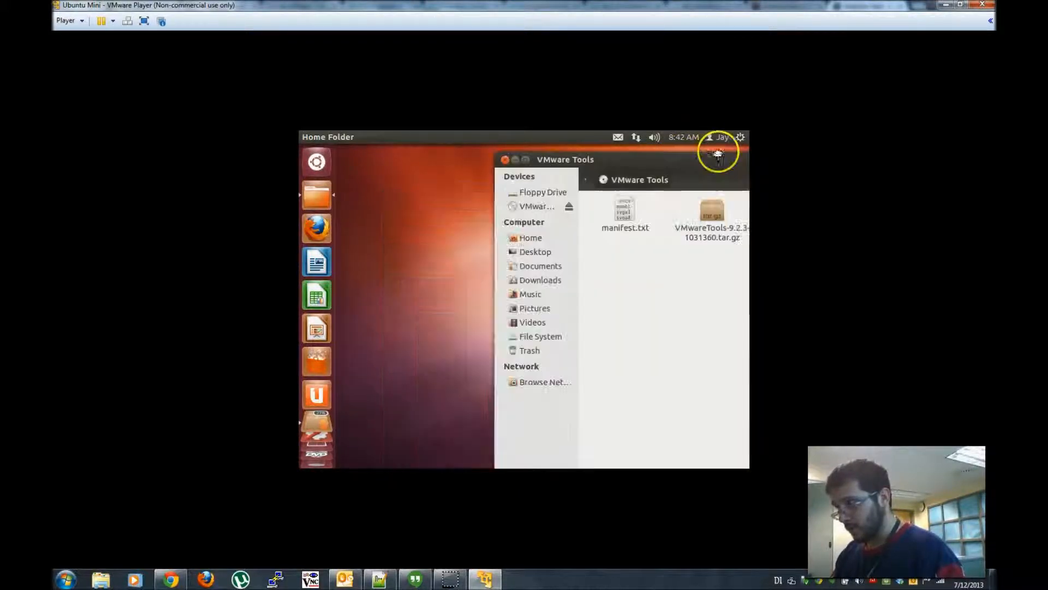
left_click_drag(710, 218, 440, 187)
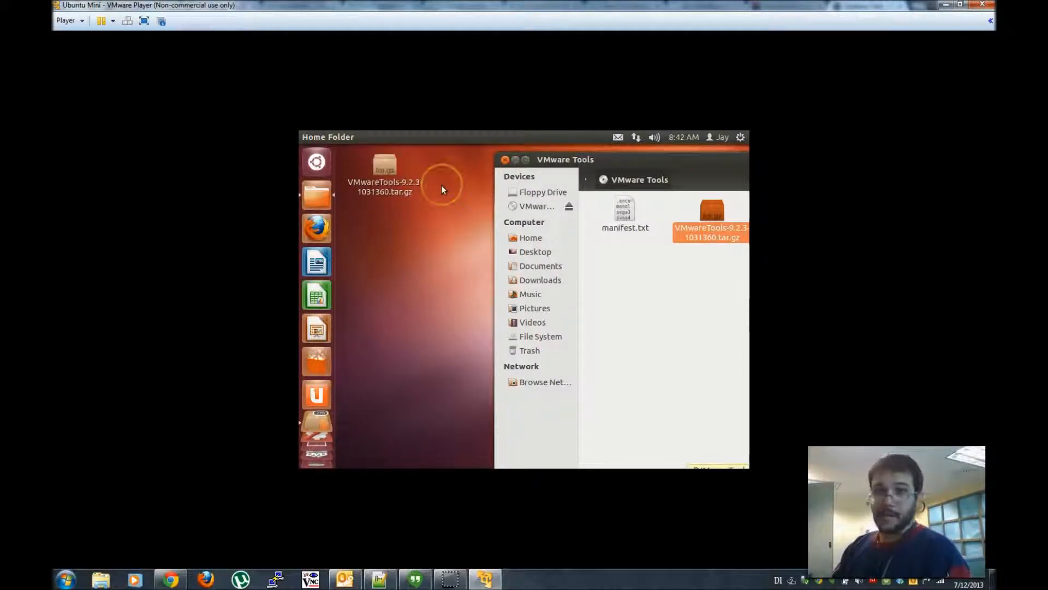
- Select the desktop archive and dismiss its context menu without extracting
mouse_move(477, 142)
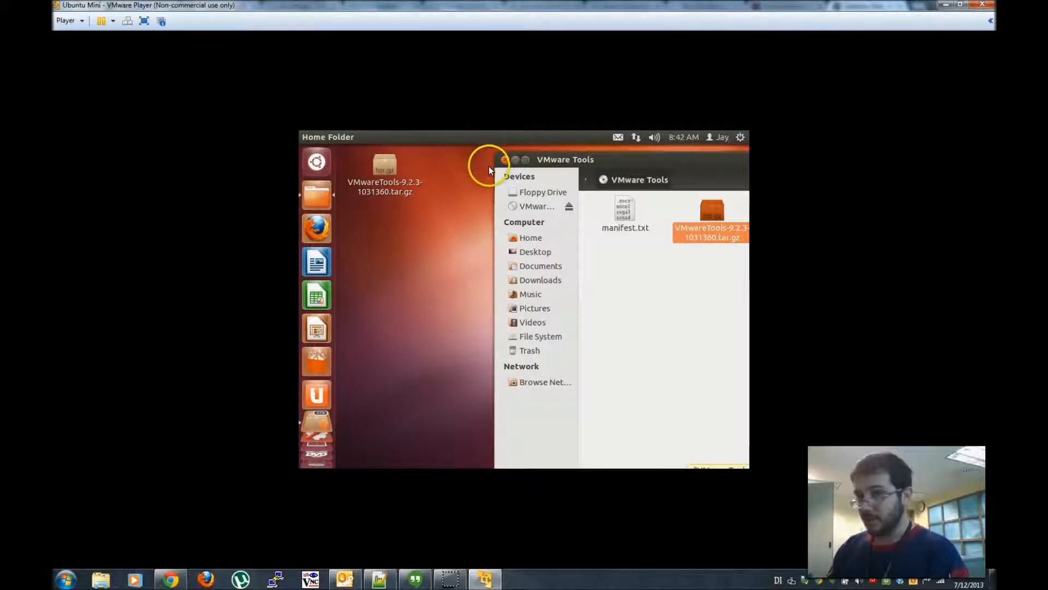
left_click(478, 199)
left_click(417, 283)
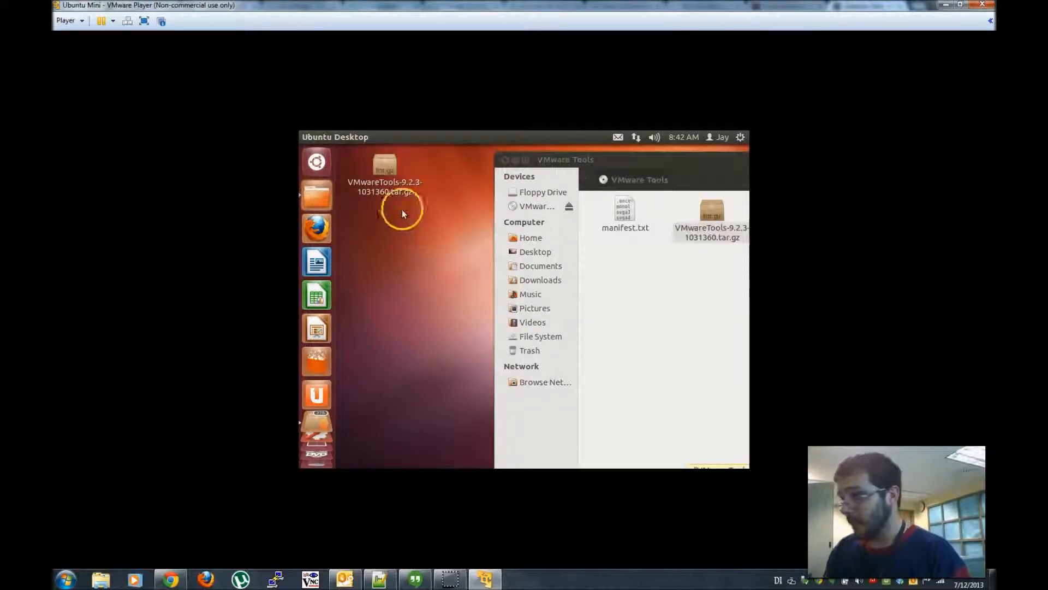
right_click(397, 191)
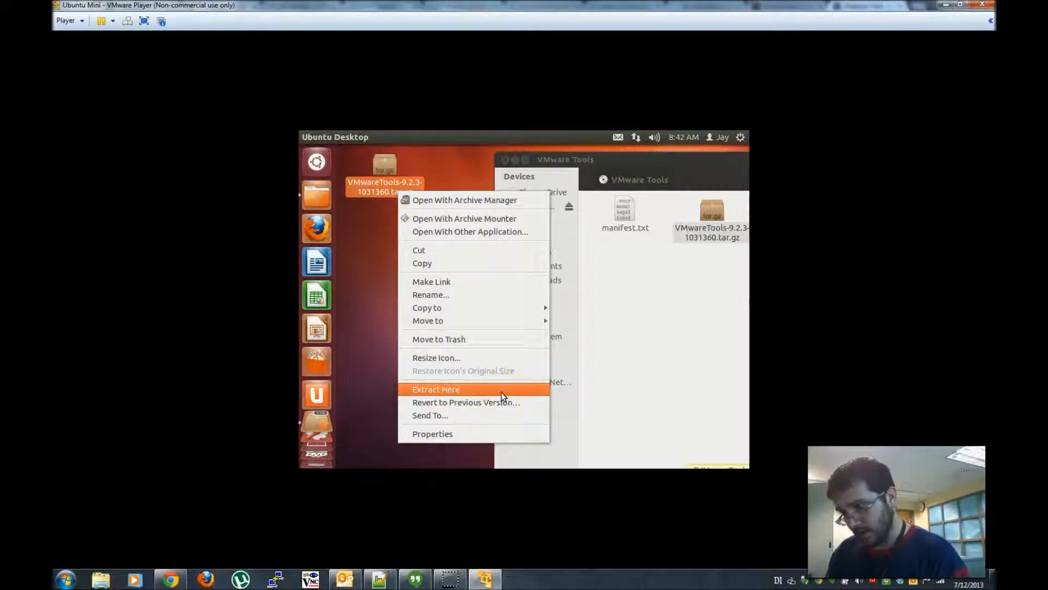
left_click(640, 343)
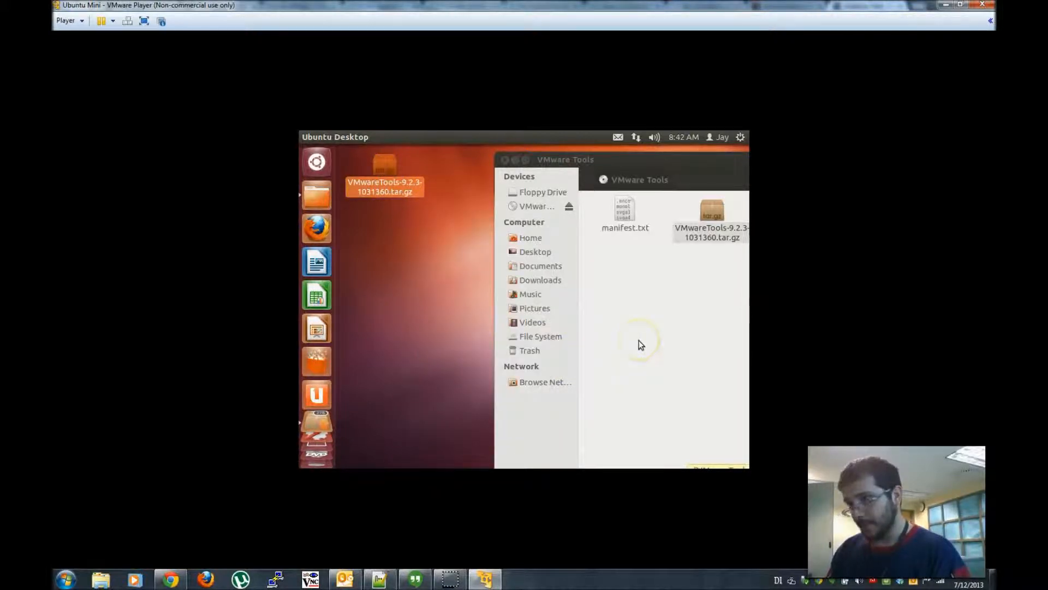
- Open a Terminal, change into the Desktop folder and list its files
left_click(383, 298)
key("ctrl+alt+t")
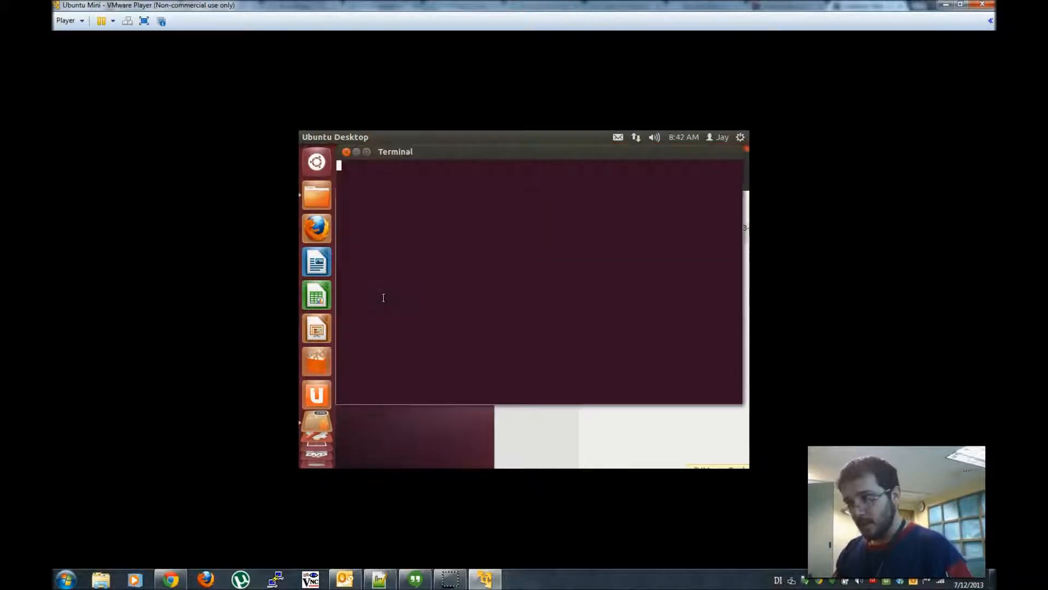
left_click(481, 159)
type("cd De")
key("Tab")
key("Return")
type("ls")
key("Return")
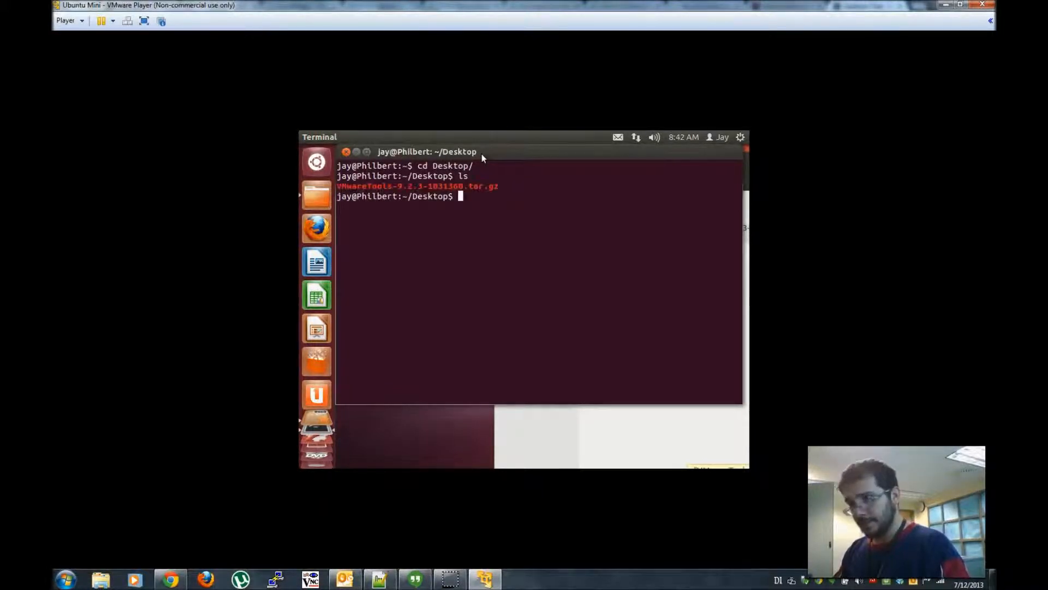
- Extract VMwareTools-9.2.3-1031360.tar.gz with tar -xzvf
type("ta")
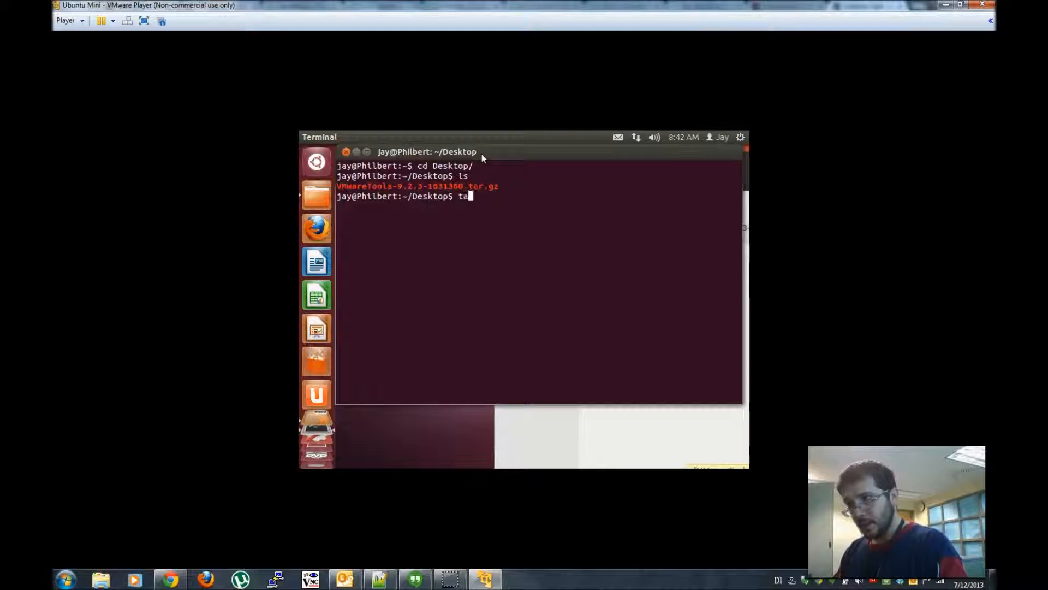
type("r -")
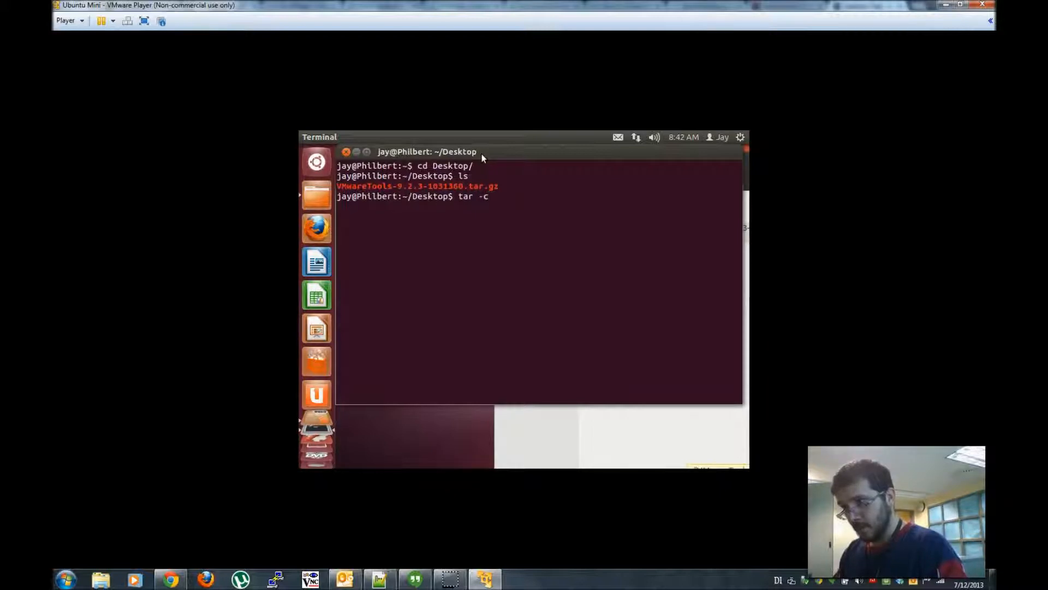
type("c")
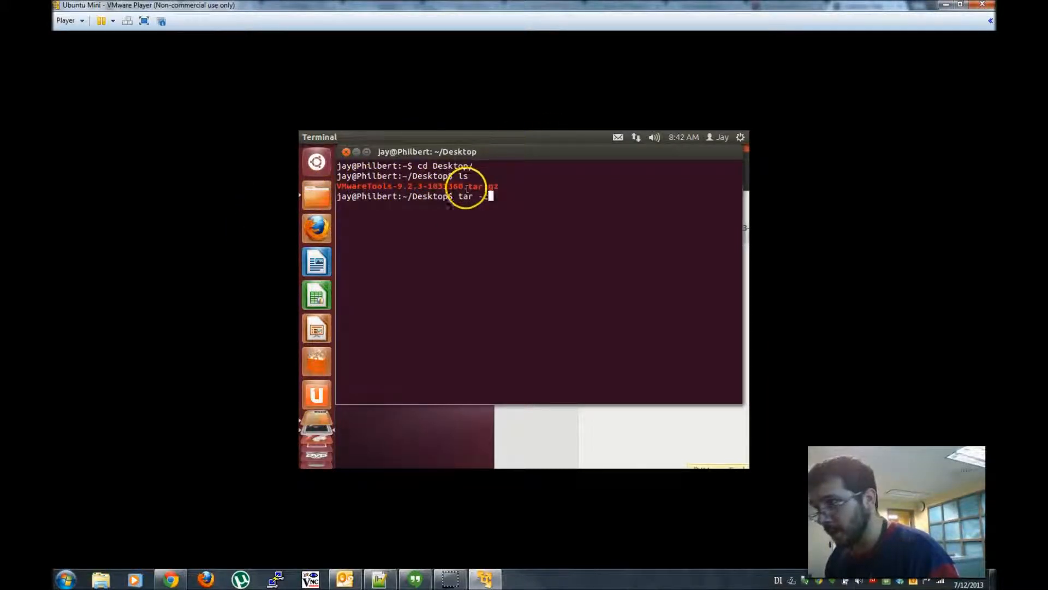
key("BackSpace")
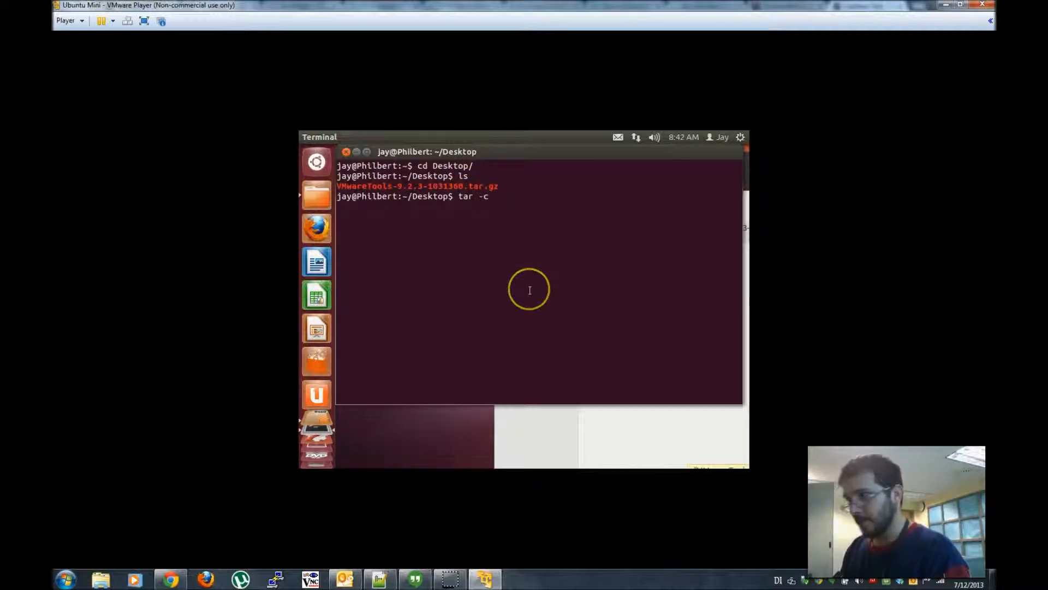
type("xzvf")
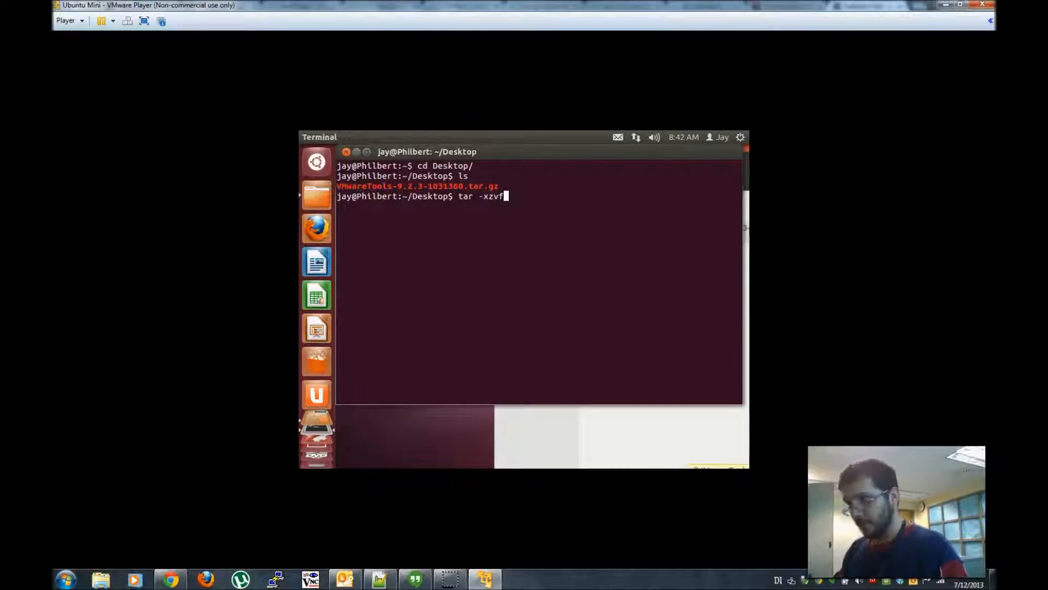
type(" VM")
key("Tab")
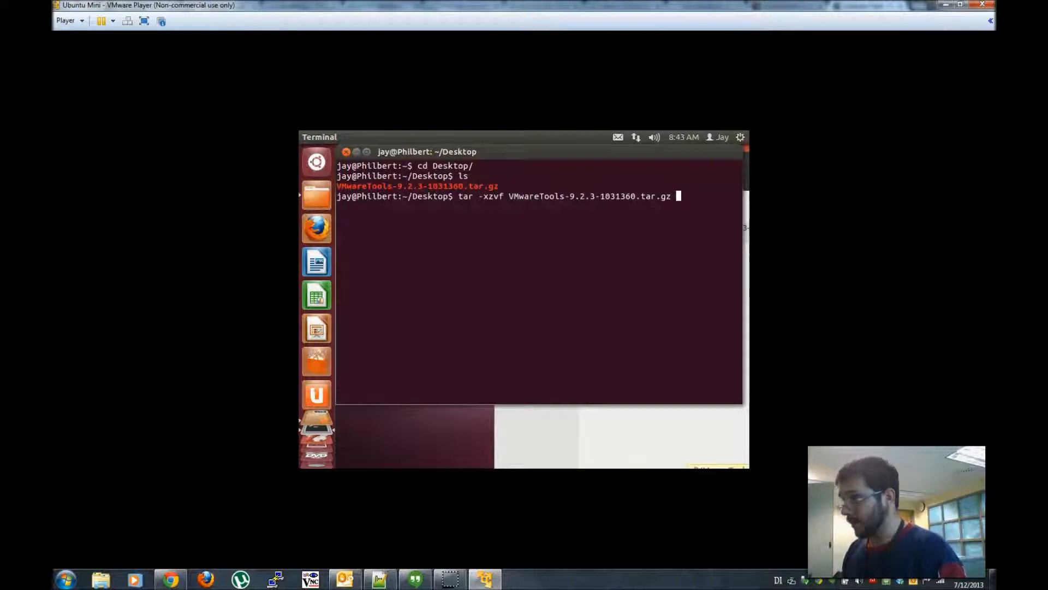
key("Return")
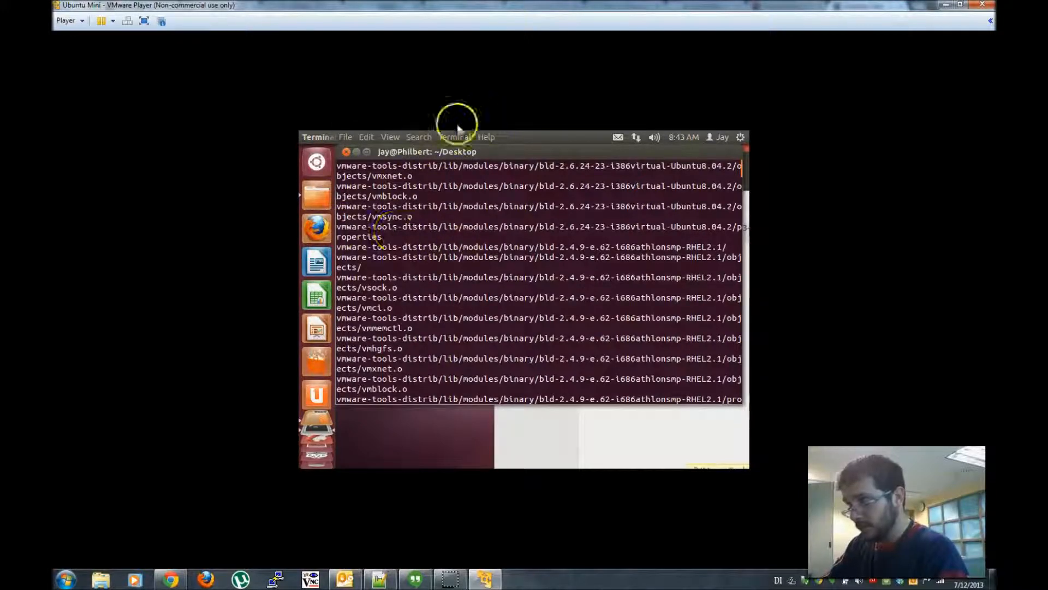
- Move the terminal aside and select the extracted vmware-tools-distrib folder on the desktop
left_click_drag(378, 147, 524, 149)
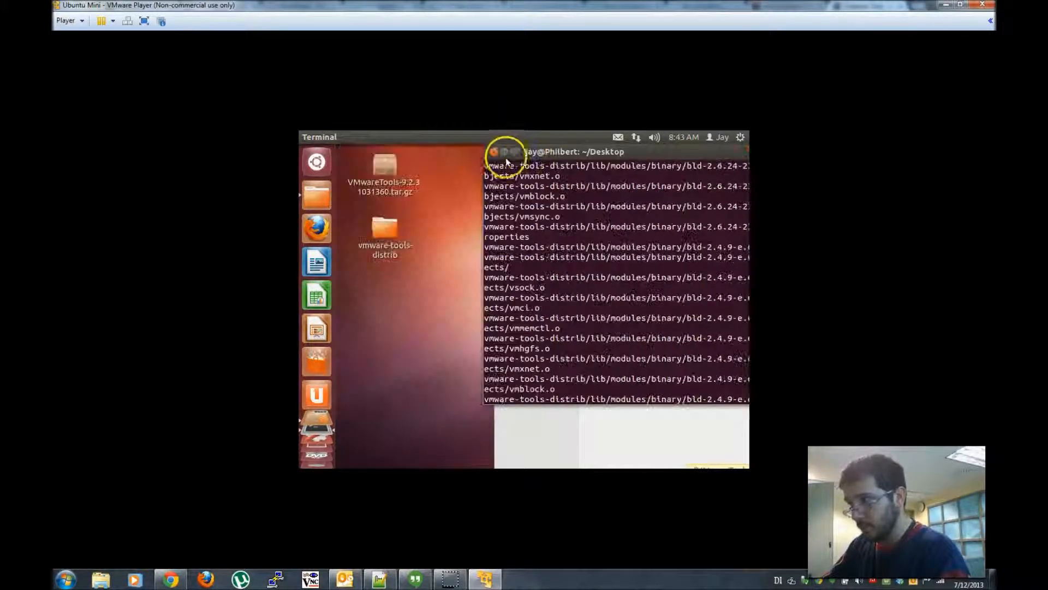
left_click(393, 311)
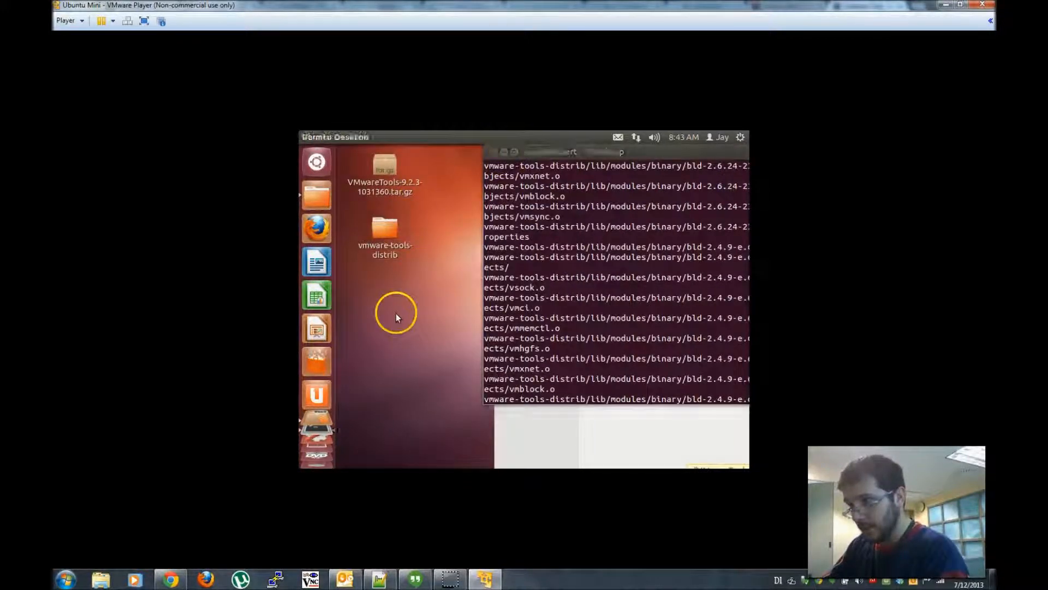
right_click(383, 167)
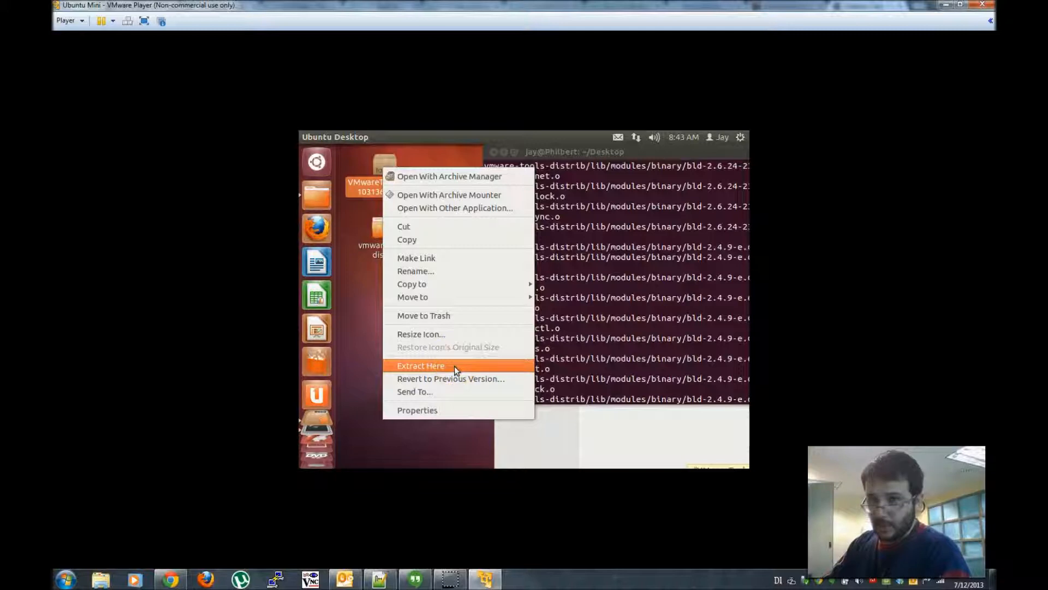
left_click(348, 295)
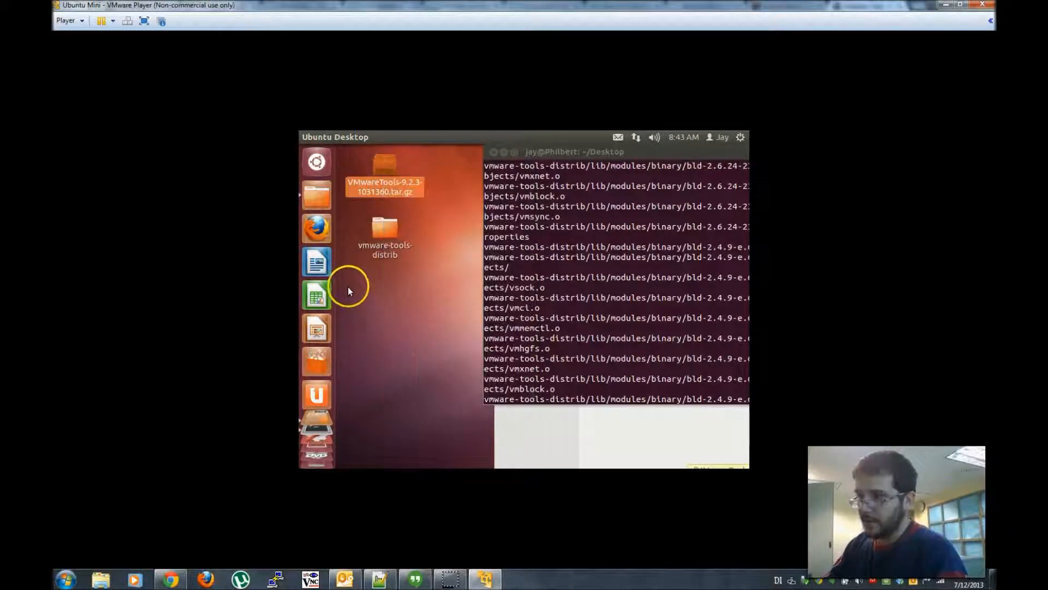
left_click(379, 229)
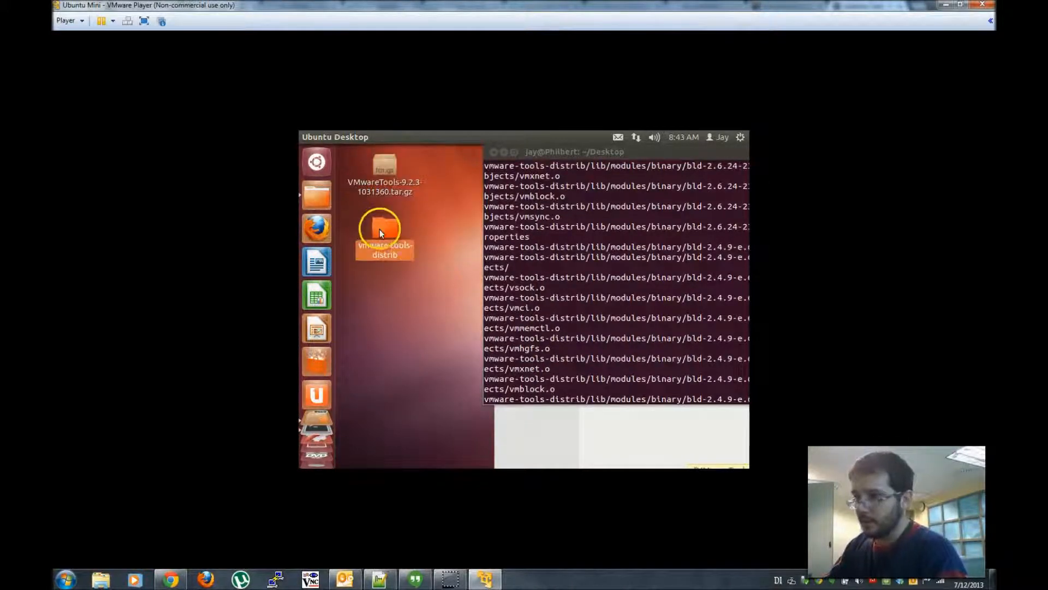
- Drag the terminal window to the top edge to trigger the maximize preview
left_click(641, 158)
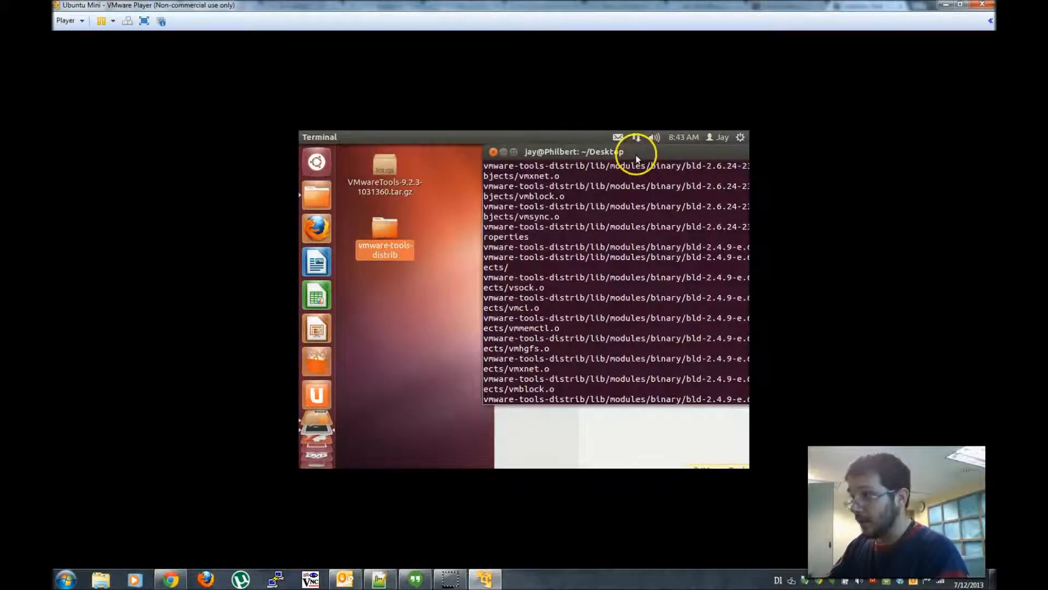
left_click_drag(531, 196, 565, 320)
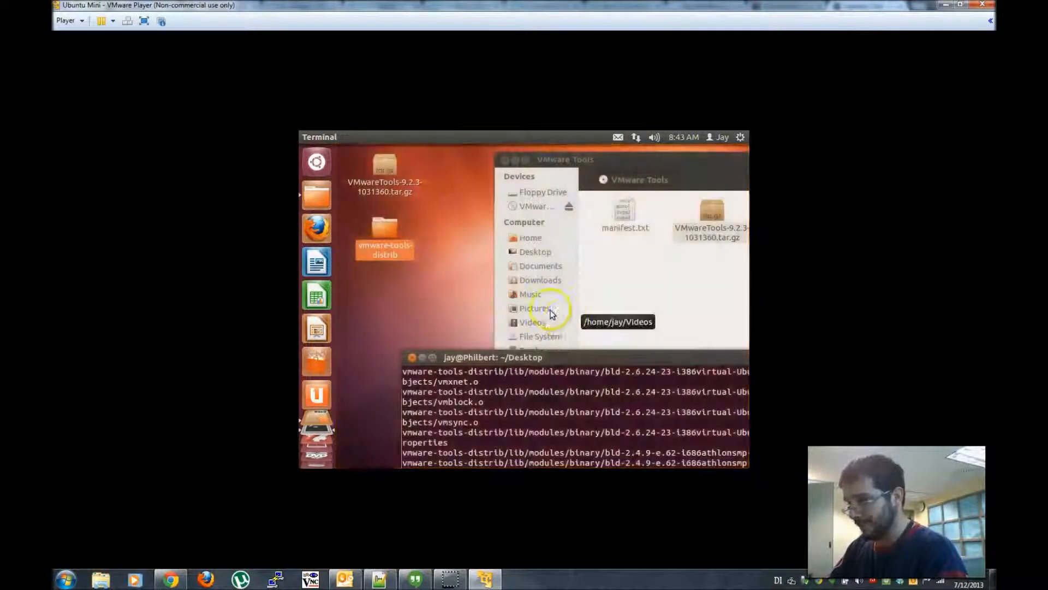
left_click_drag(565, 359, 487, 271)
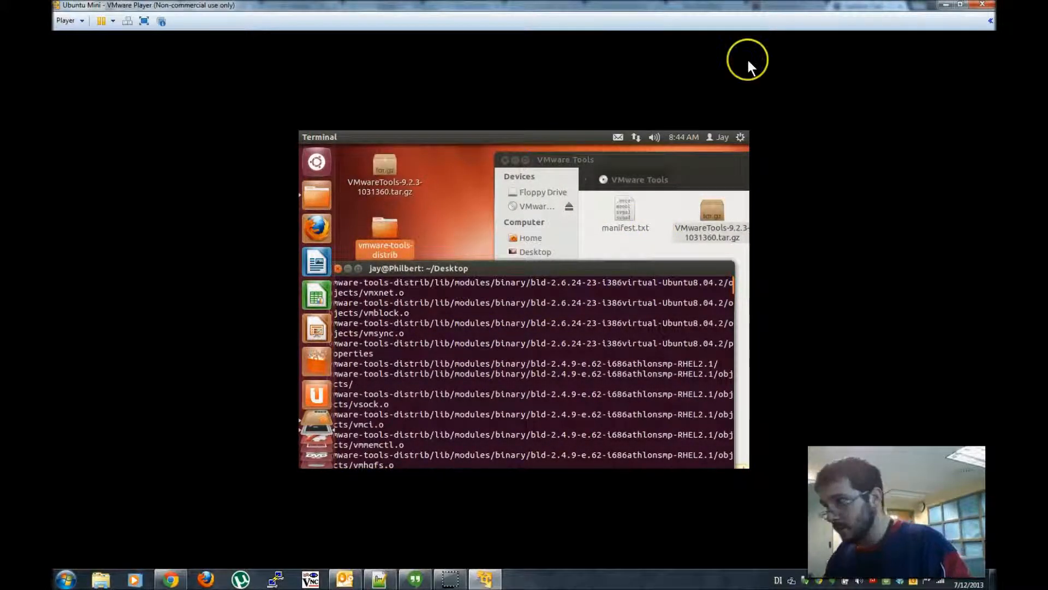
left_click_drag(527, 268, 576, 131)
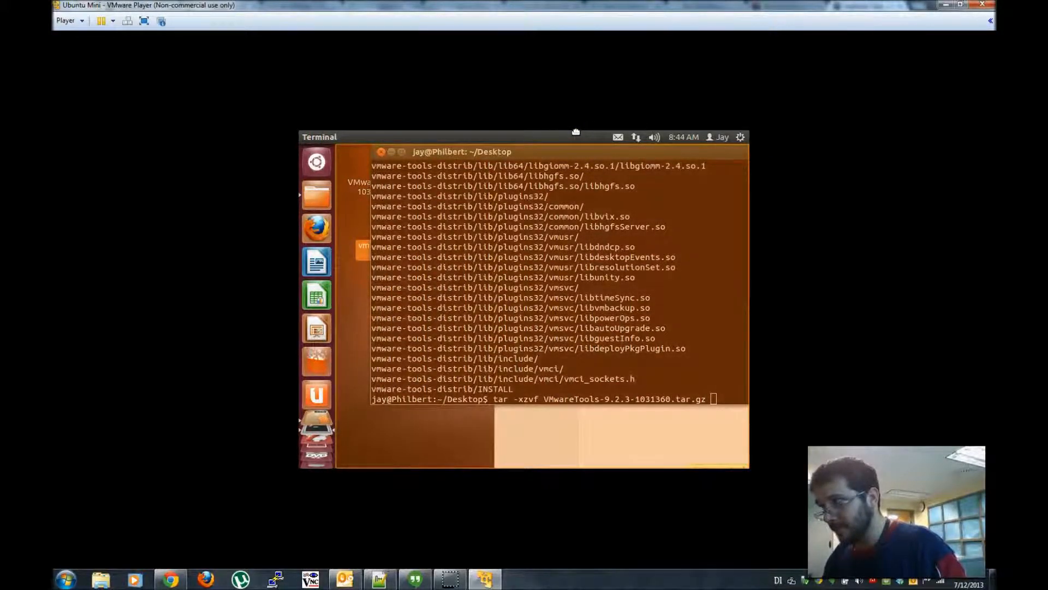
left_click_drag(576, 132, 569, 155)
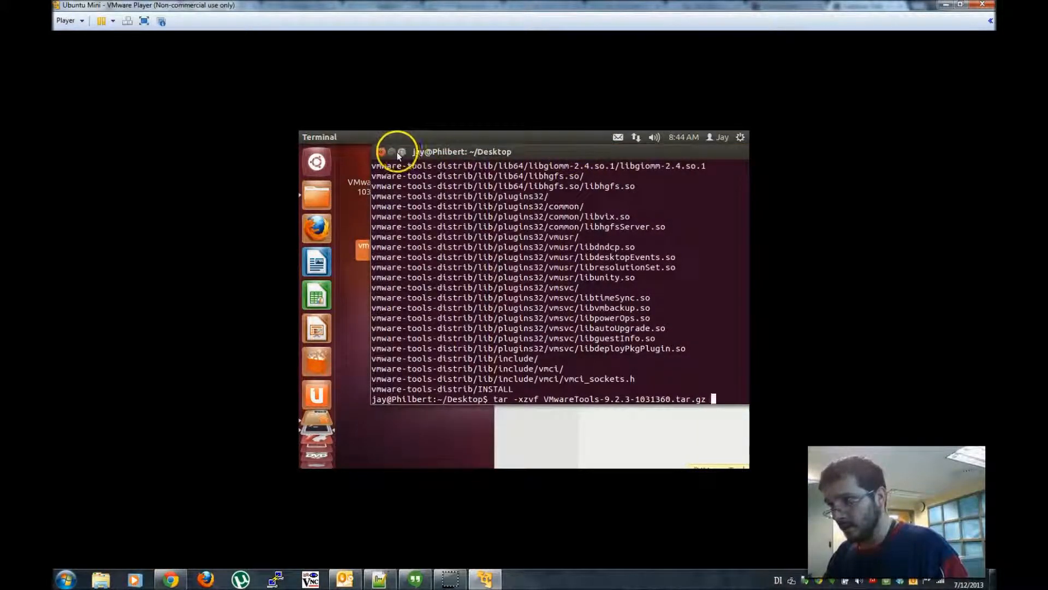
- Maximize the terminal, discard the recalled tar command, and list the Desktop with ls
left_click(400, 152)
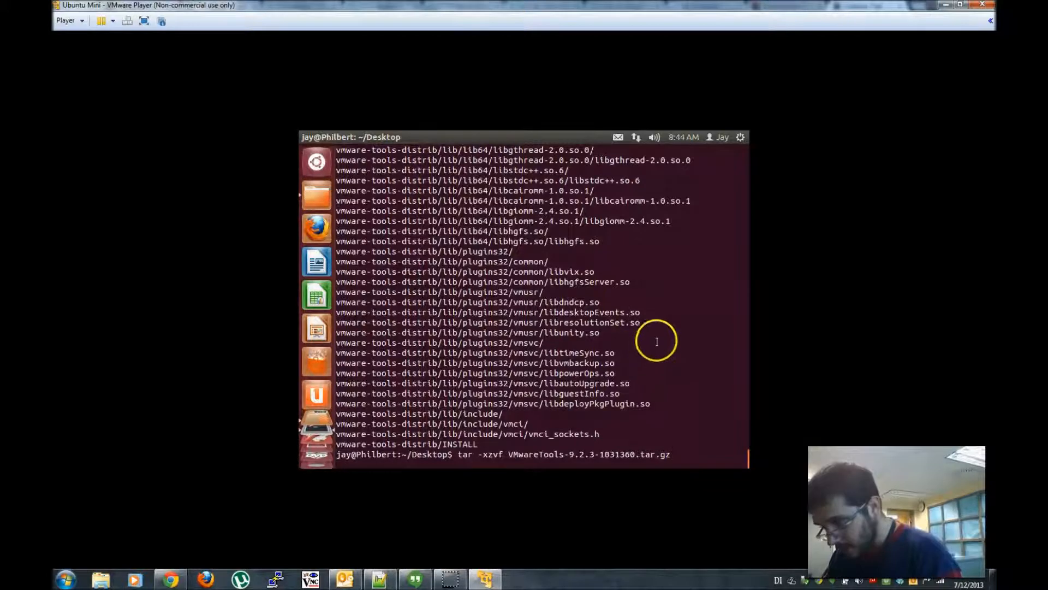
key("Down")
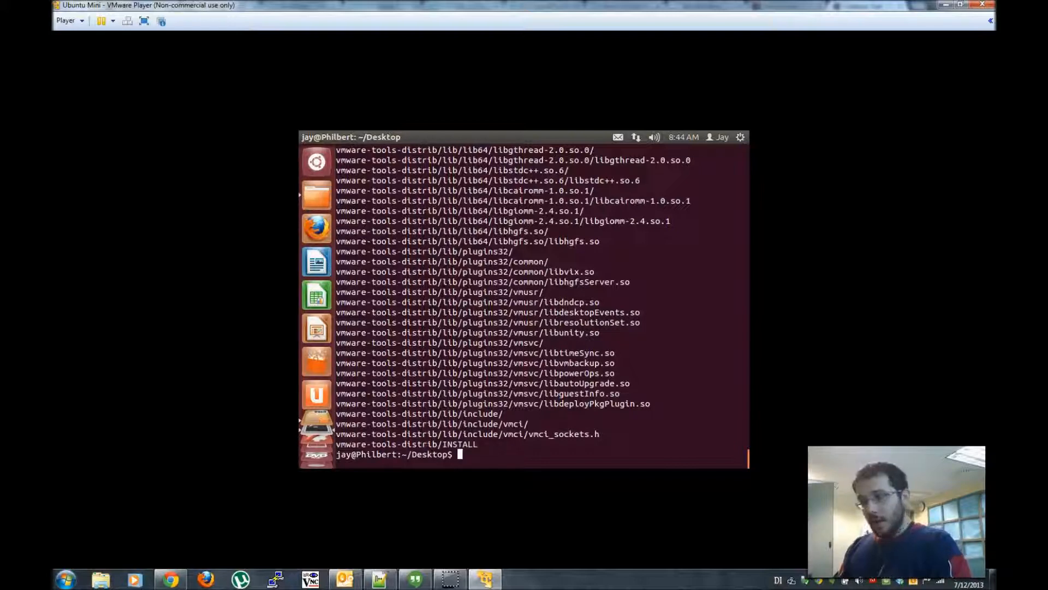
type("ls")
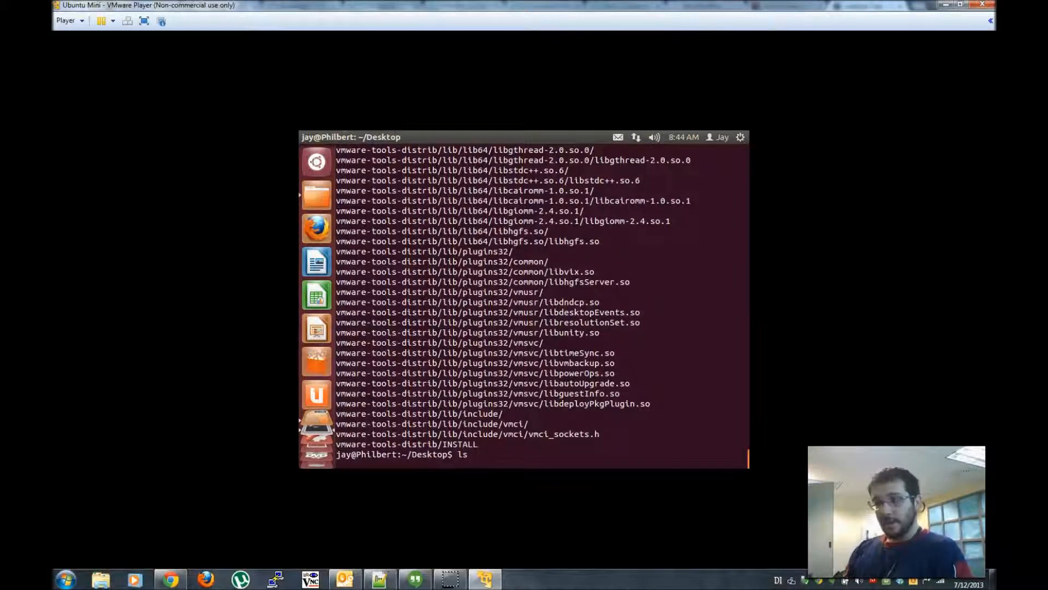
key("Return")
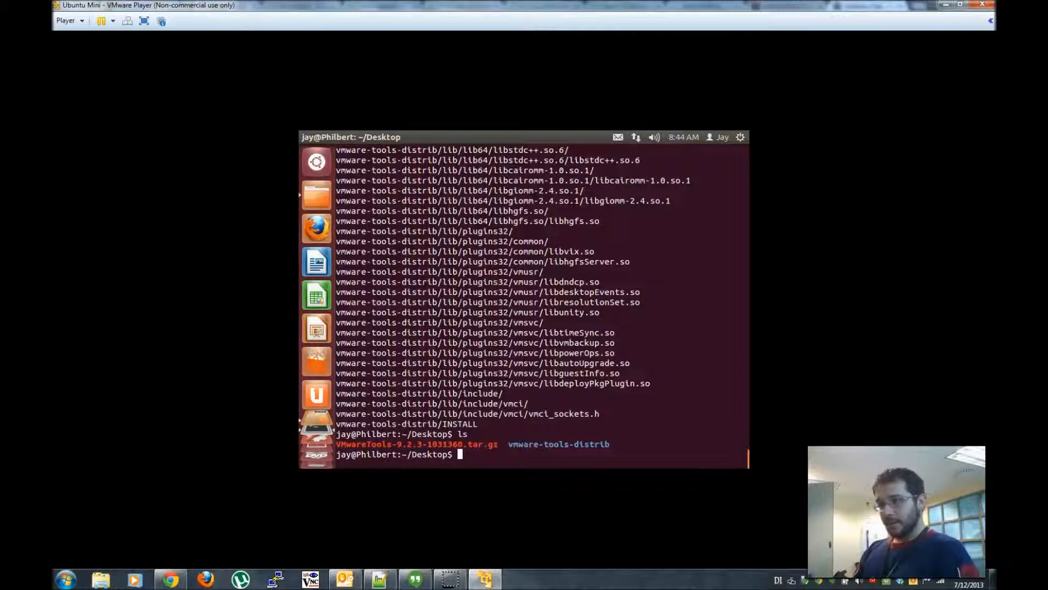
- Clear the terminal screen with the clear command
type("clear")
key("Return")
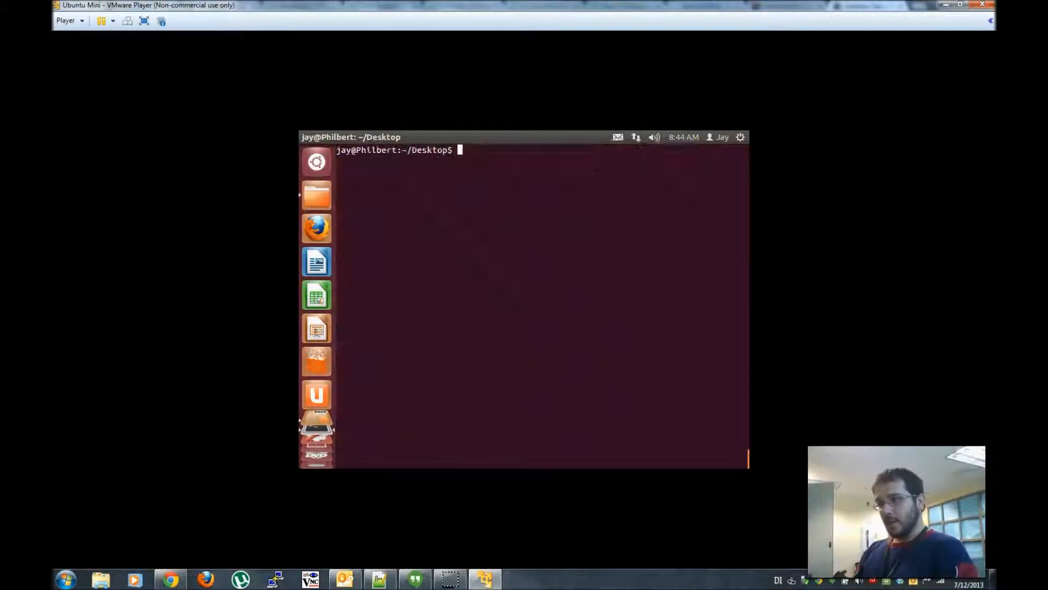
type("cl")
key("BackSpace")
key("BackSpace")
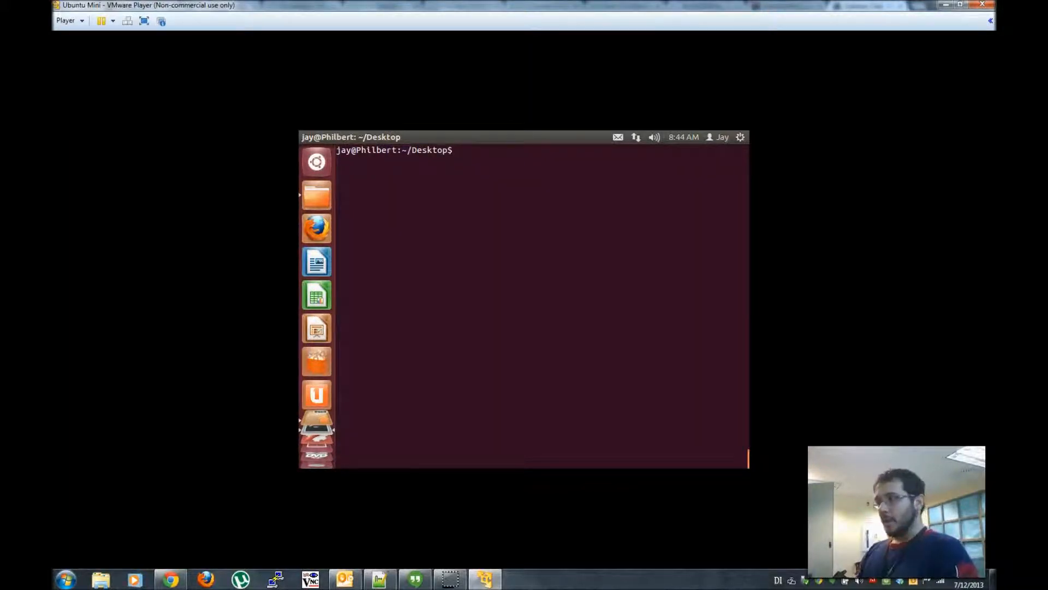
- Scroll up and down through the terminal history
scroll(518, 274, "up", 5)
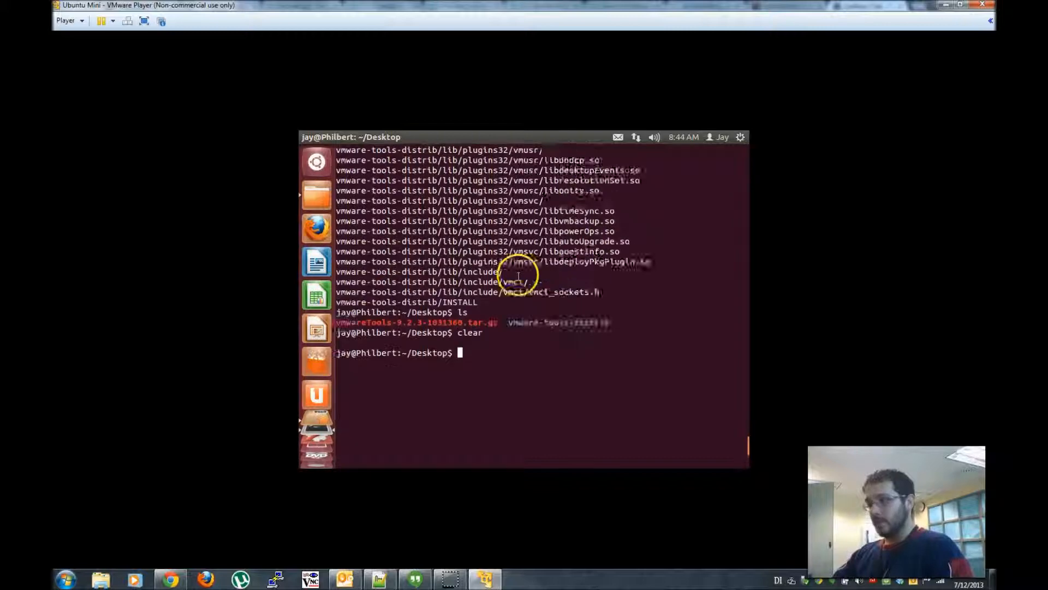
scroll(517, 275, "up", 5)
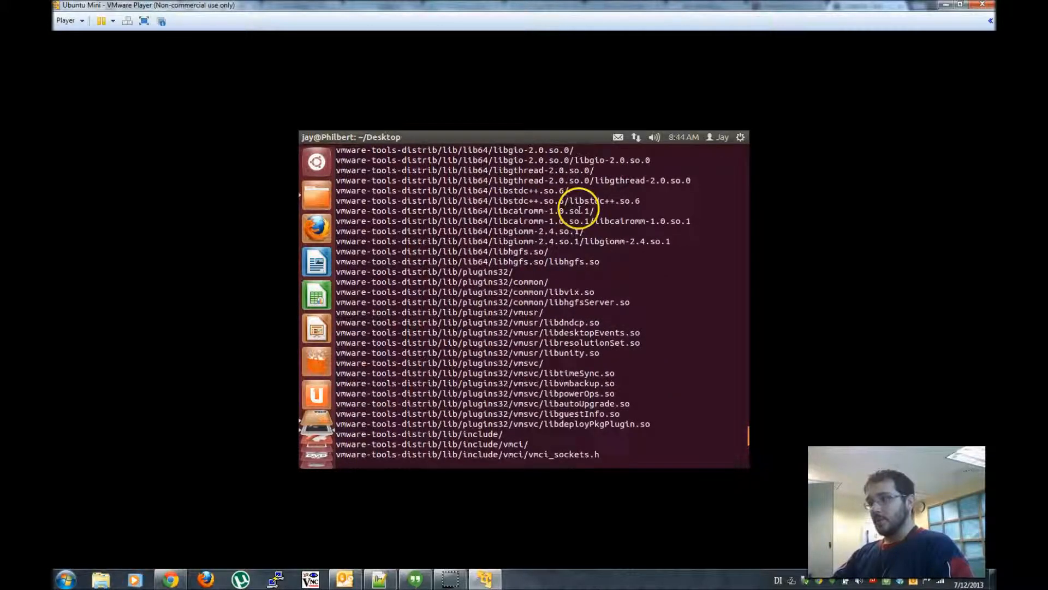
scroll(580, 209, "down", 9)
scroll(579, 210, "down", 1)
left_click(568, 208)
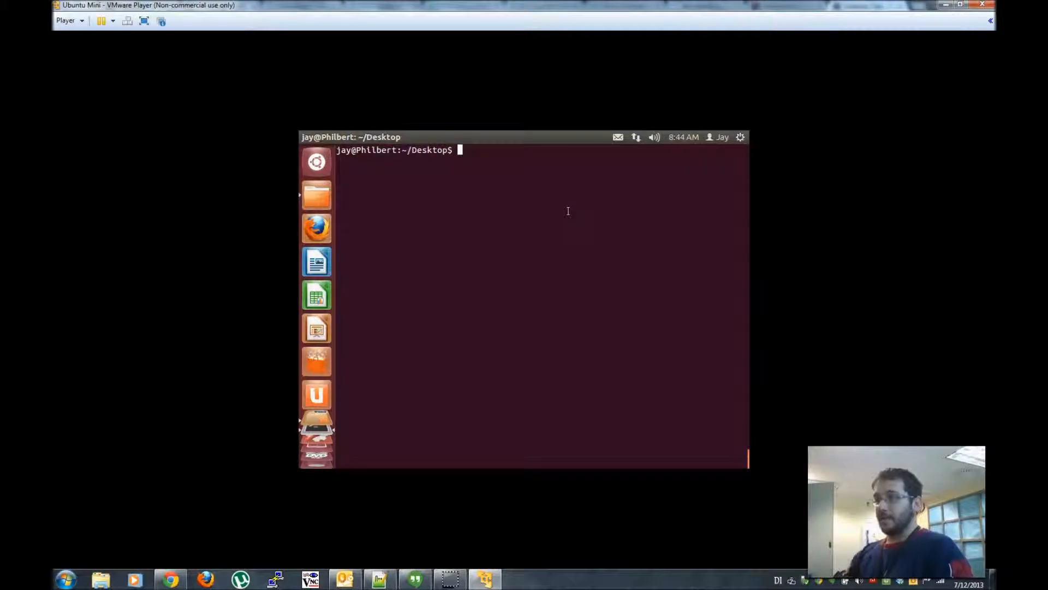
scroll(596, 291, "up", 1)
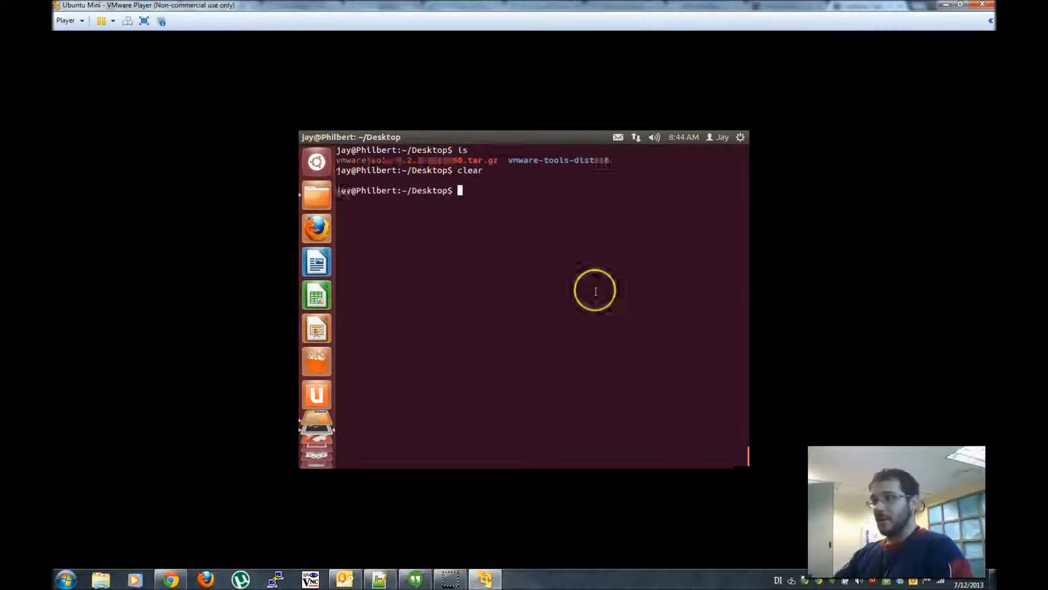
scroll(595, 291, "up", 20)
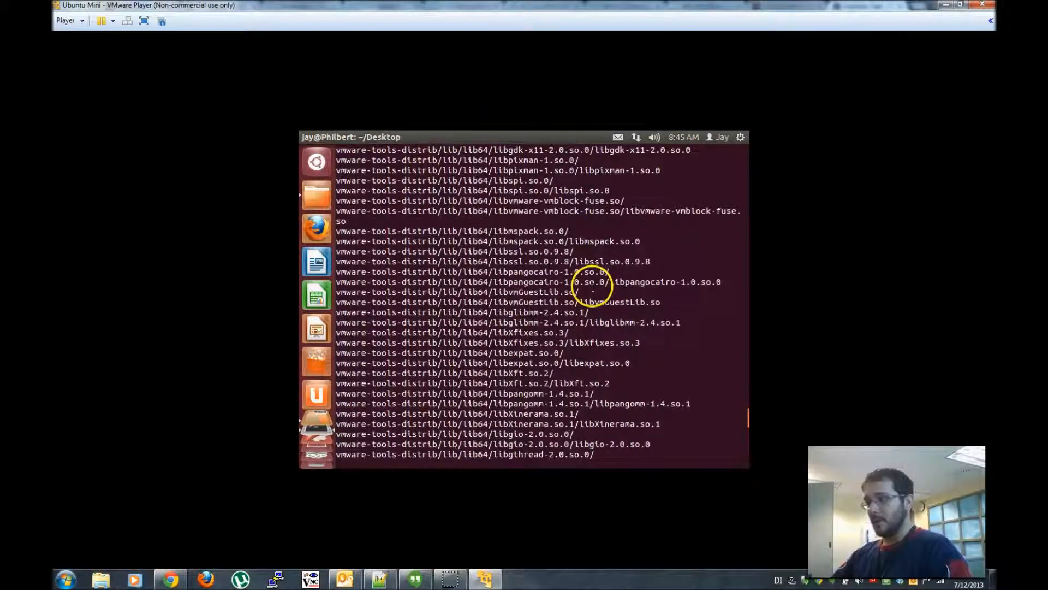
scroll(593, 286, "down", 20)
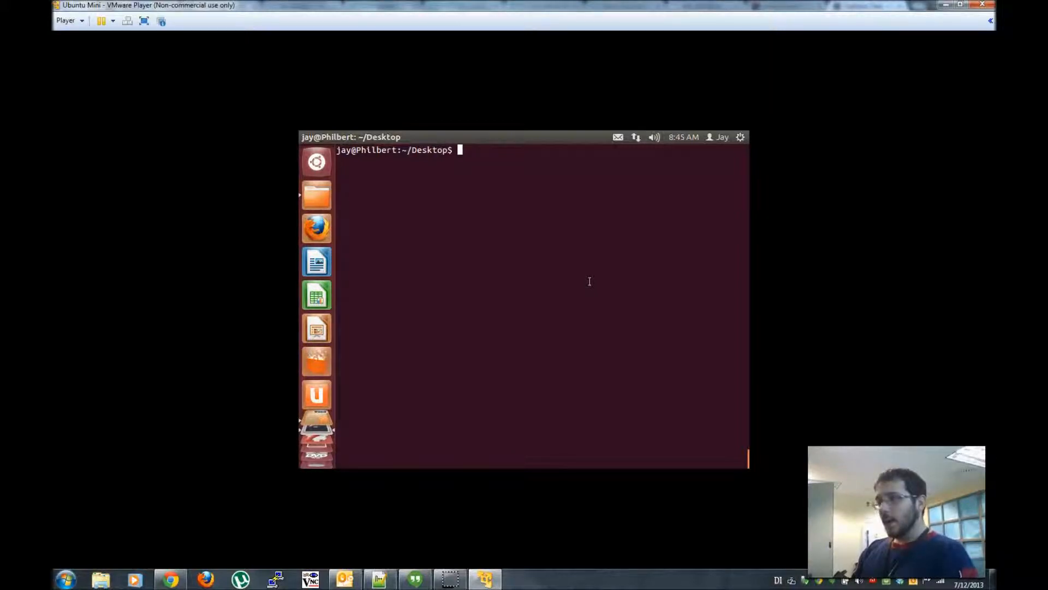
- Change into vmware-tools-distrib and list its contents
type("ls")
key("Return")
type("cd ")
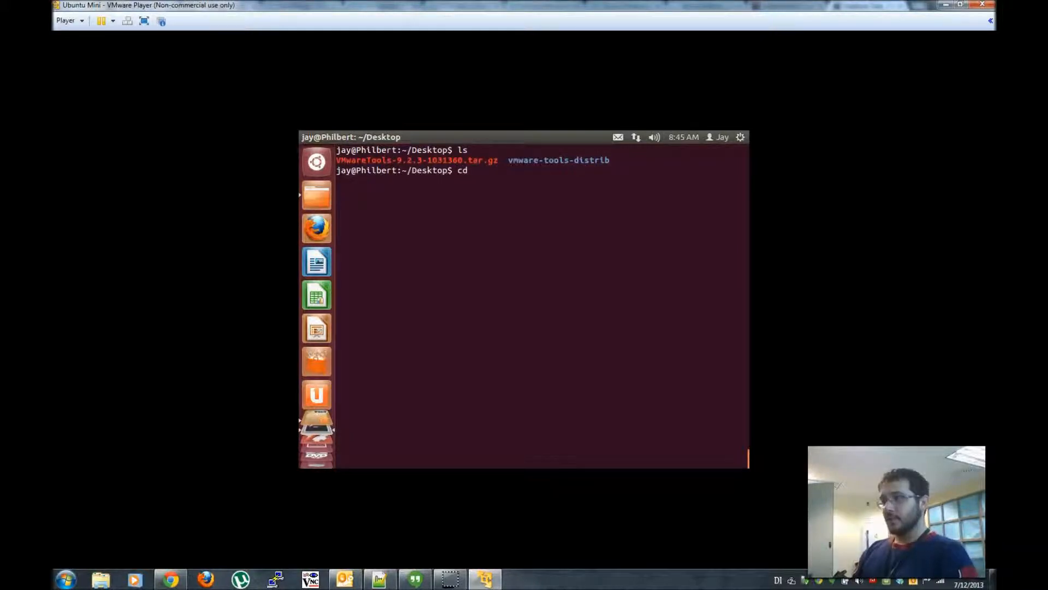
type("vm")
key("Tab")
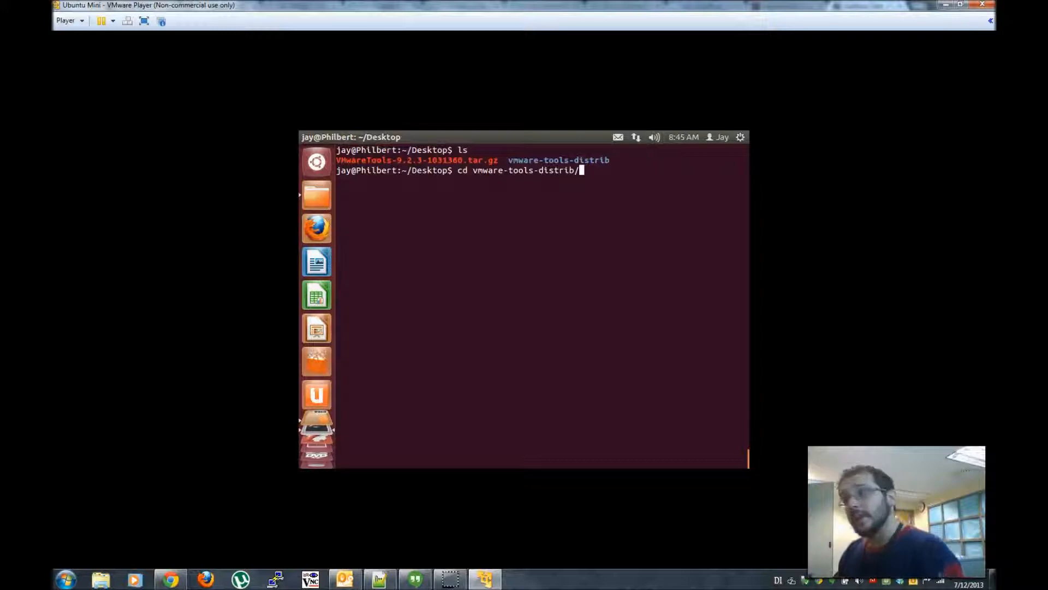
key("Return")
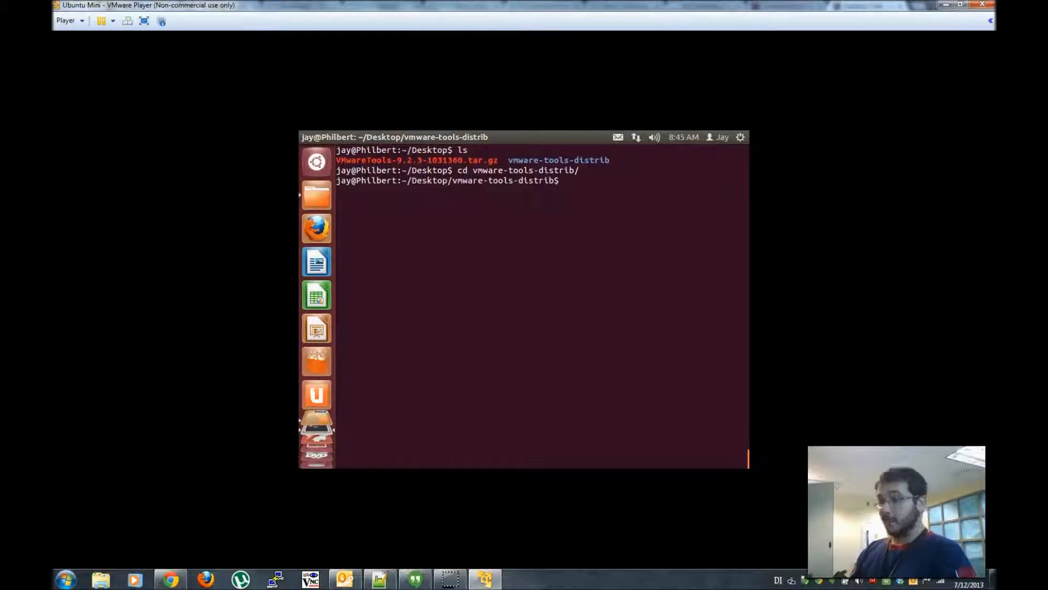
type("ls")
key("Return")
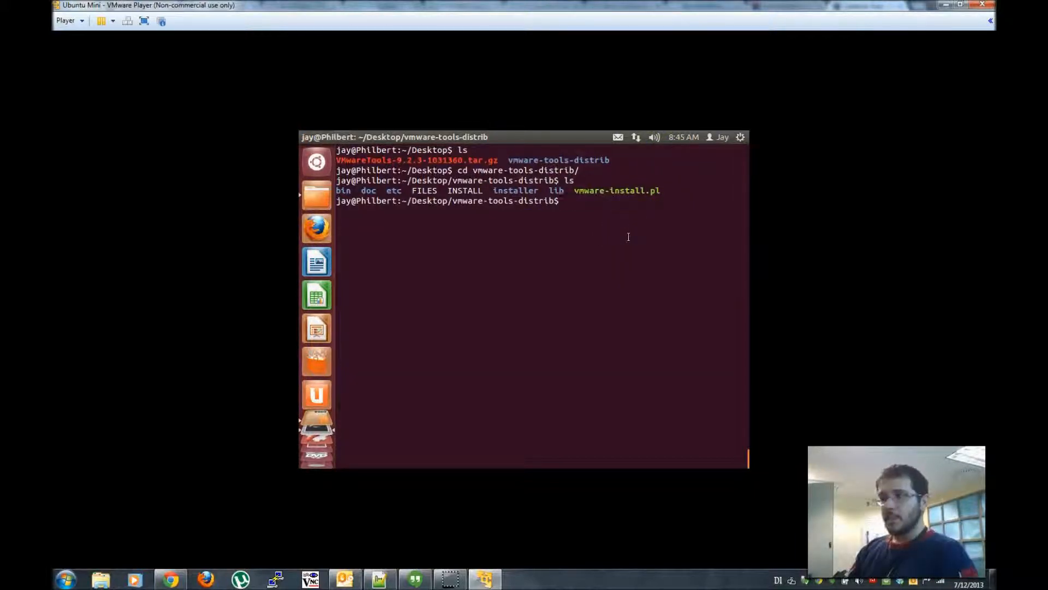
- Run ./vmware-install.pl twice, which aborts demanding super user rights
type("./")
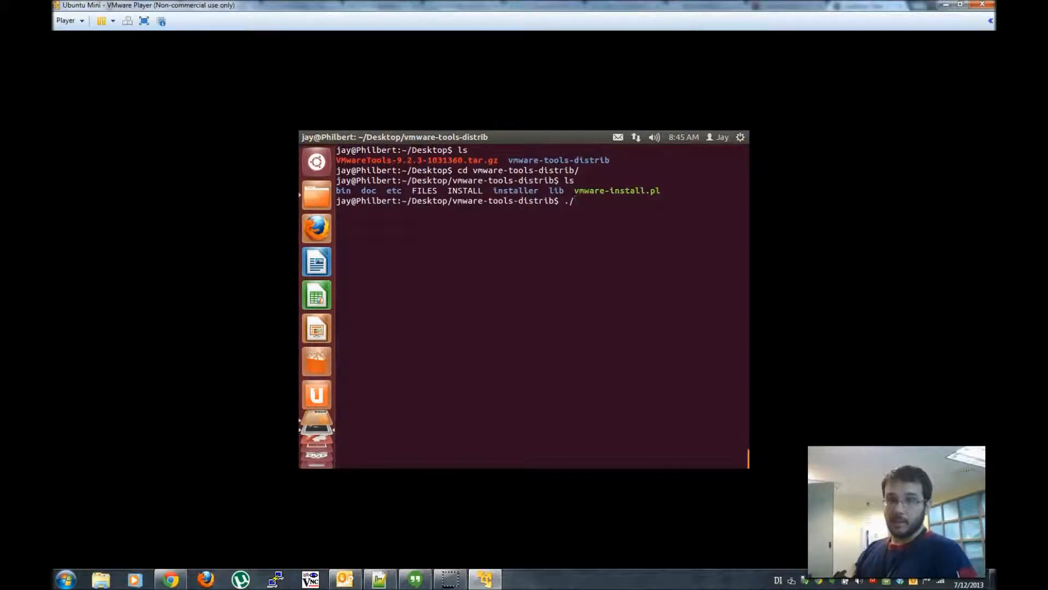
type("vm")
key("Tab")
key("Return")
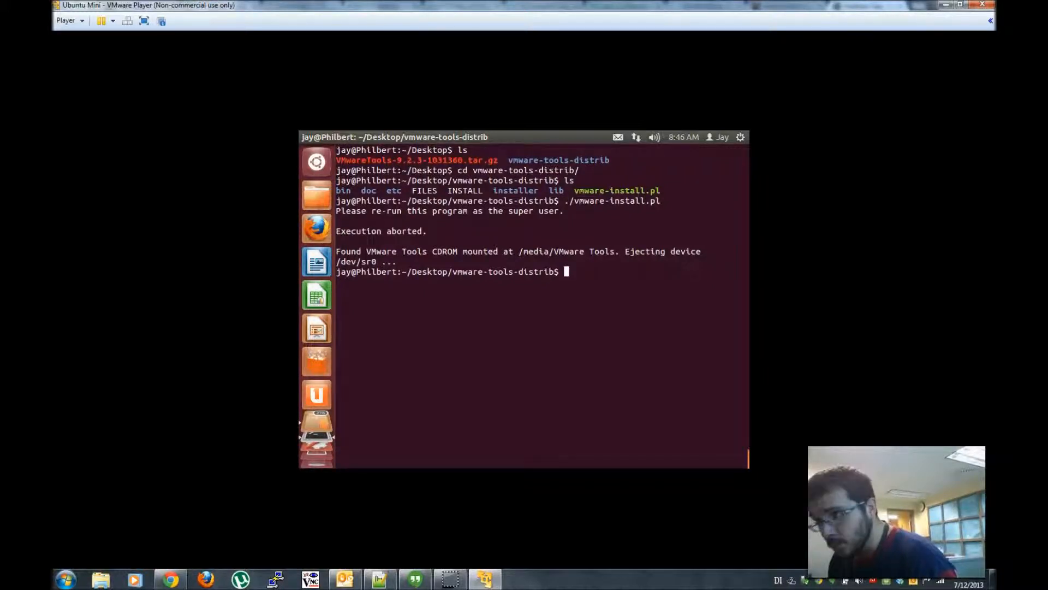
key("Up")
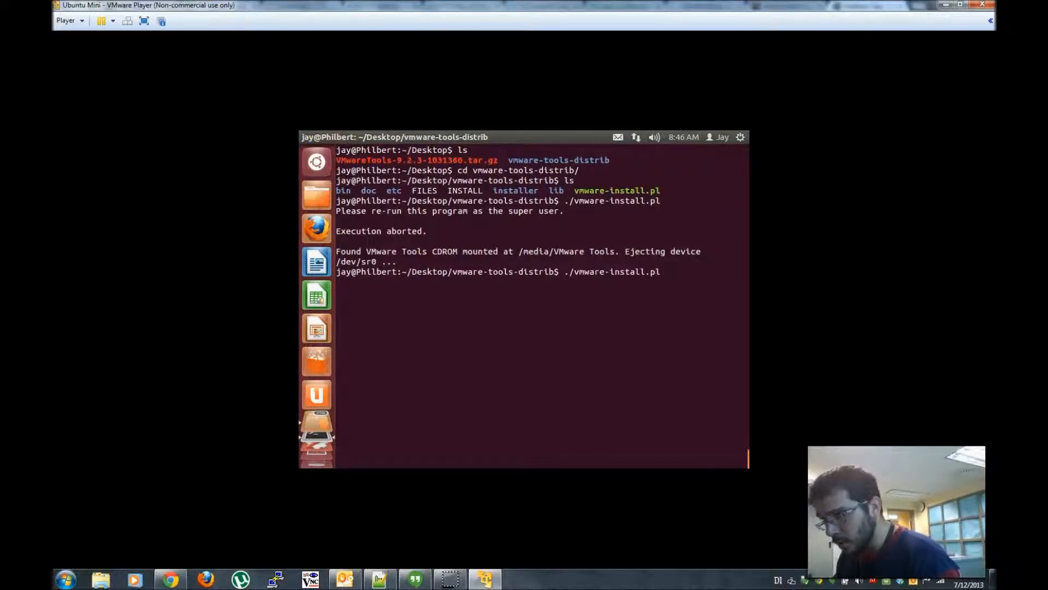
key("Return")
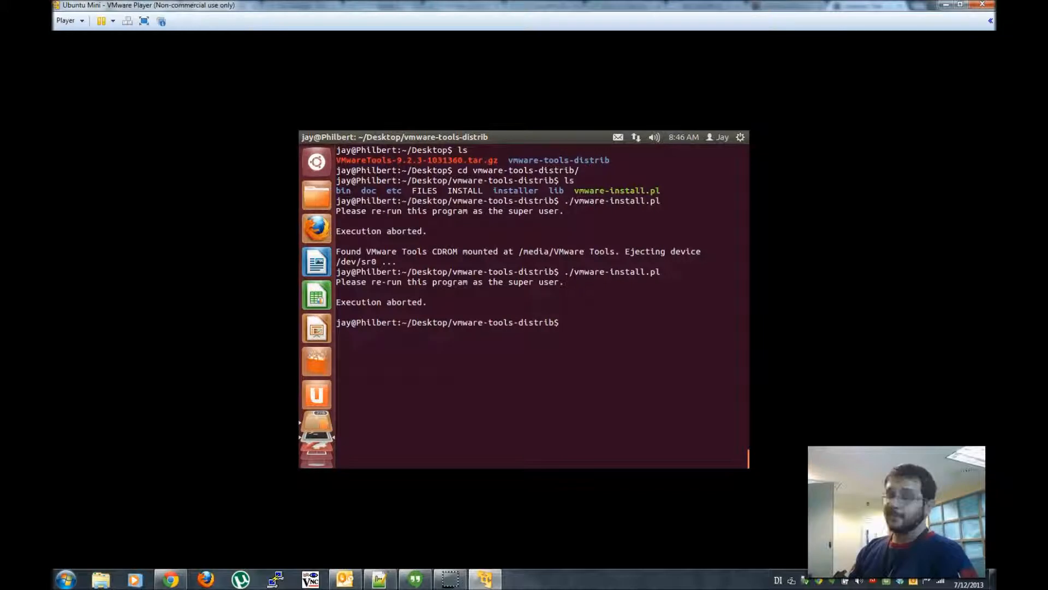
- Rerun the vmware-install.pl command as super user with sudo !!
type("sudo")
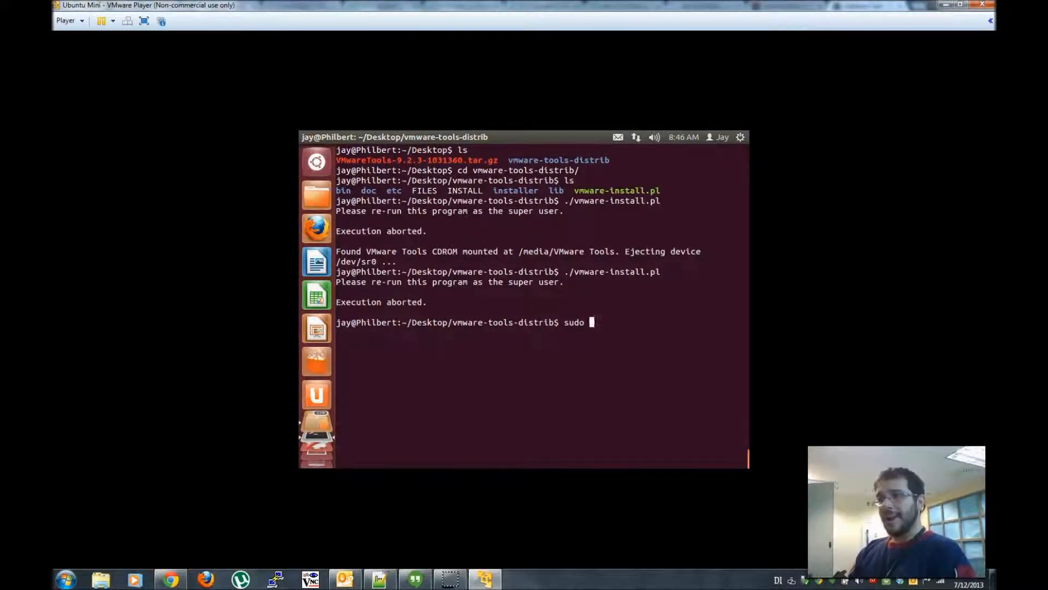
key("Up")
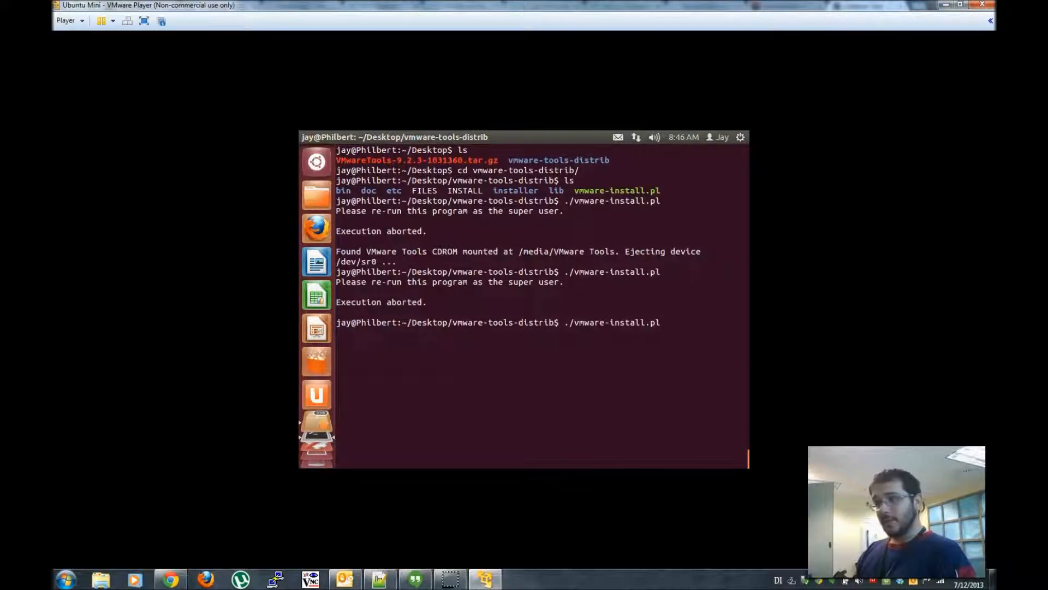
key("Down")
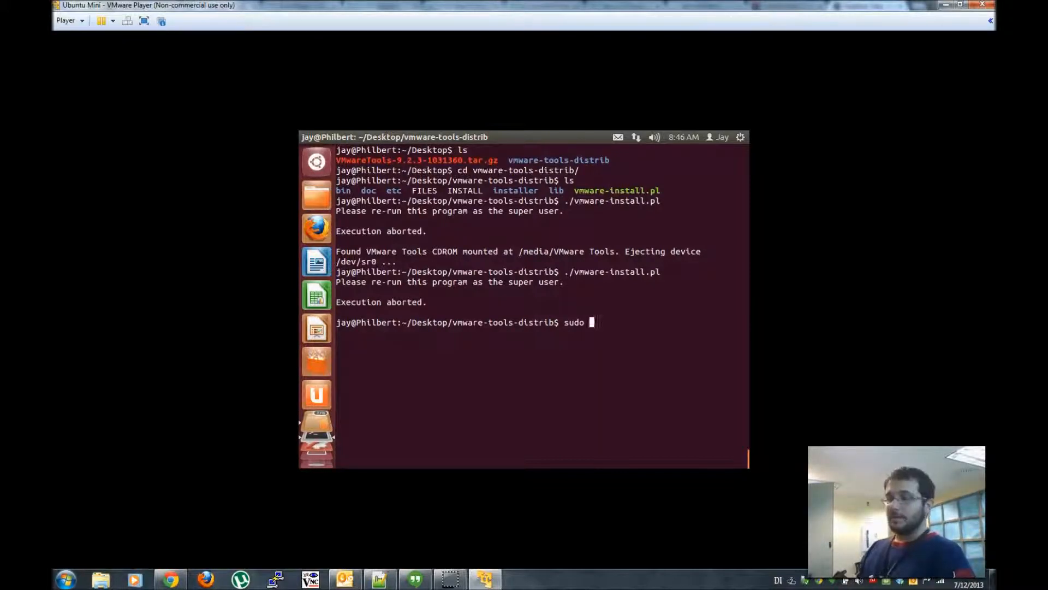
key("BackSpace")
key("BackSpace")
key("BackSpace")
key("BackSpace")
key("BackSpace")
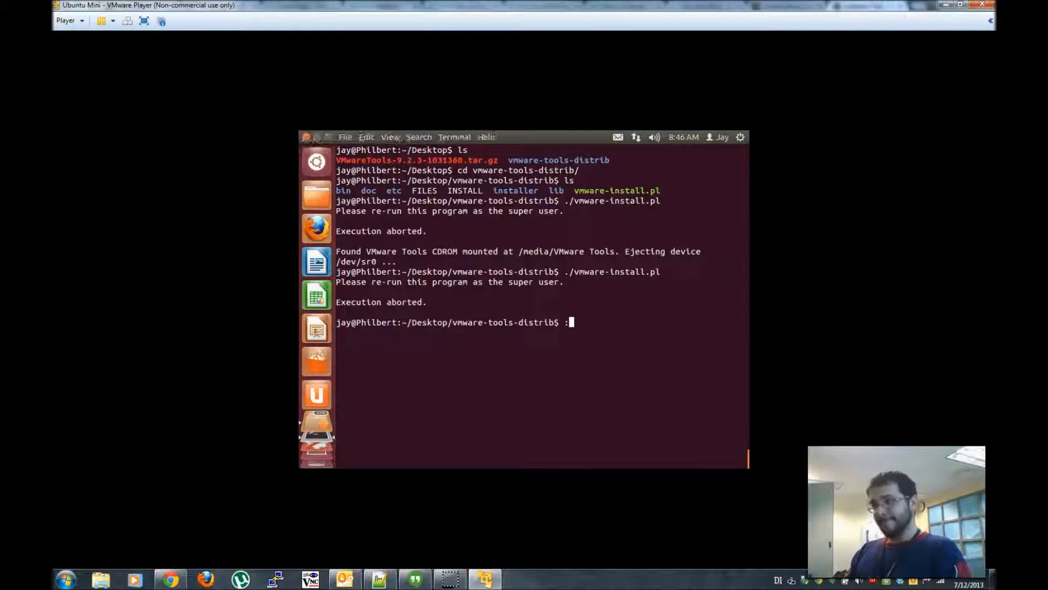
type(":")
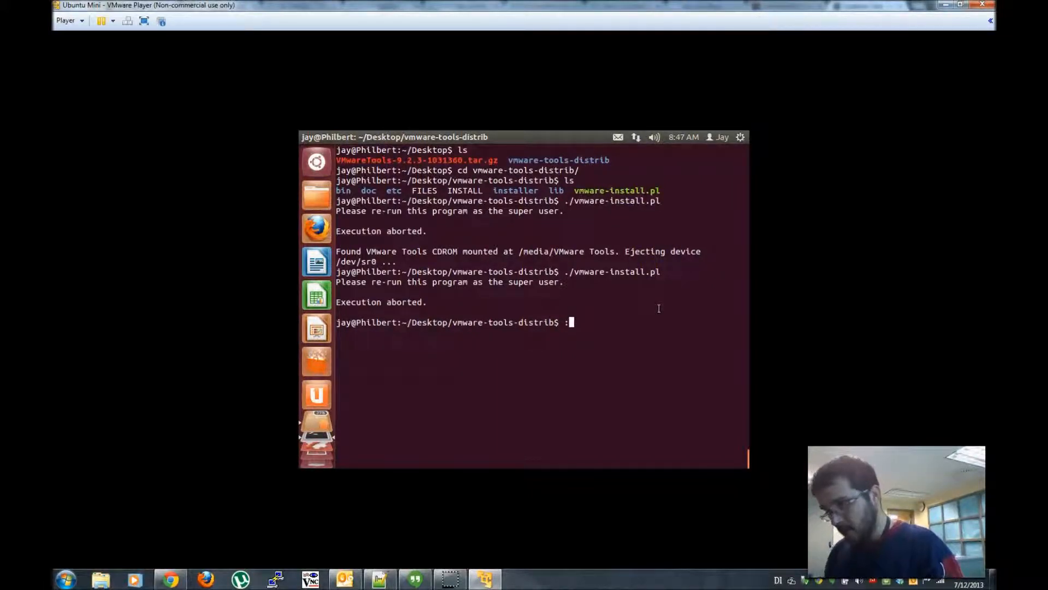
key("BackSpace")
type("sudo")
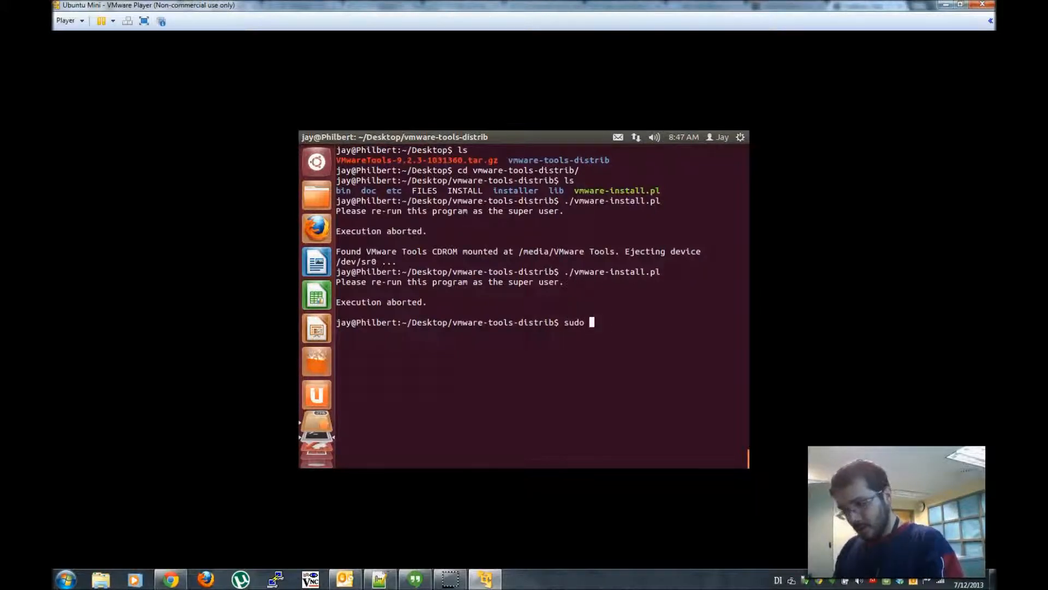
type(" !!")
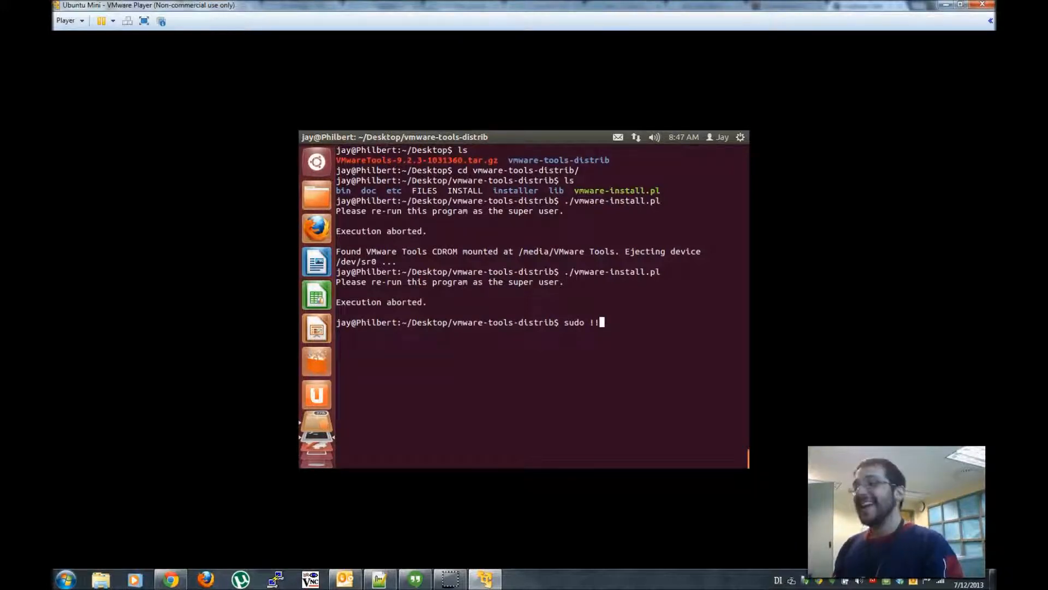
key("Return")
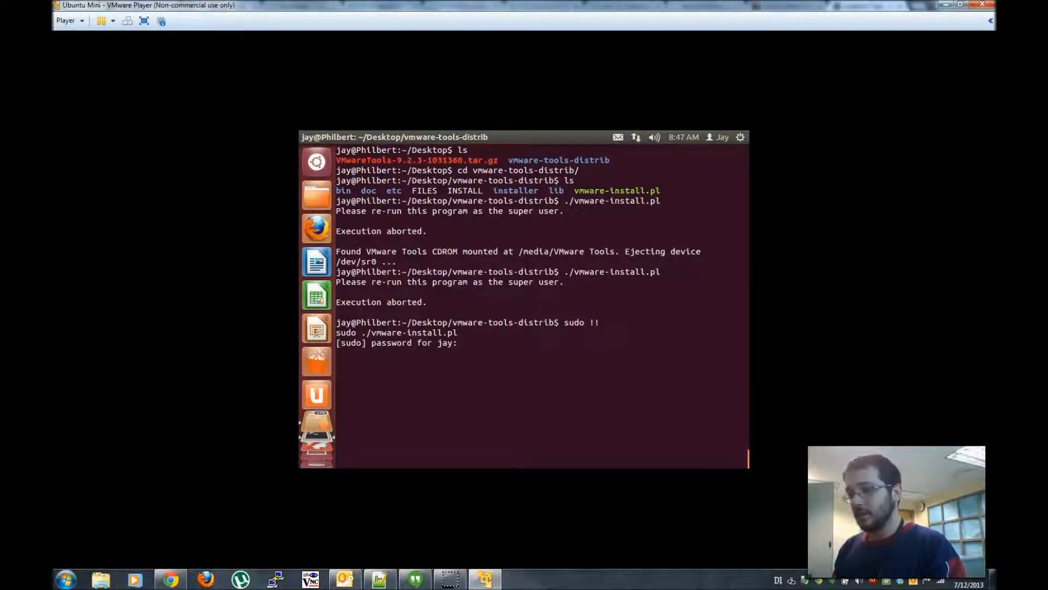
- Submit the sudo password and accept the default /usr/bin and /etc paths, creating the library and /usr/share/doc/vmware-tools directories
key("Return")
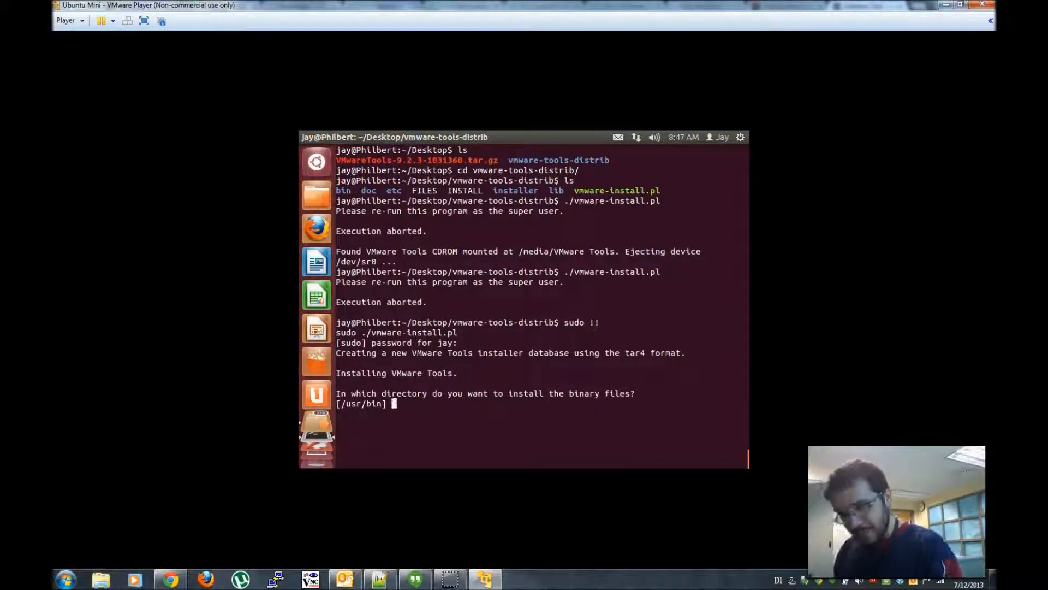
key("Return")
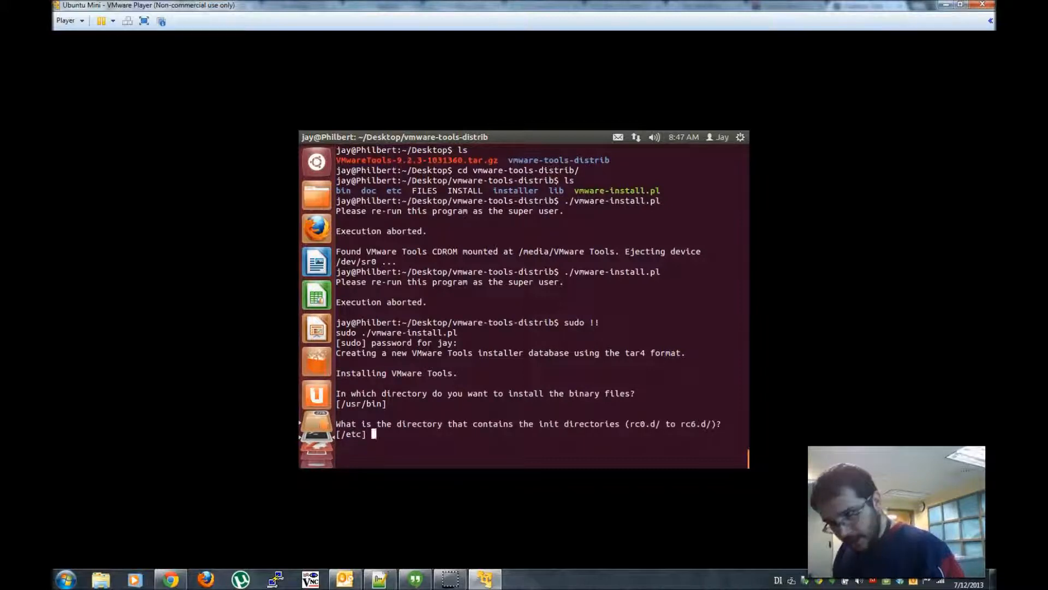
key("Return")
key("Return")
key("Return")
key("Return")
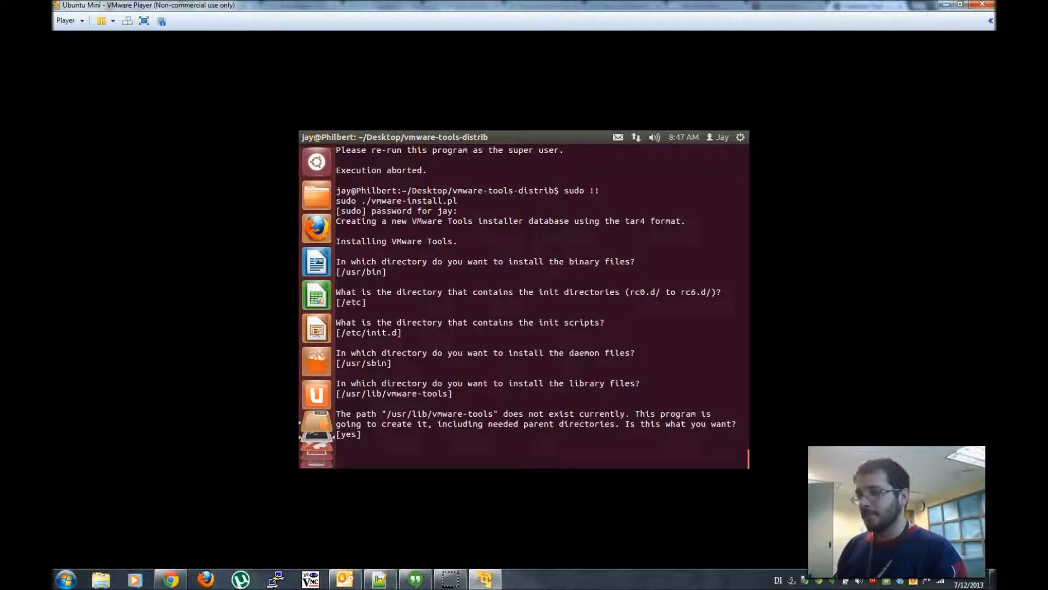
key("Return")
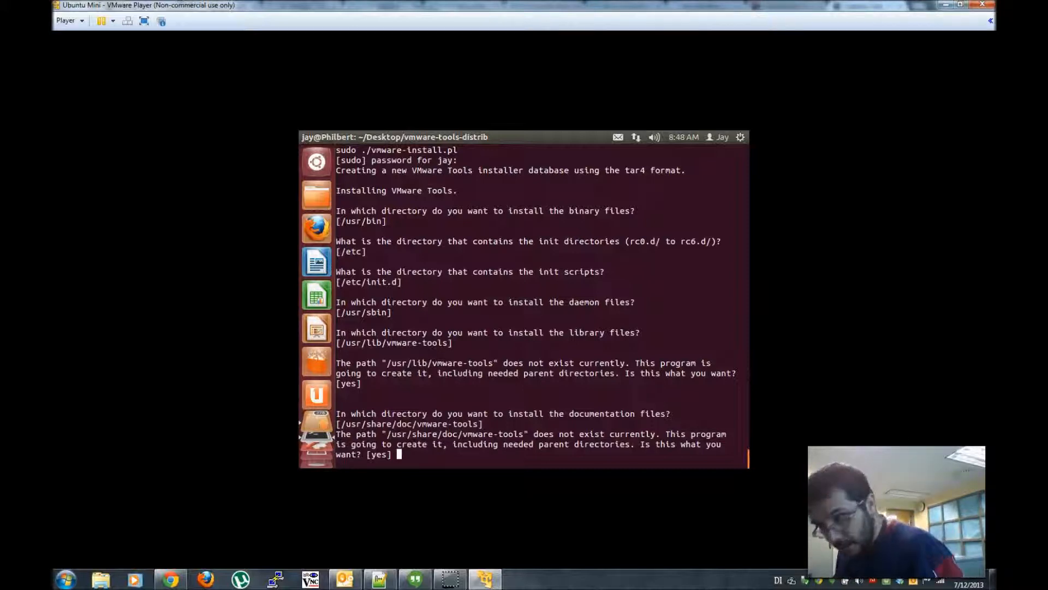
key("Return")
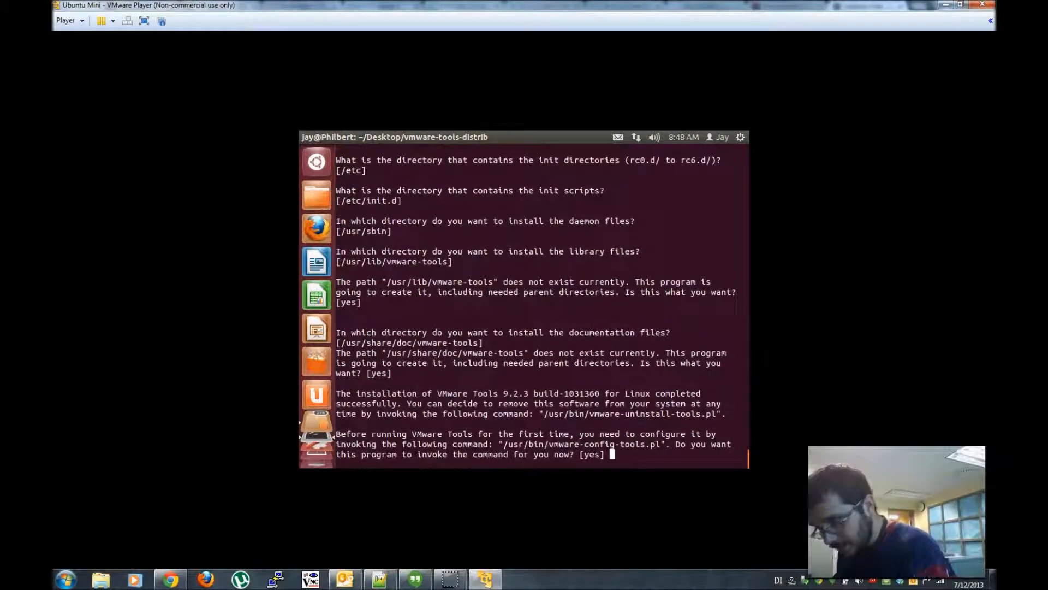
- Run vmware-config-tools.pl, leaving vmsync disabled and keeping the detected gcc and kernel header paths
key("Return")
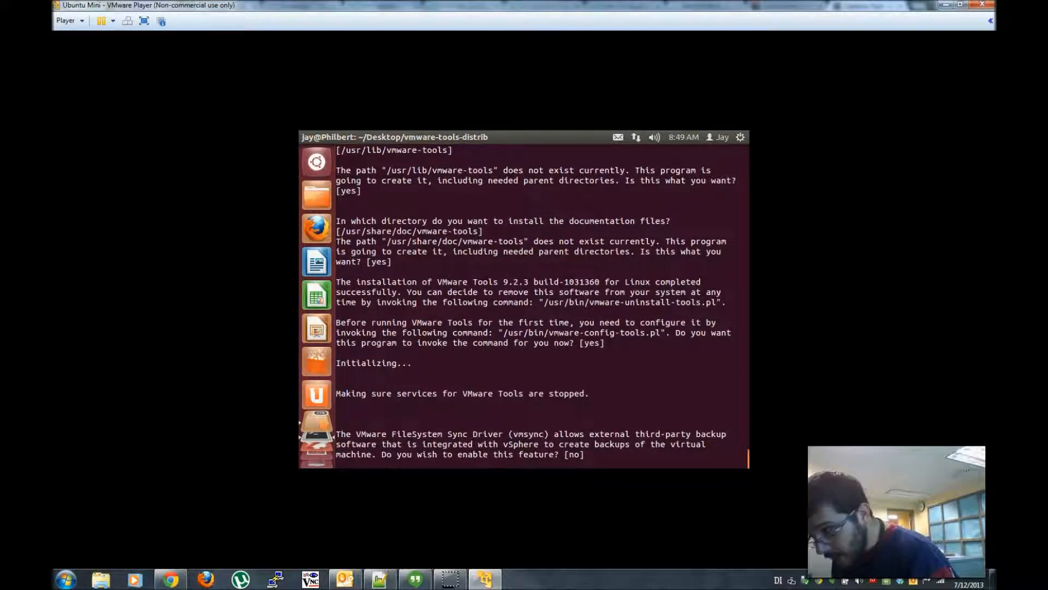
key("Return")
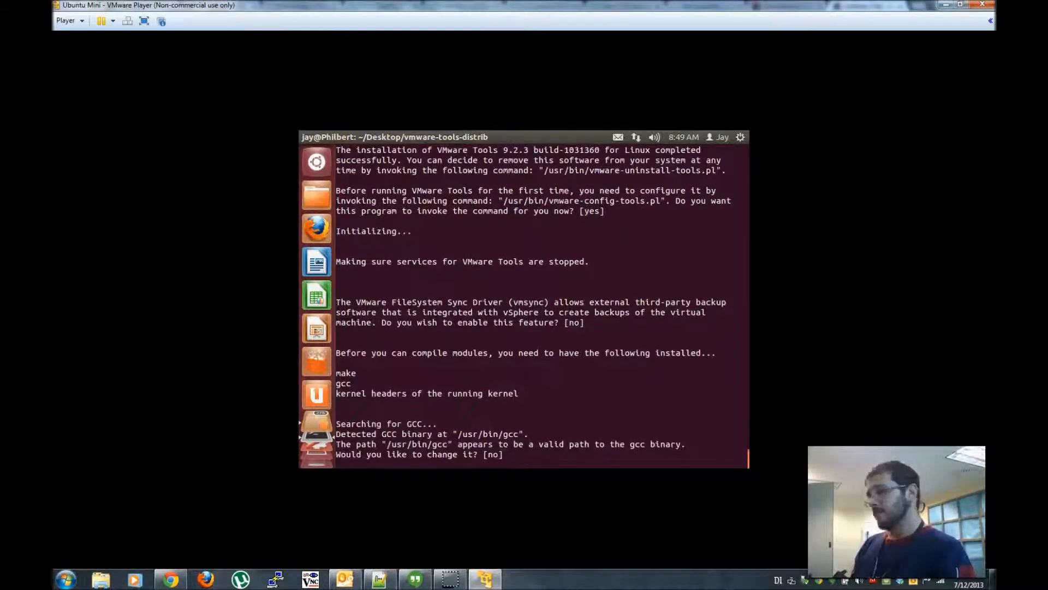
key("Return")
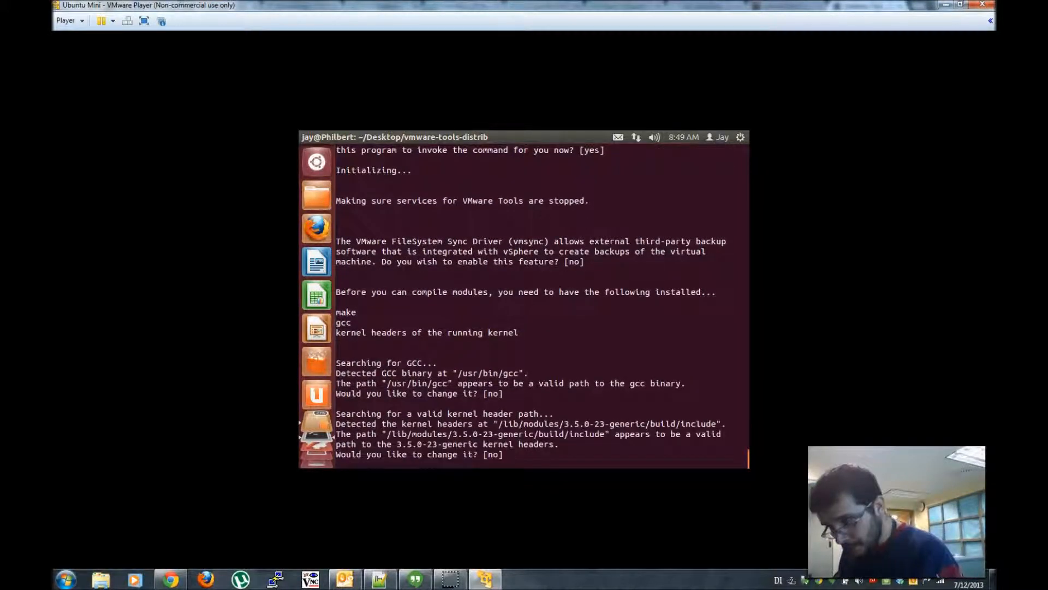
key("Return")
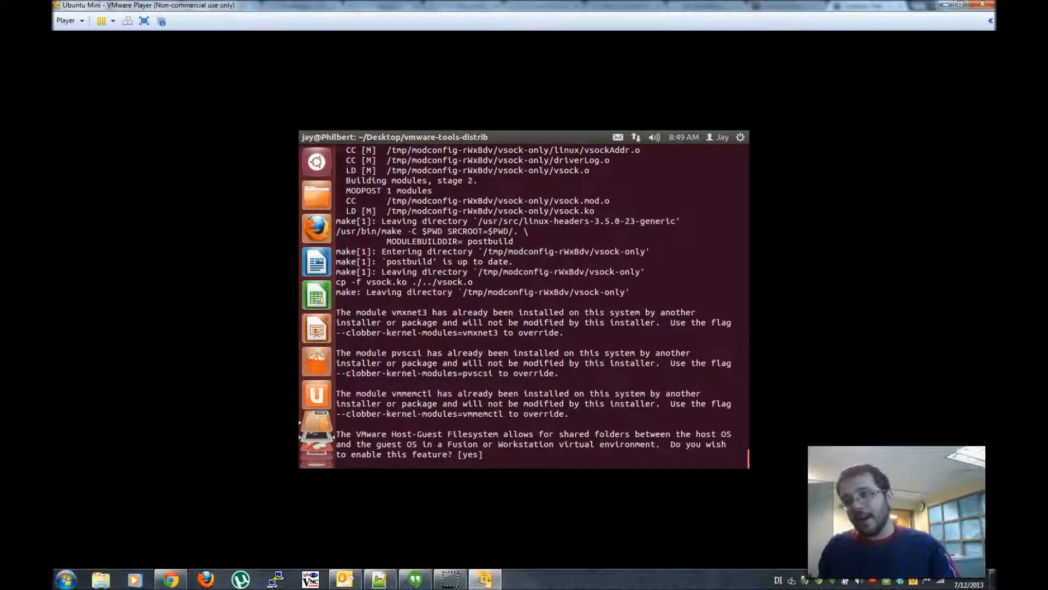
- Enable host-guest shared folders and file drag-and-copy, leaving automatic kernel modules disabled
key("Return")
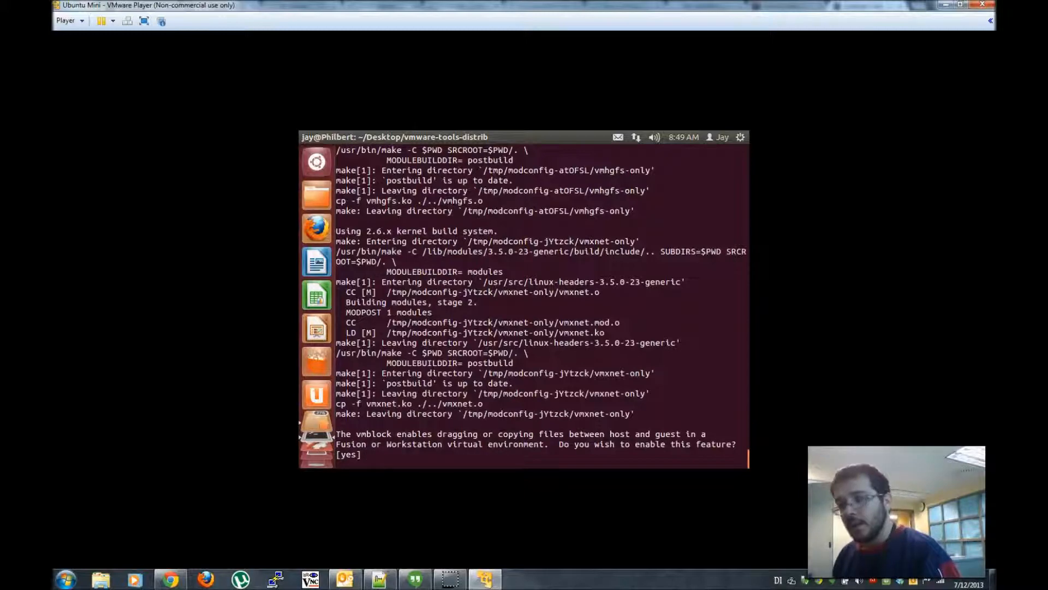
key("Return")
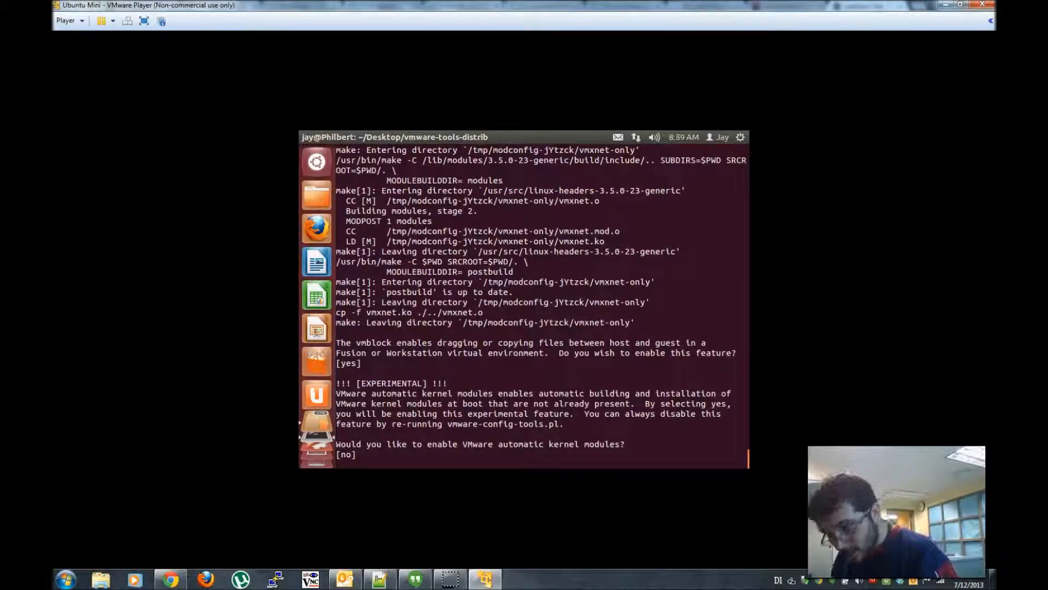
key("Return")
key("Return")
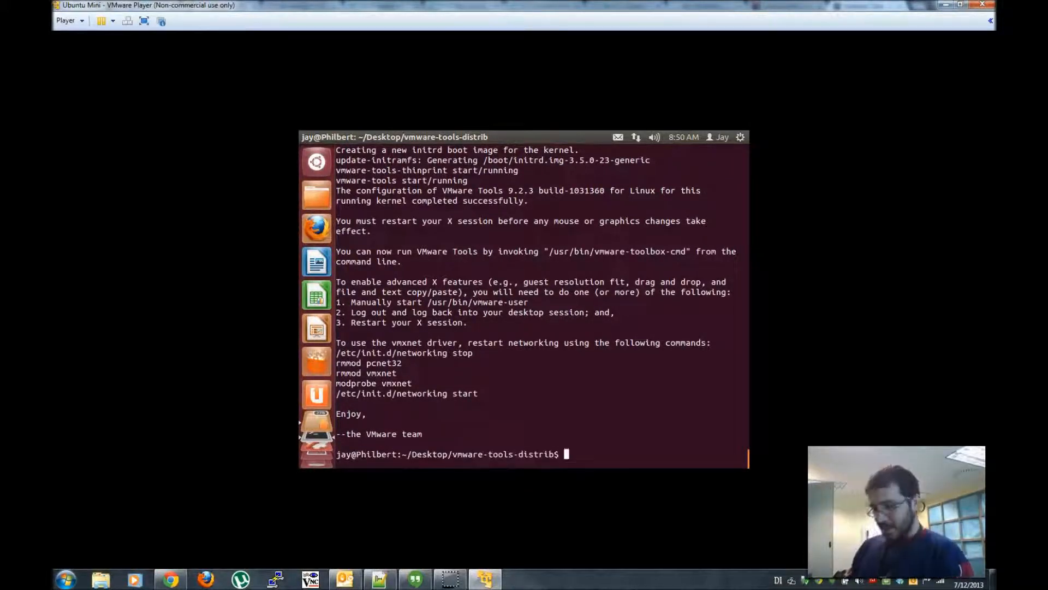
- Reboot the Ubuntu guest with 'sudo reboot' in the terminal
type("l")
key("BackSpace")
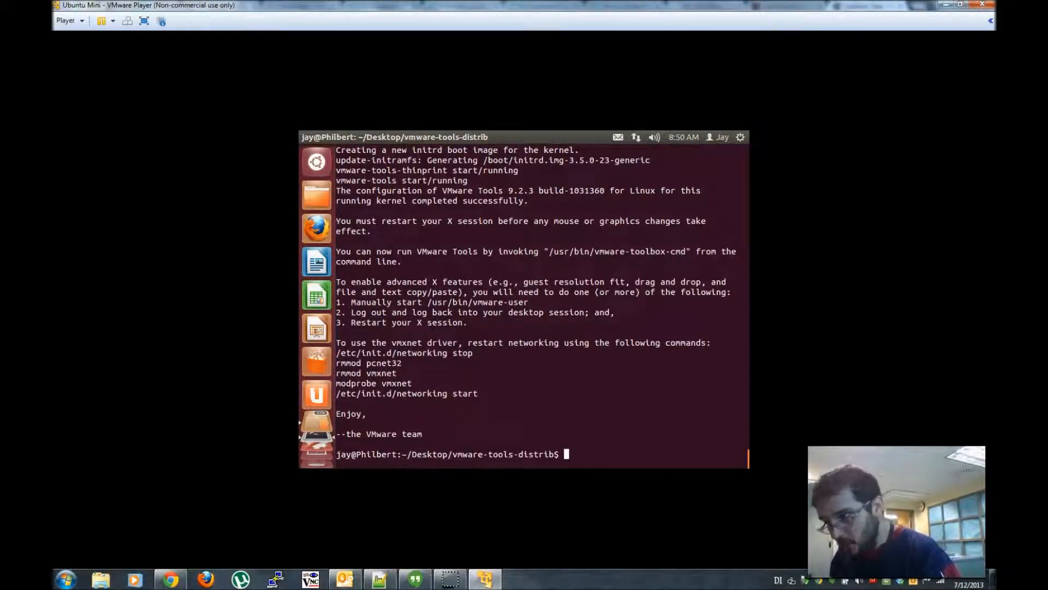
type("sudo reboot")
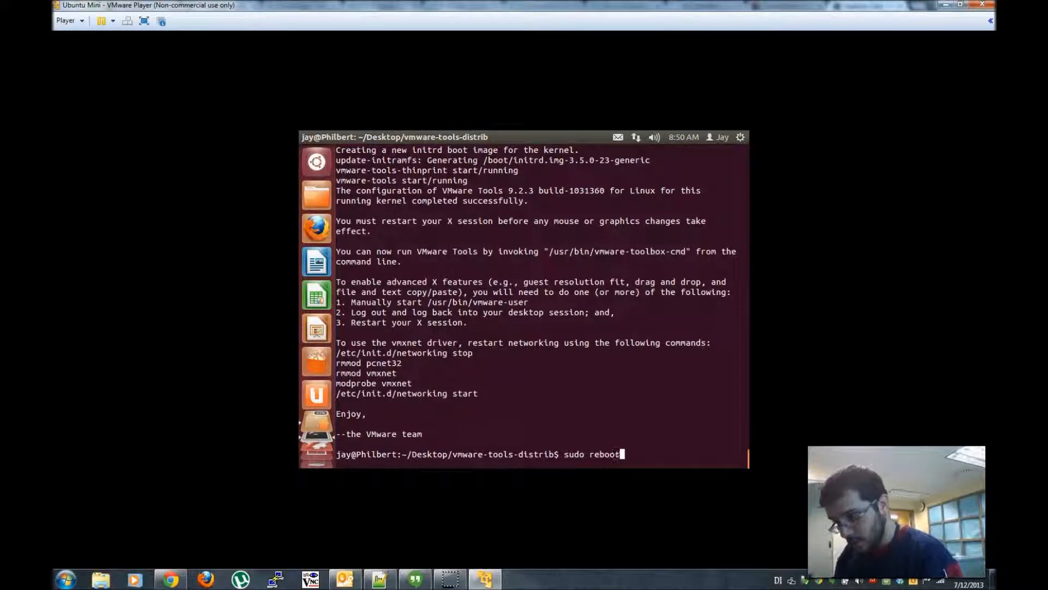
key("Return")
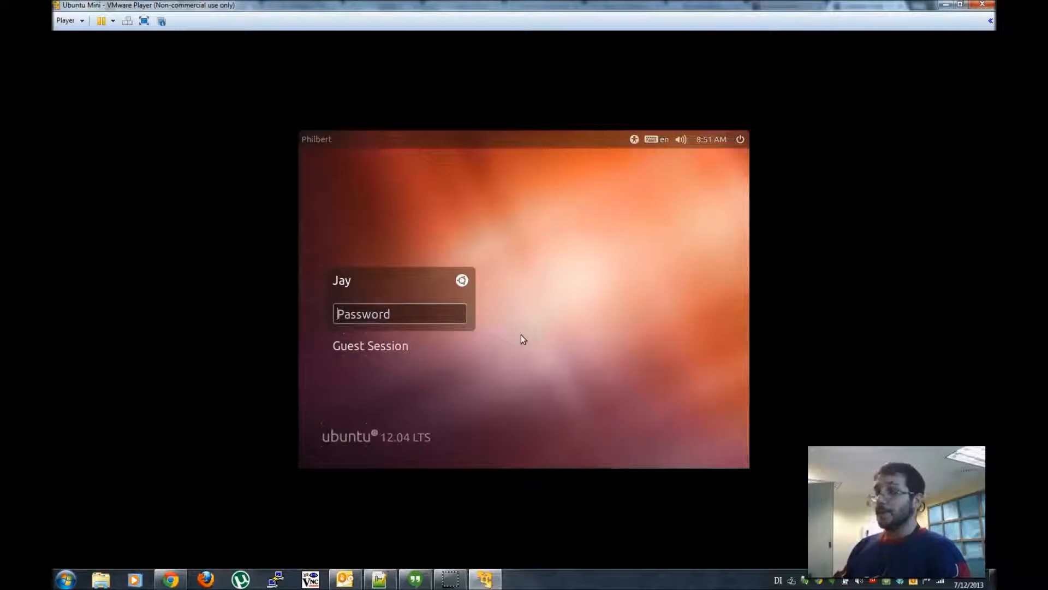
- Enter the account password at the Ubuntu login screen to sign back in
type("•••••")
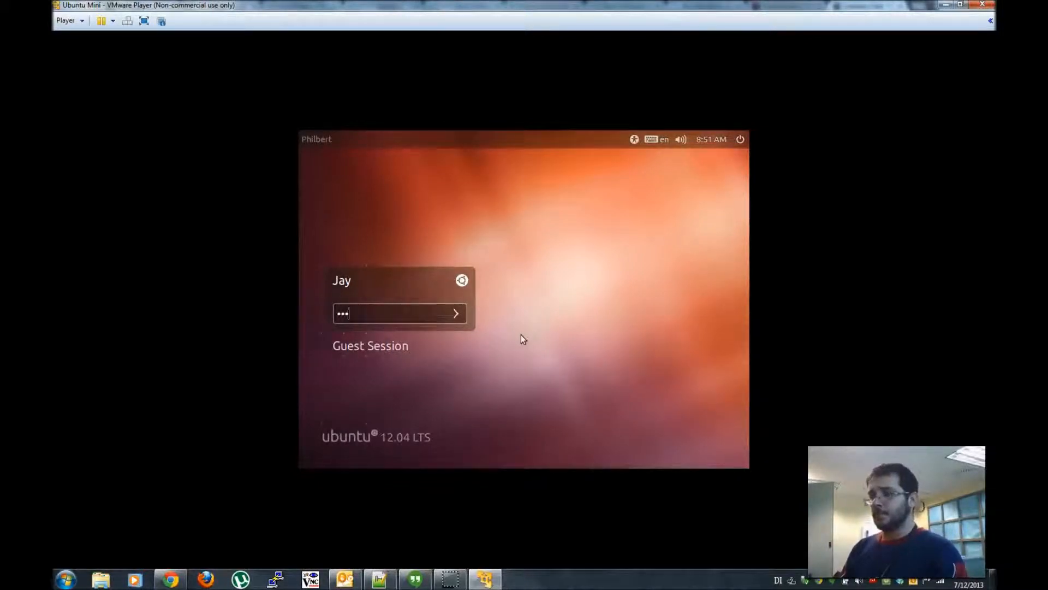
type("•••••••")
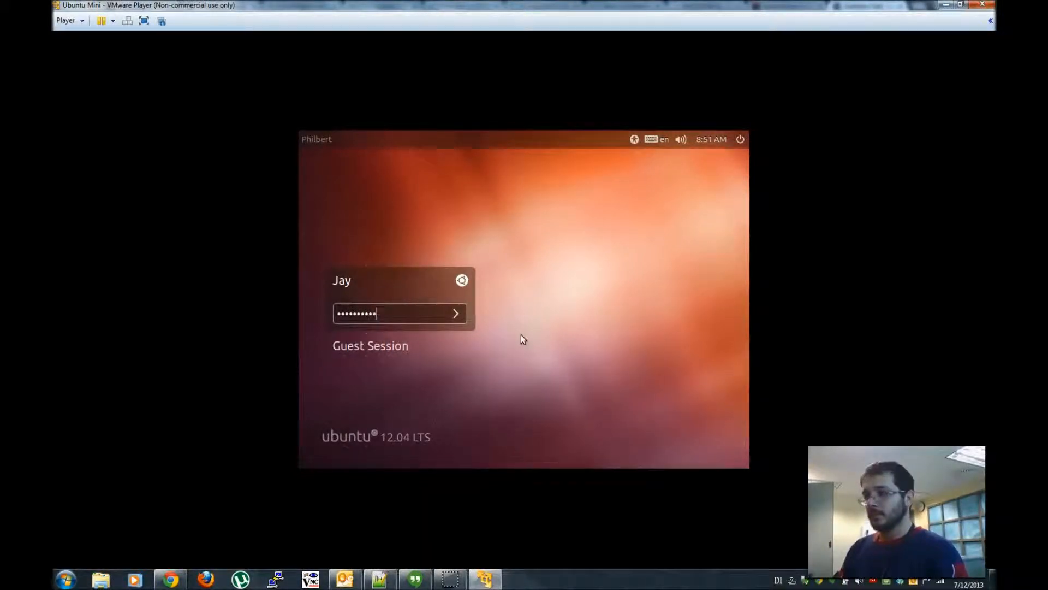
key("Return")
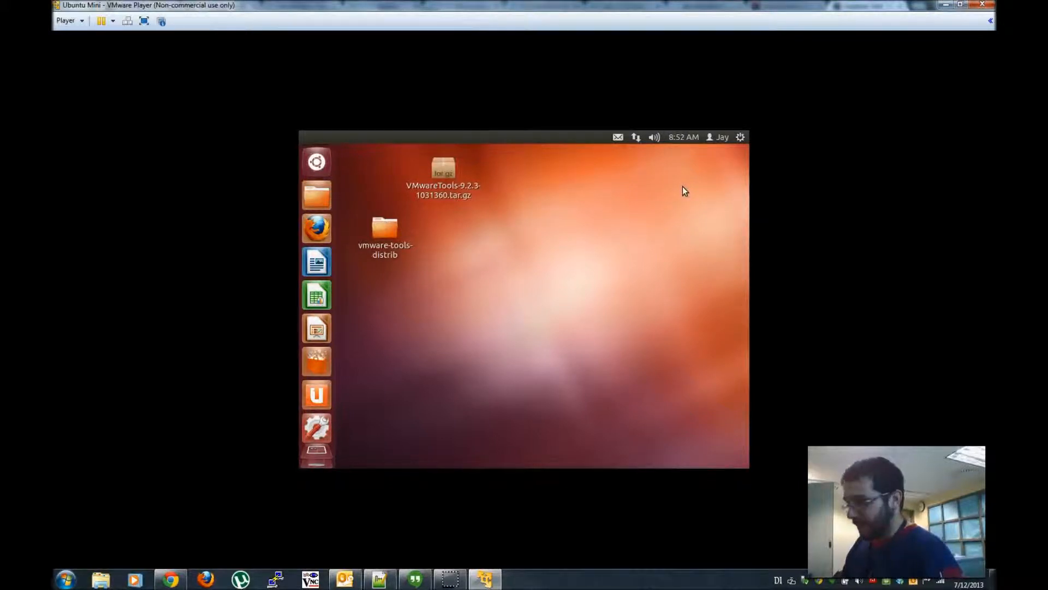
- Restore VMware Player from maximised to a floating window so the guest desktop resizes to fit
mouse_move(533, 4)
left_mouse_down()
mouse_move(532, 59)
mouse_move(532, 1)
left_mouse_up()
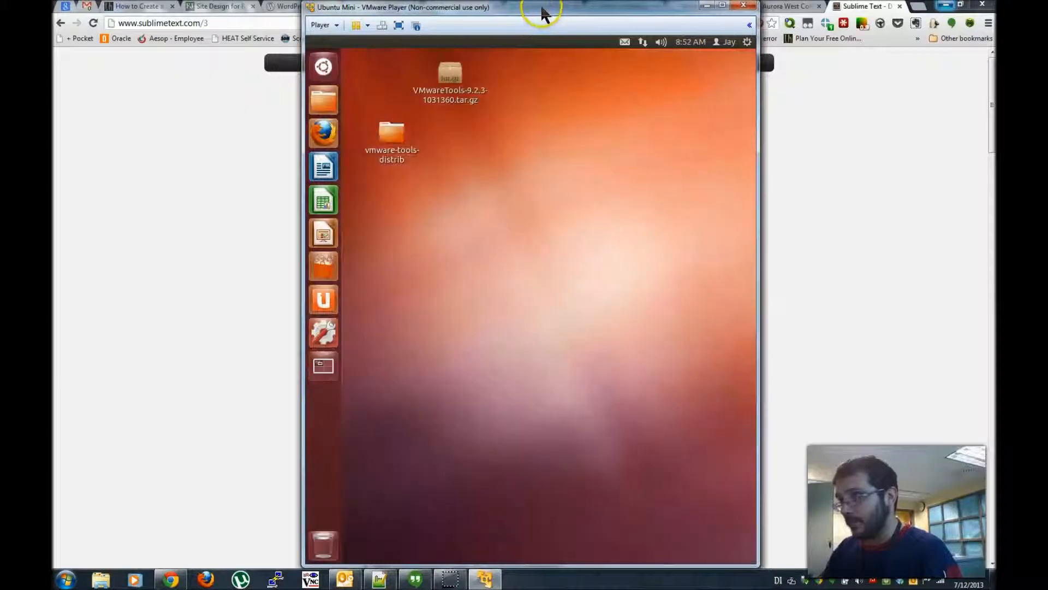
- Maximise VMware Player, switch the guest to full screen with Ctrl+Alt+Enter, and unpin the toolbar
left_click(722, 4)
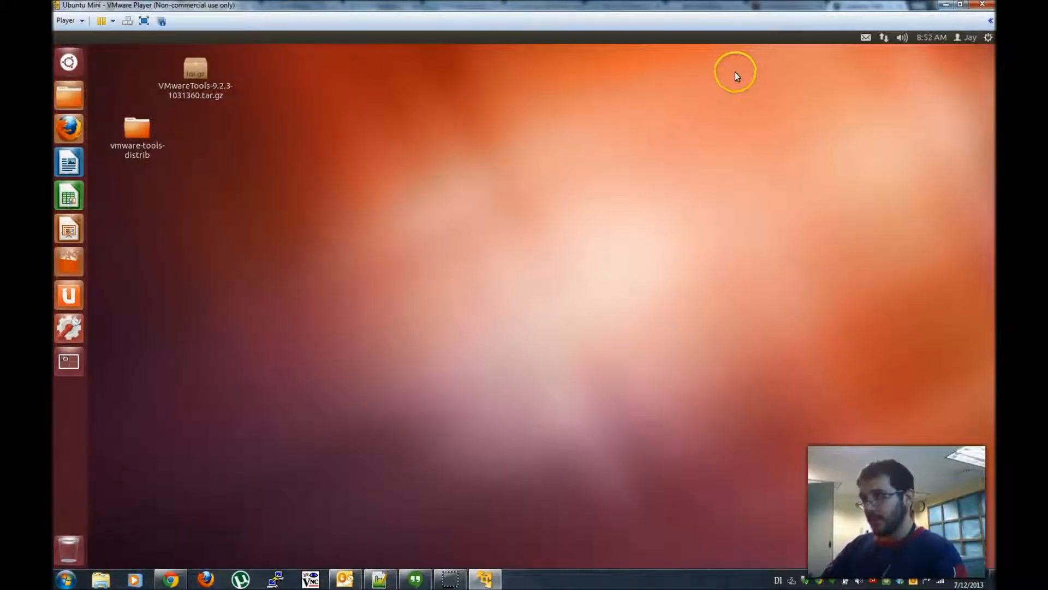
key("ctrl+alt+Return")
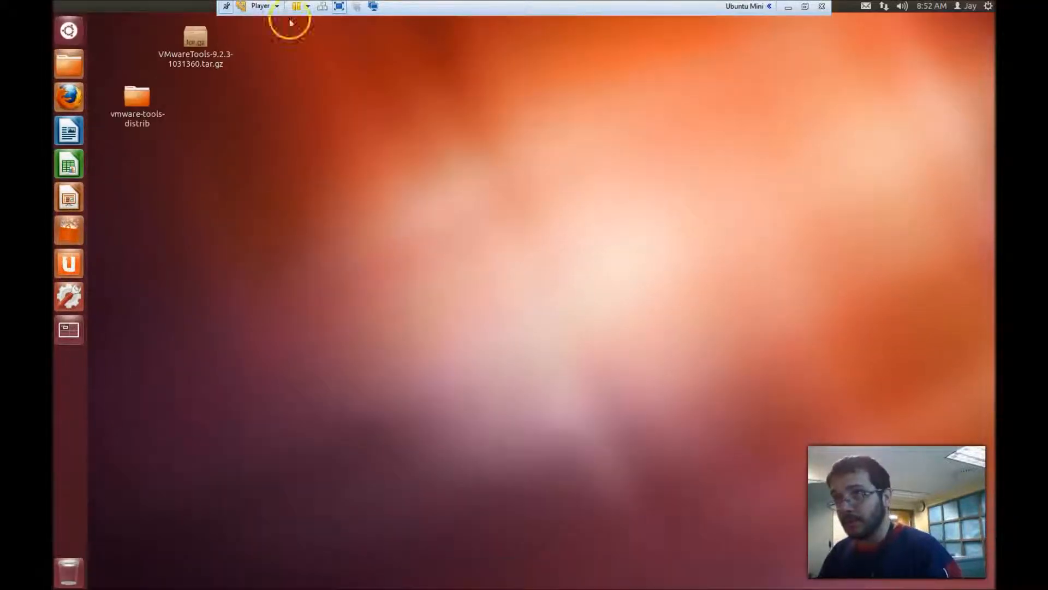
left_click(226, 6)
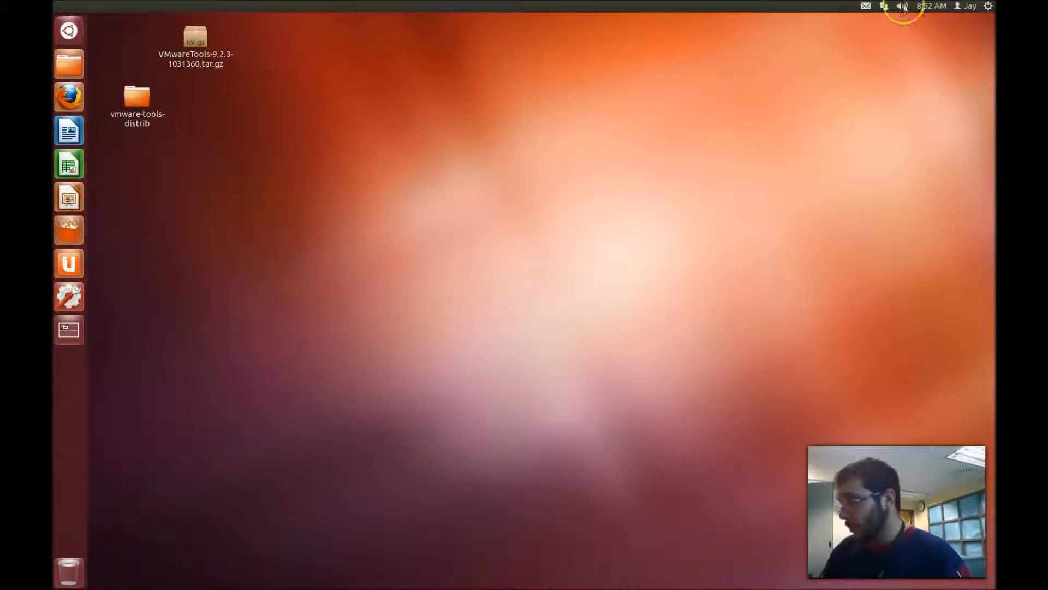
- Disconnect the guest's wired network from the network indicator
left_click(884, 6)
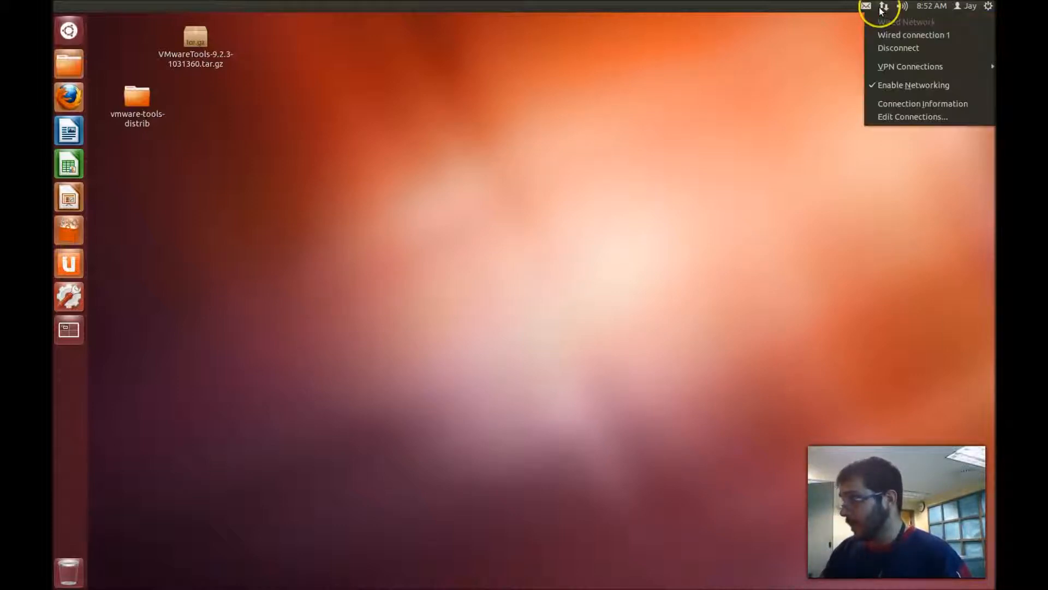
key("Left")
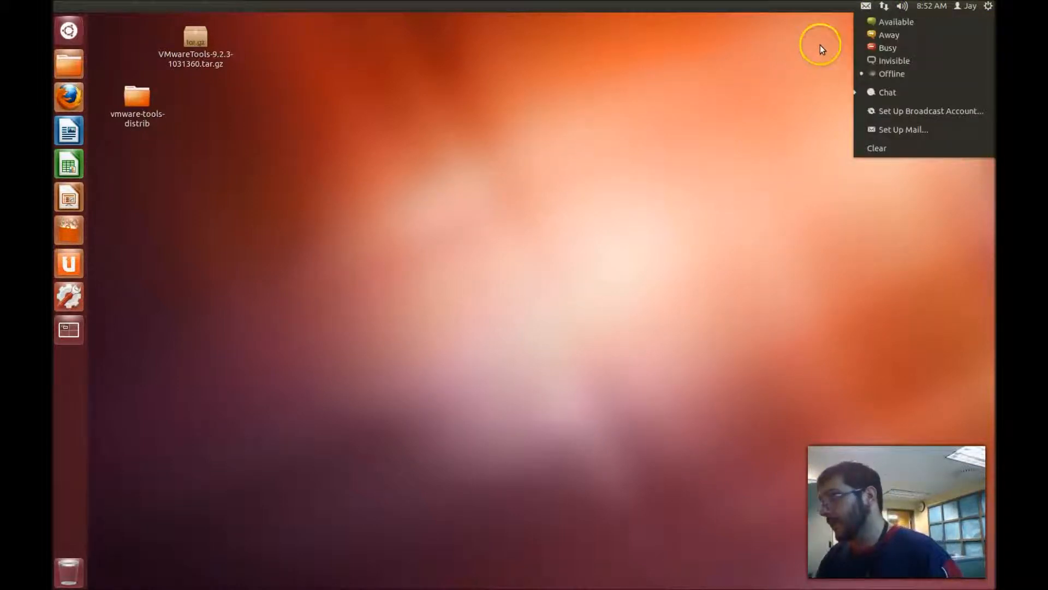
mouse_move(889, 12)
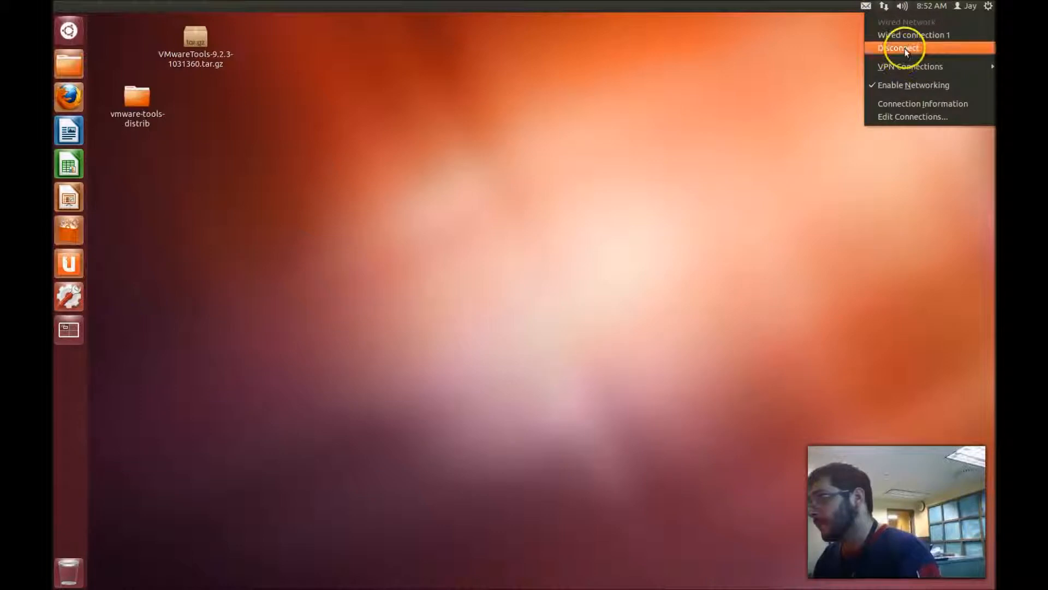
left_click(881, 42)
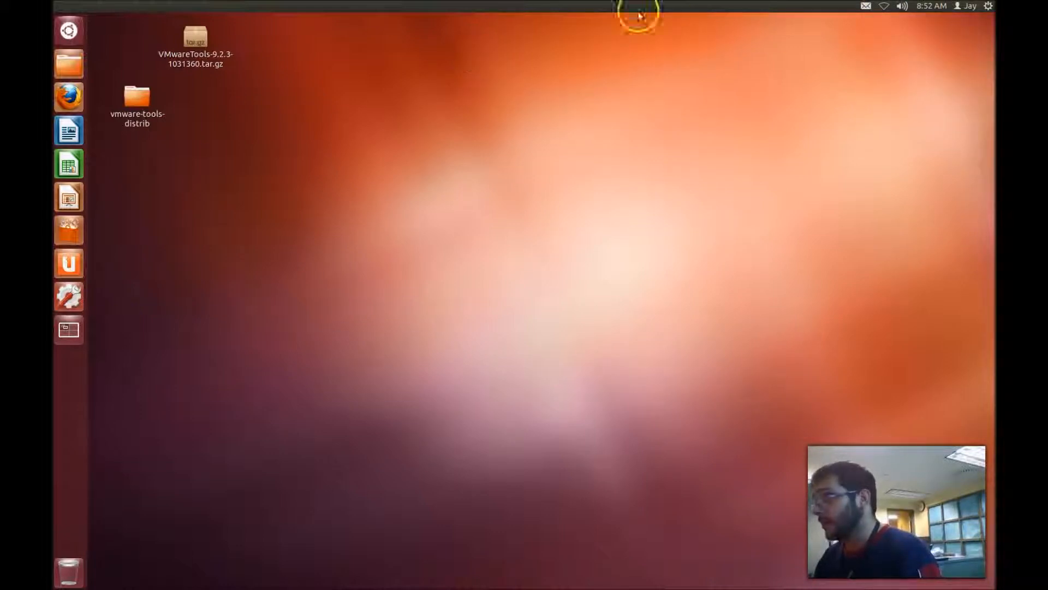
- Reconnect Wired connection 1 until the 'Connection Established' notice appears
left_click(884, 7)
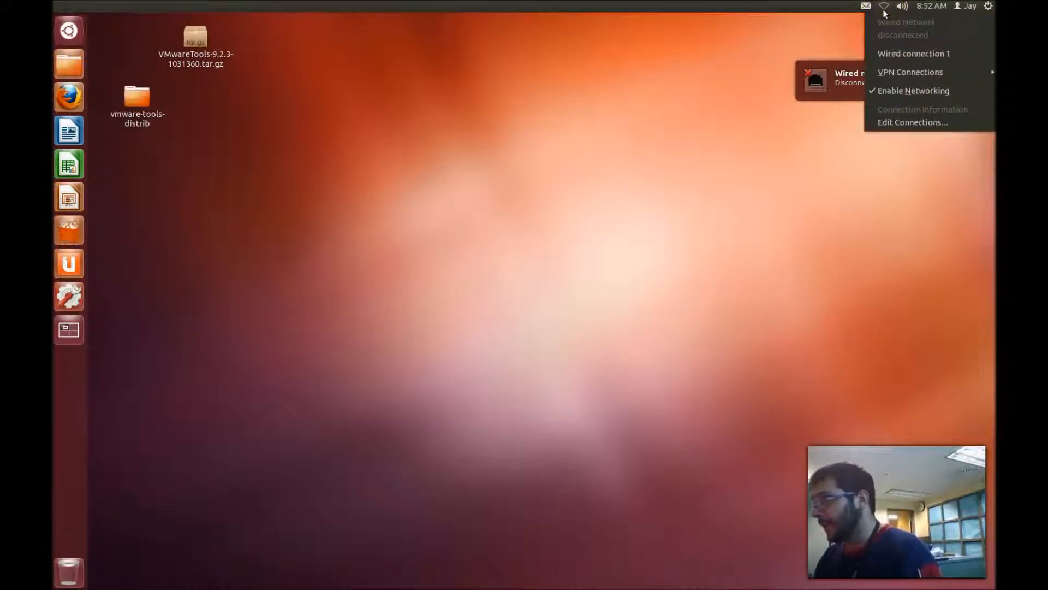
left_click(931, 6)
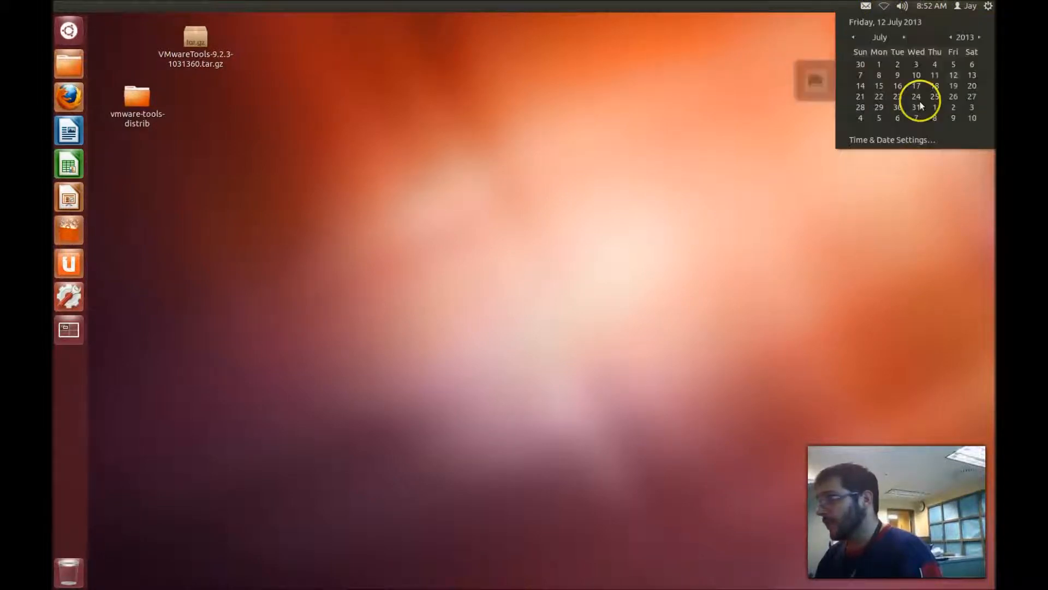
left_click(885, 8)
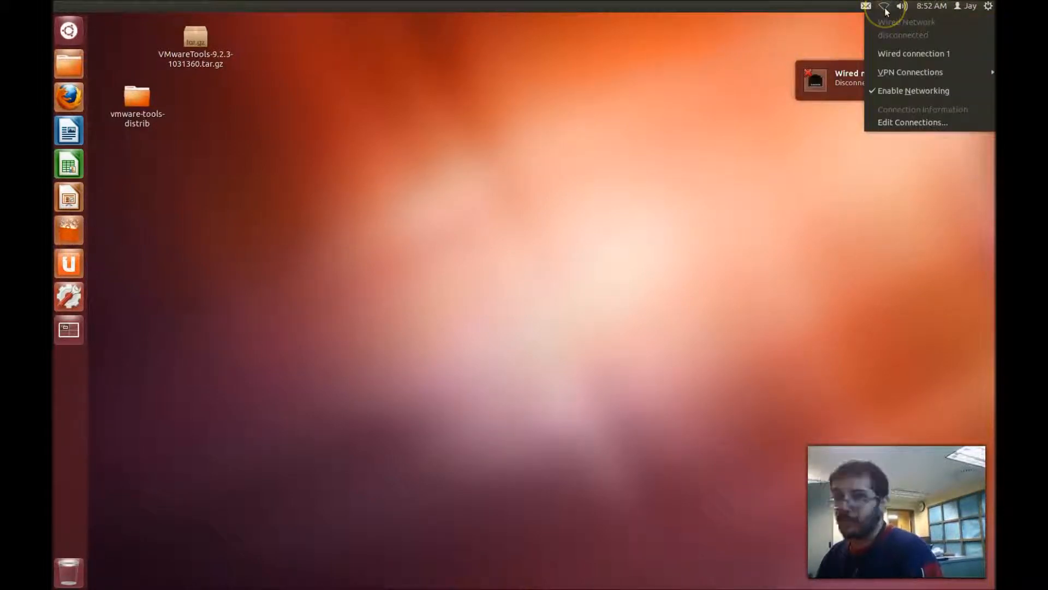
left_click_drag(885, 11, 917, 31)
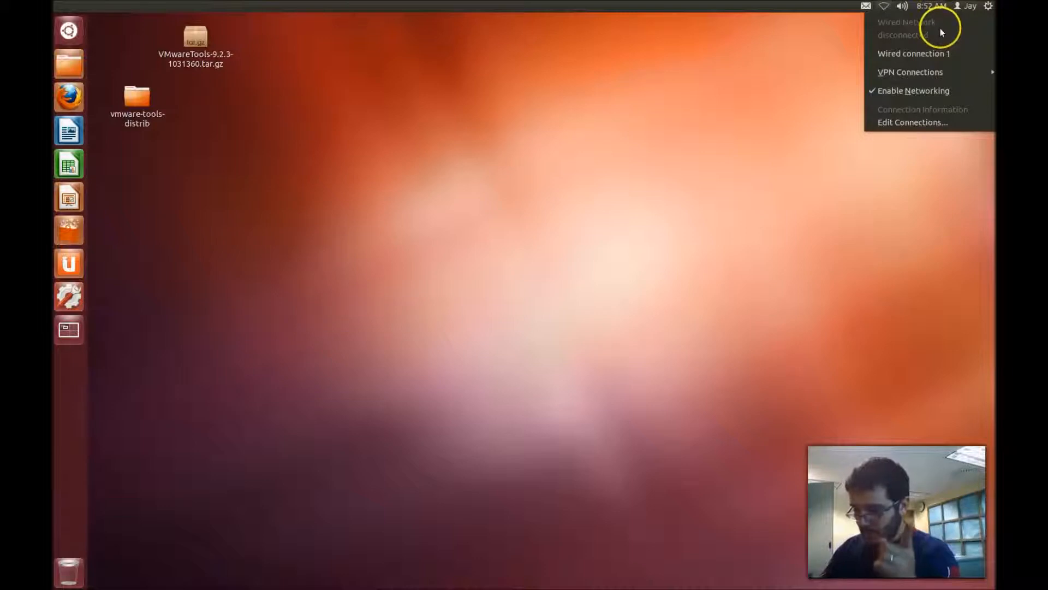
left_click(914, 53)
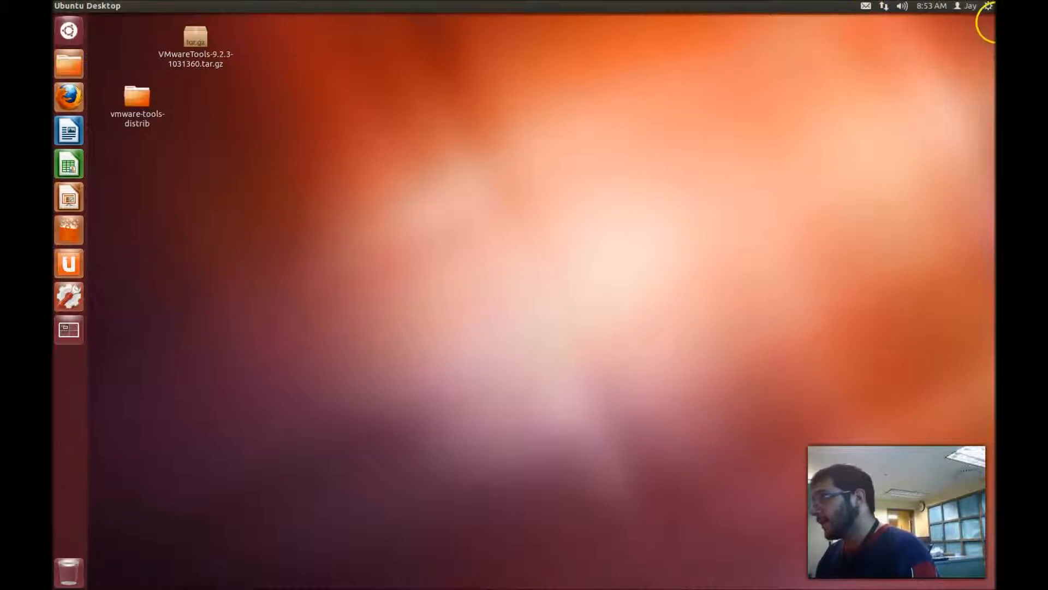
left_click(988, 6)
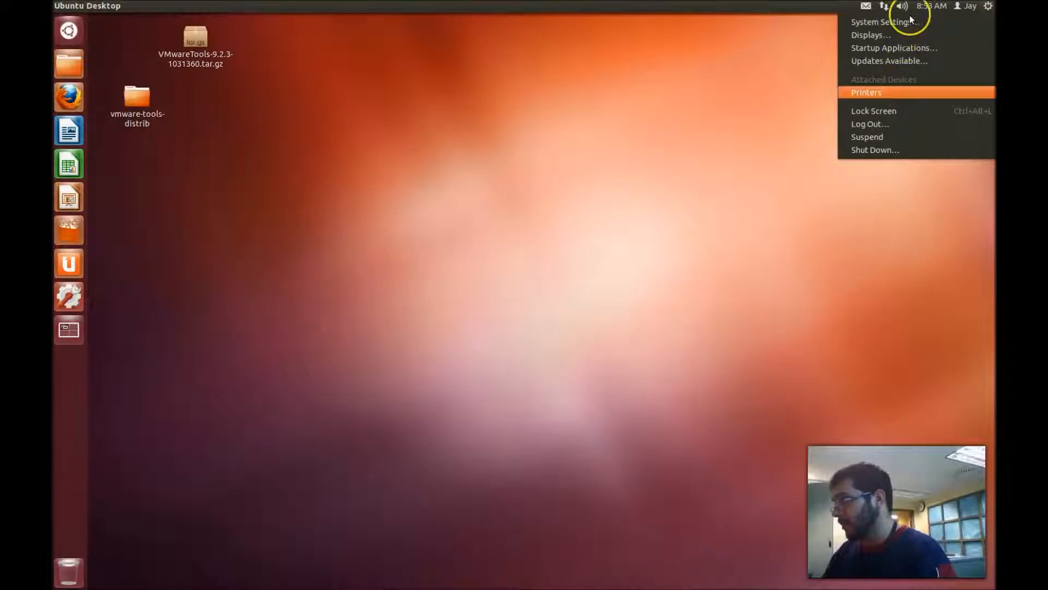
left_click(761, 100)
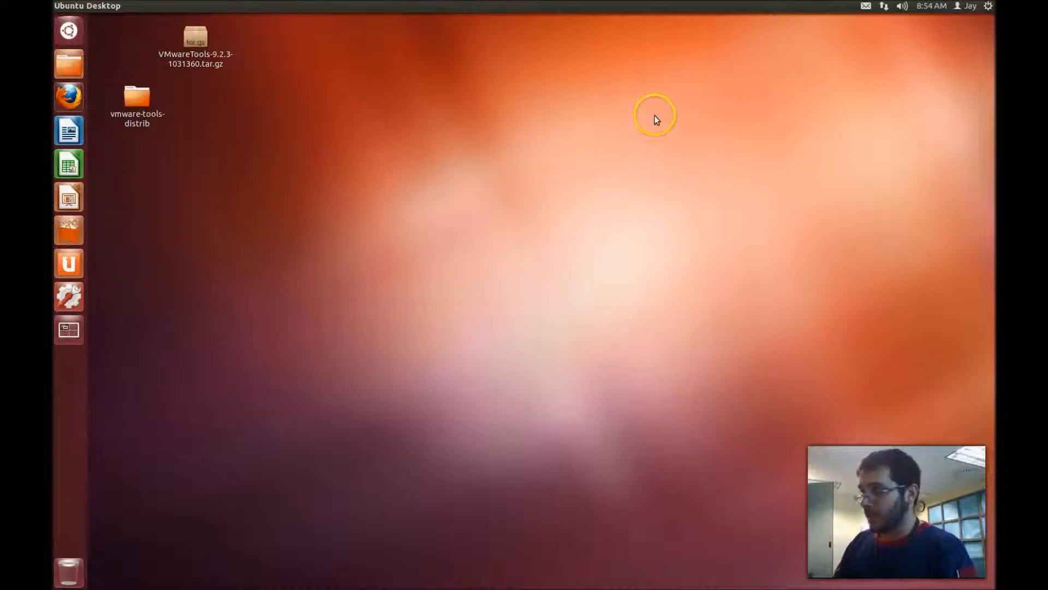
- Launch Firefox maximised on the Ubuntu Start Page, then open Ubuntu Software Center
left_click(68, 97)
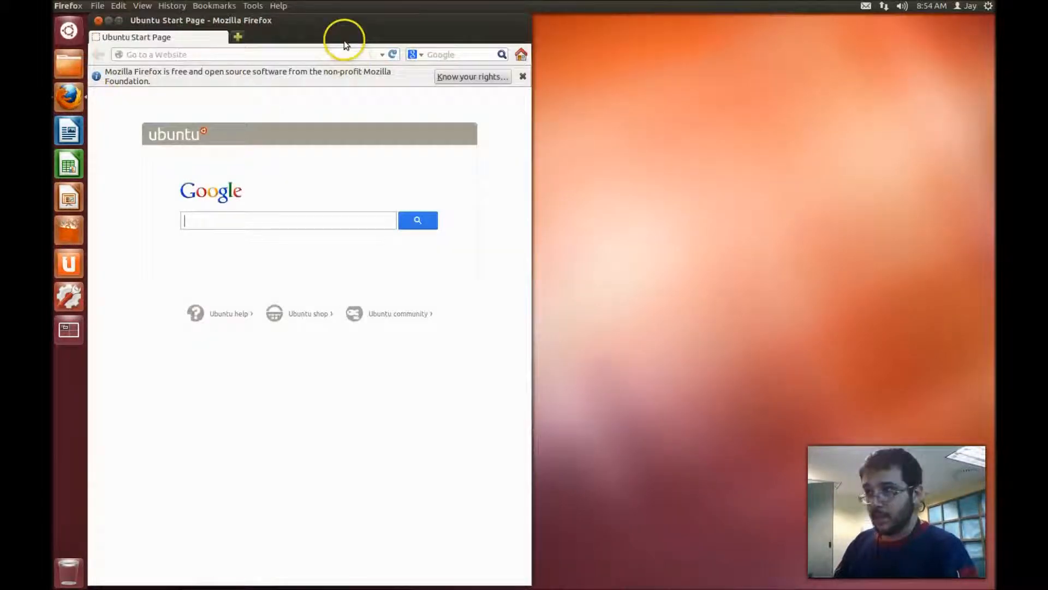
double_click(368, 18)
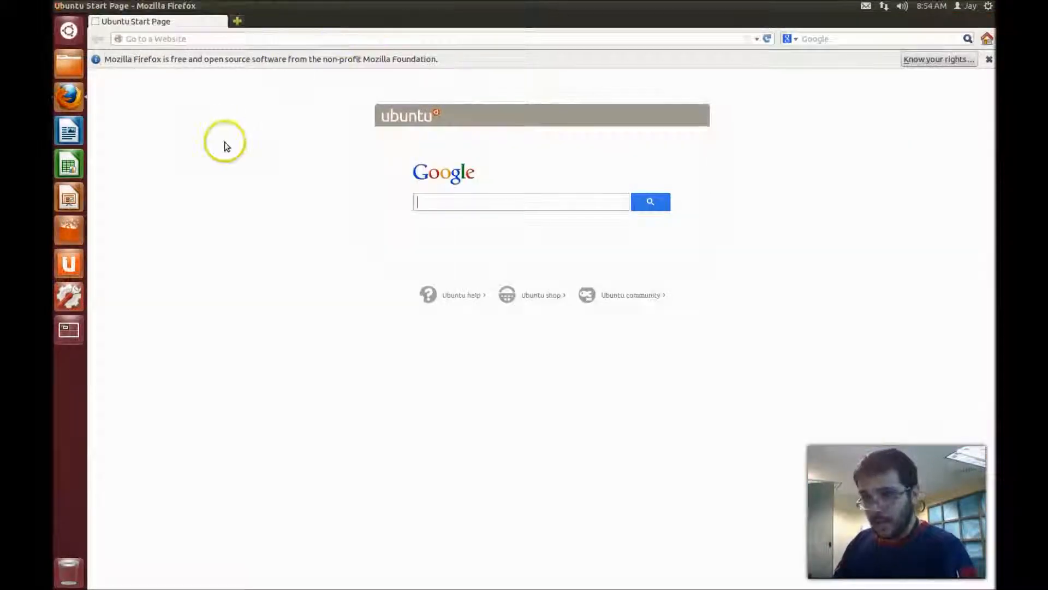
left_click(79, 231)
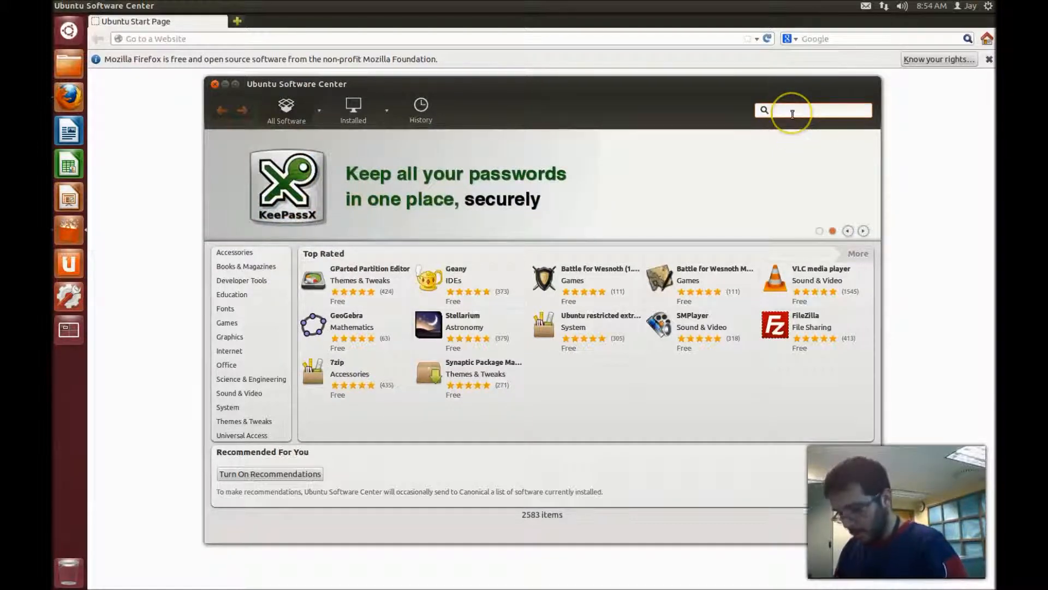
- Search Software Center for 'google chrome', find only magazine listings, and close it
type("gle")
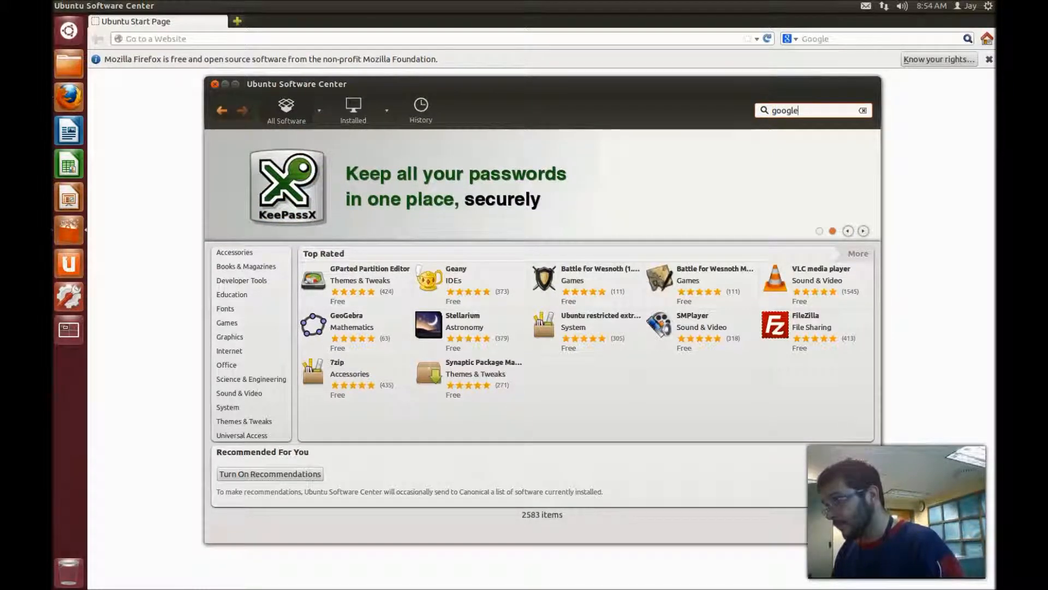
type(" chrome")
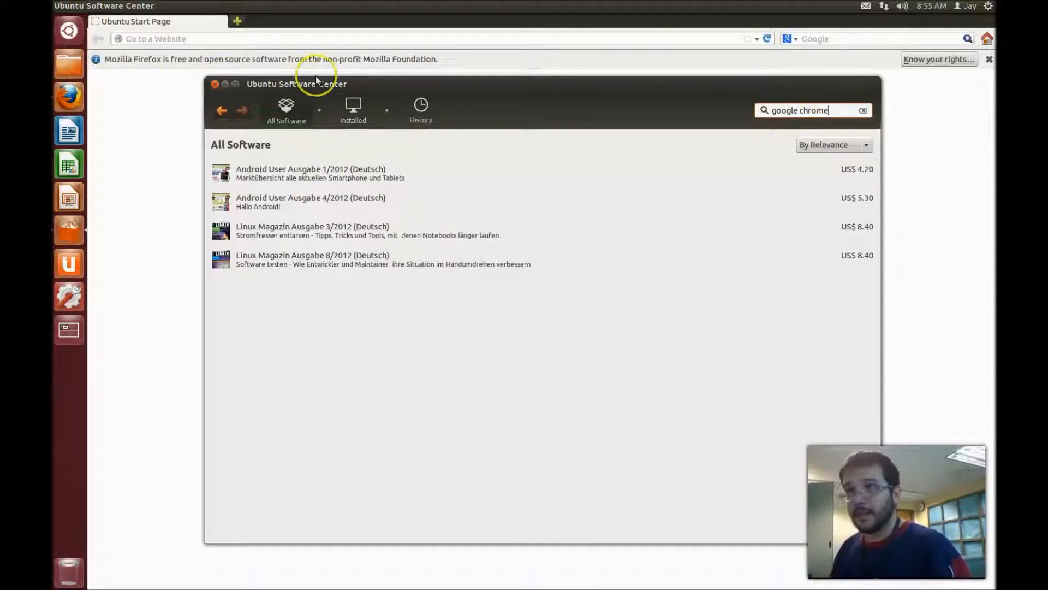
left_click(214, 84)
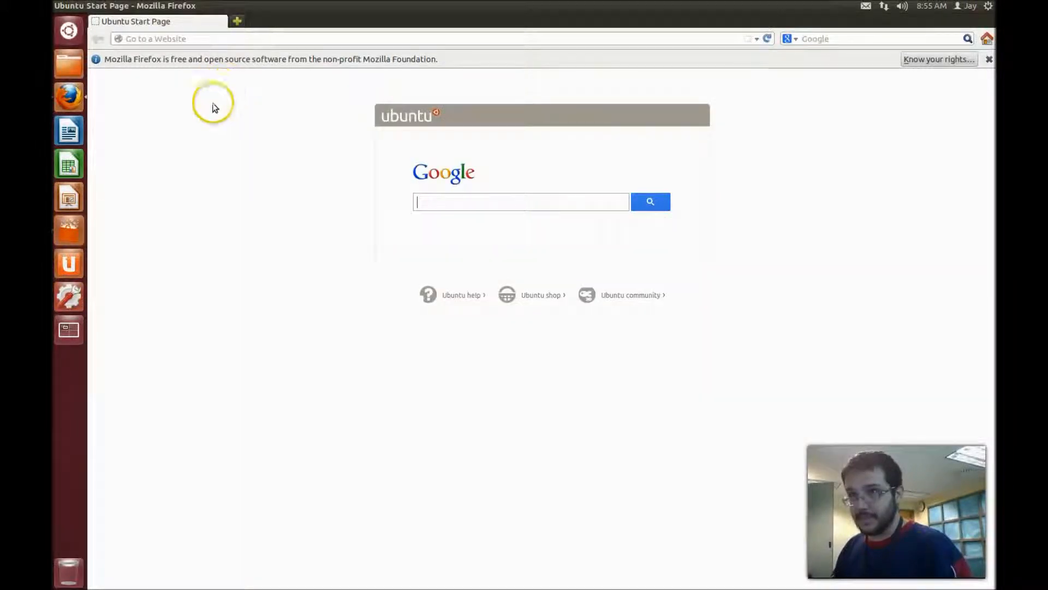
- Load chrome.google.com in Firefox and start the Chrome download, with the 32 bit .deb package selected
left_click(255, 40)
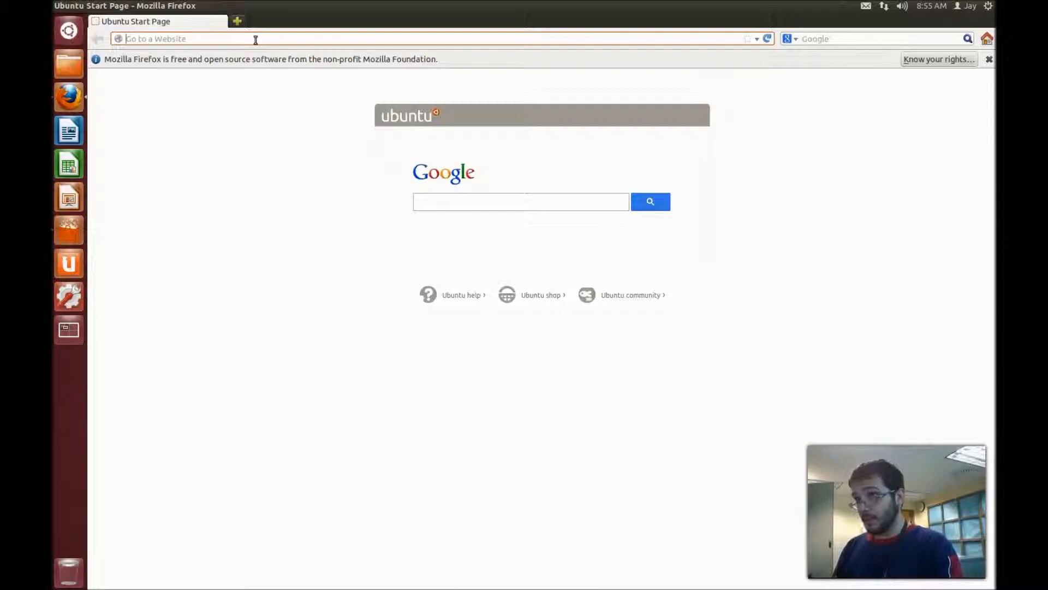
type("go")
key("BackSpace")
key("BackSpace")
type("chrome.google.com")
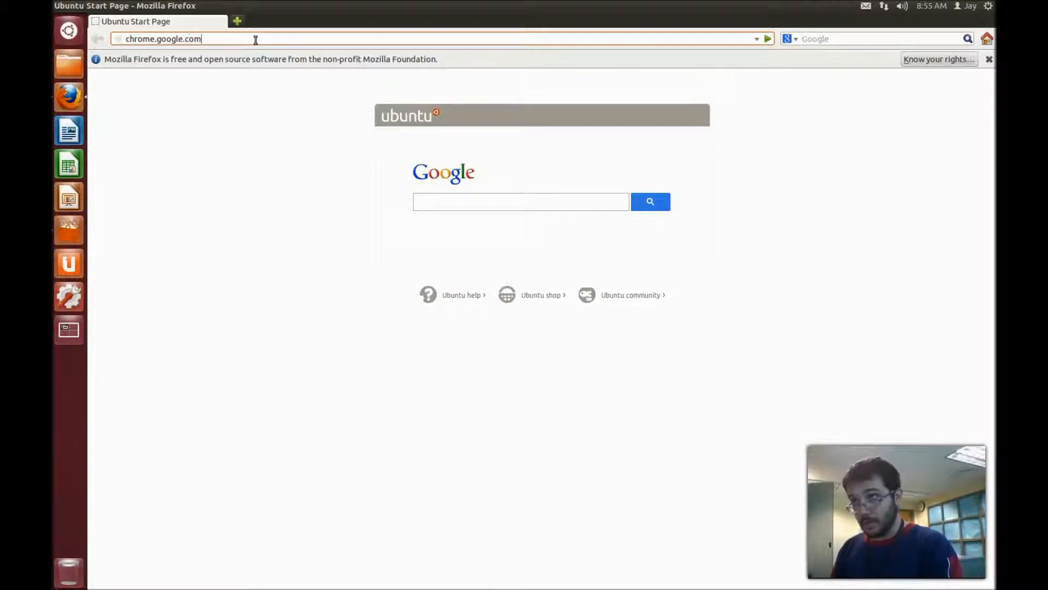
key("Return")
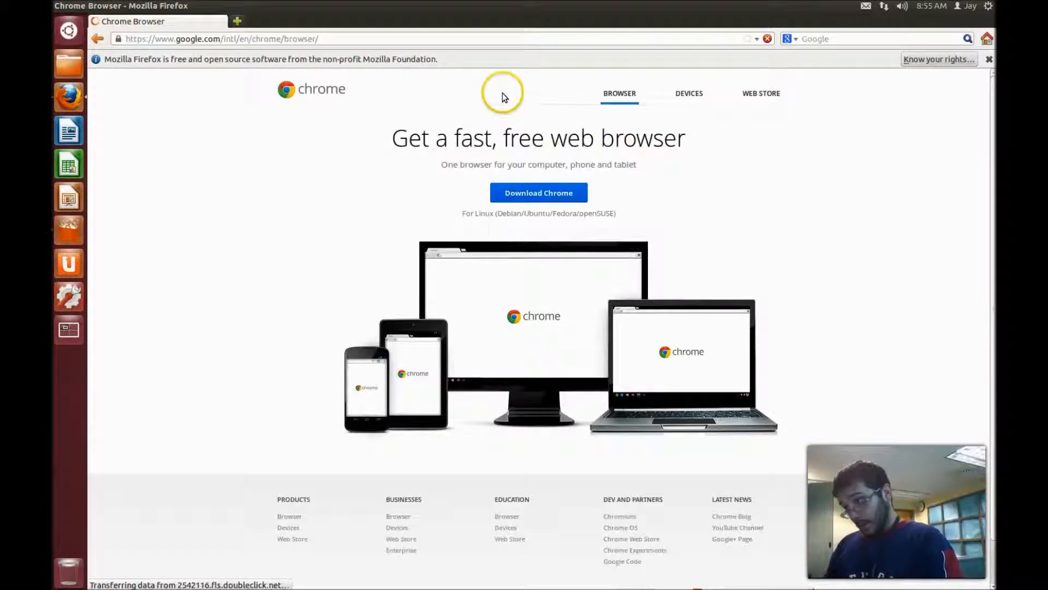
left_click(522, 194)
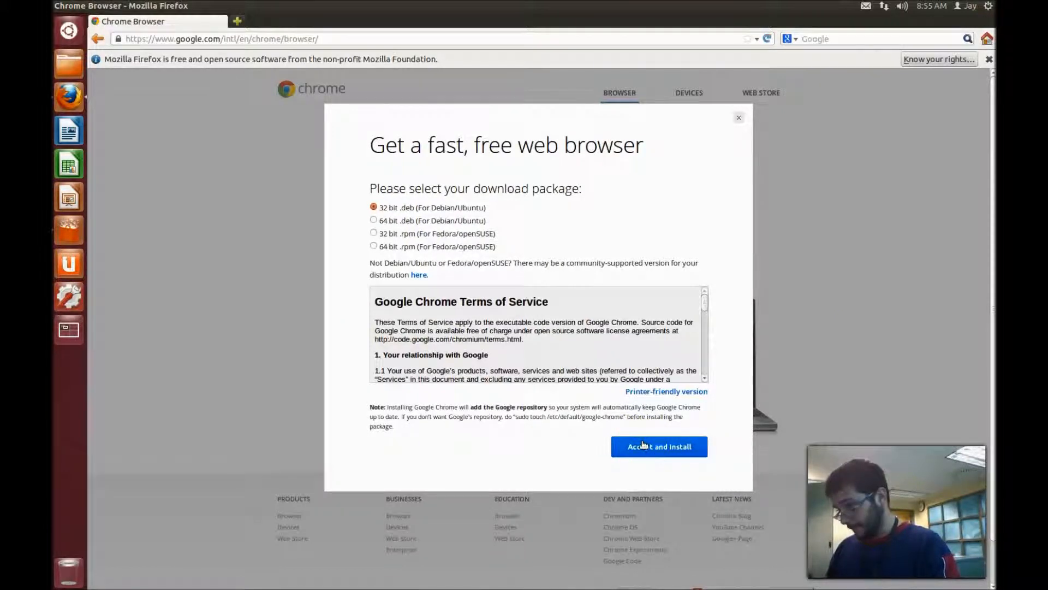
- Accept the terms and auto-save google-chrome-stable_current_i386.deb, then close Downloads and minimize Firefox
left_click(643, 446)
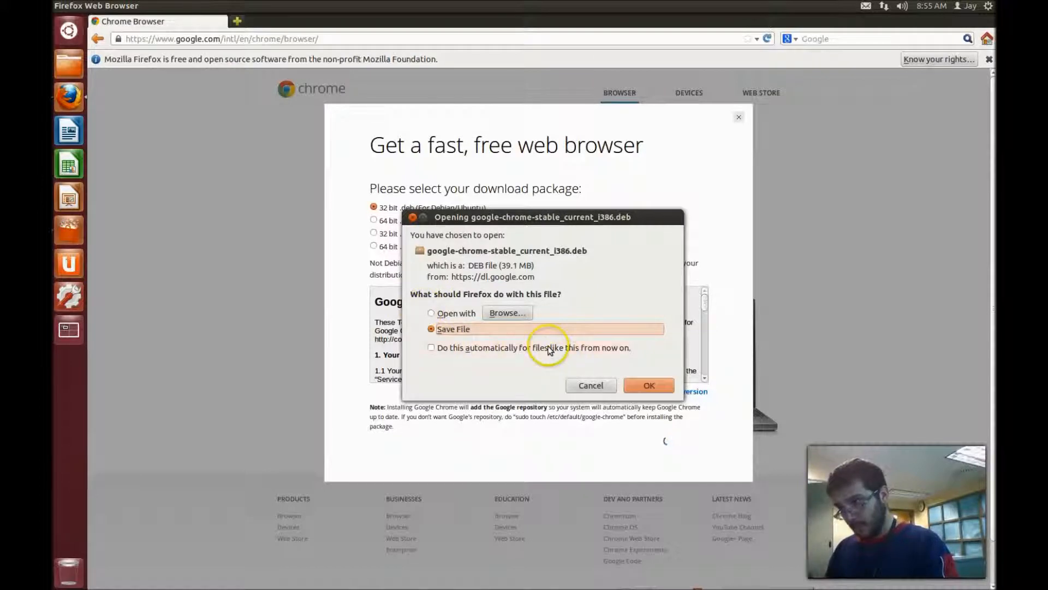
left_click(551, 350)
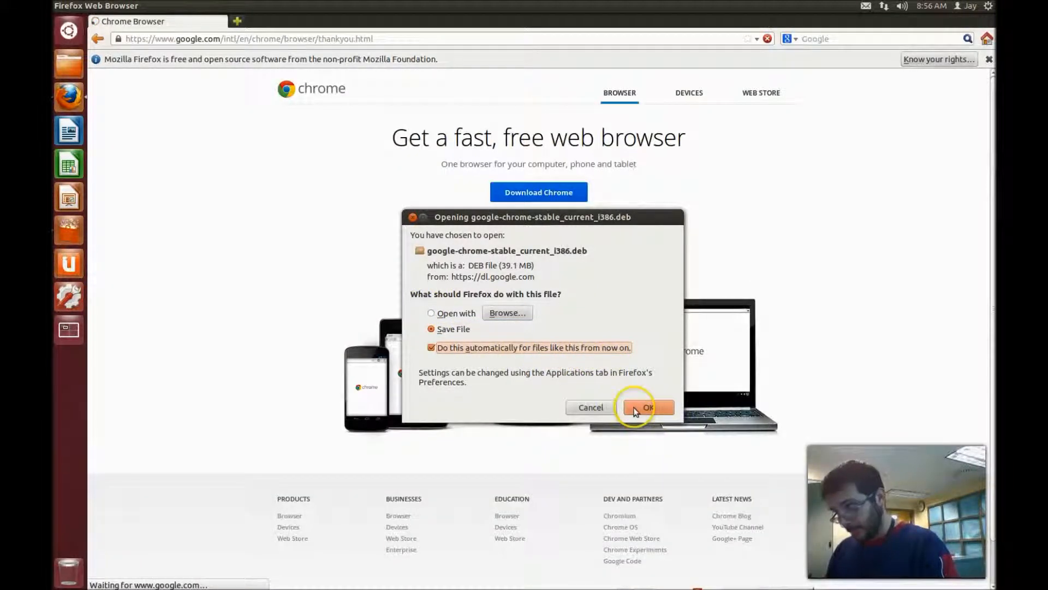
left_click(639, 410)
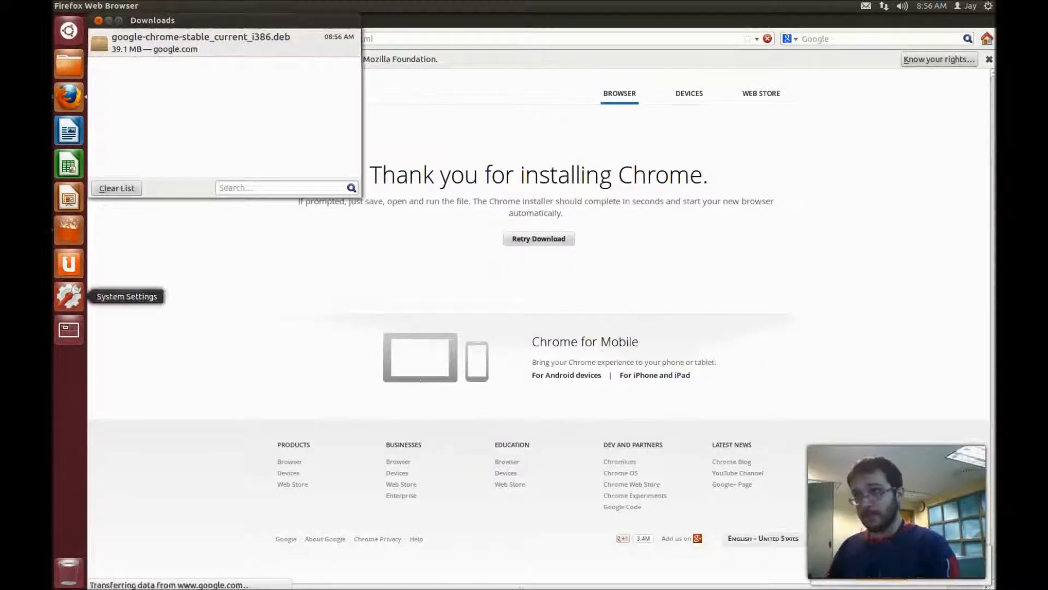
left_click(99, 22)
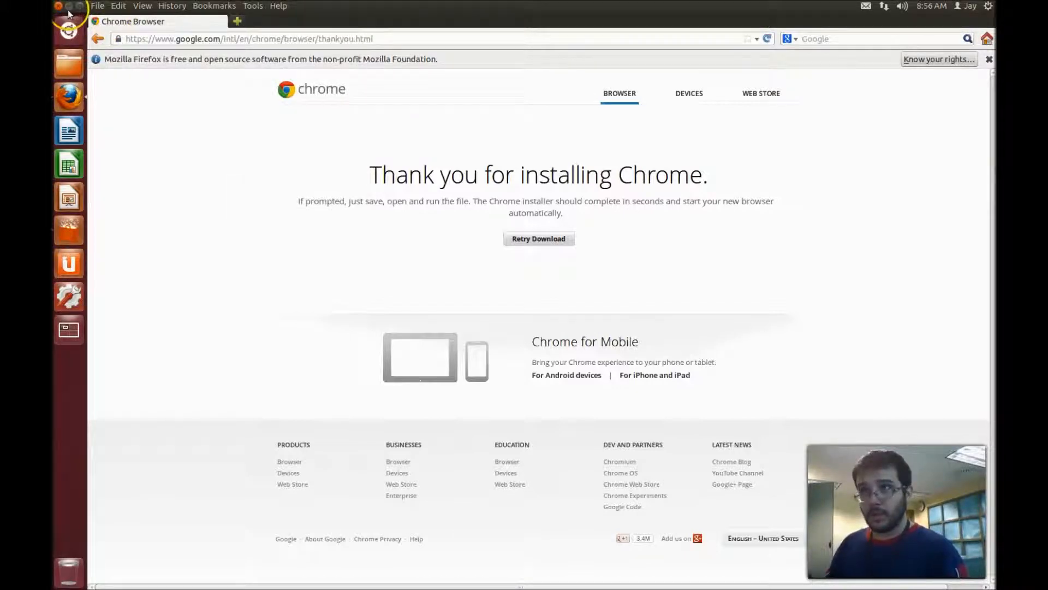
left_click(69, 7)
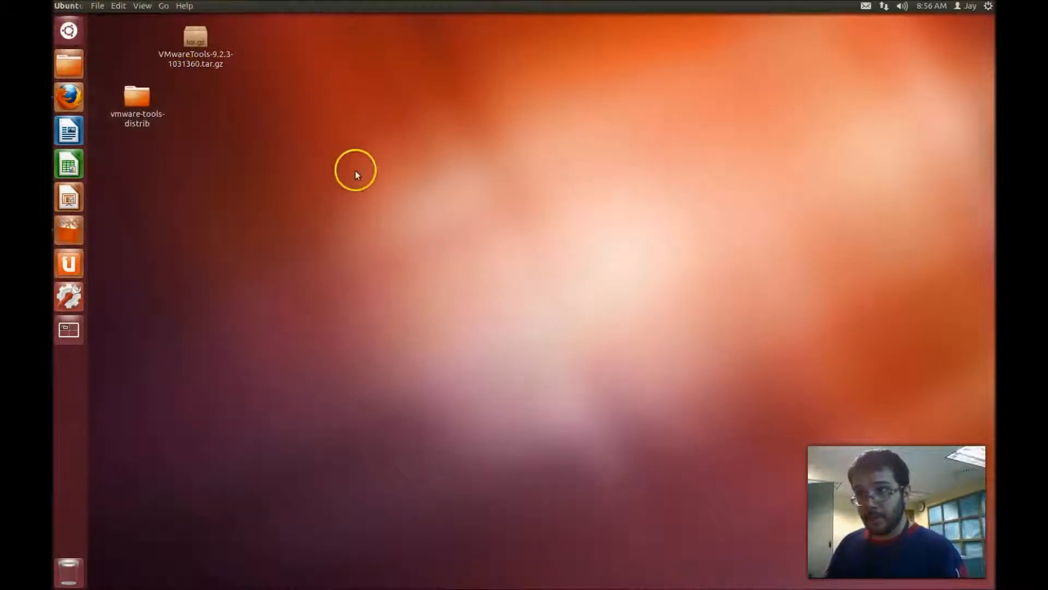
- Open the Home folder maximized, enter Downloads and select google-chrome-stable_current_i386.deb
left_click(72, 69)
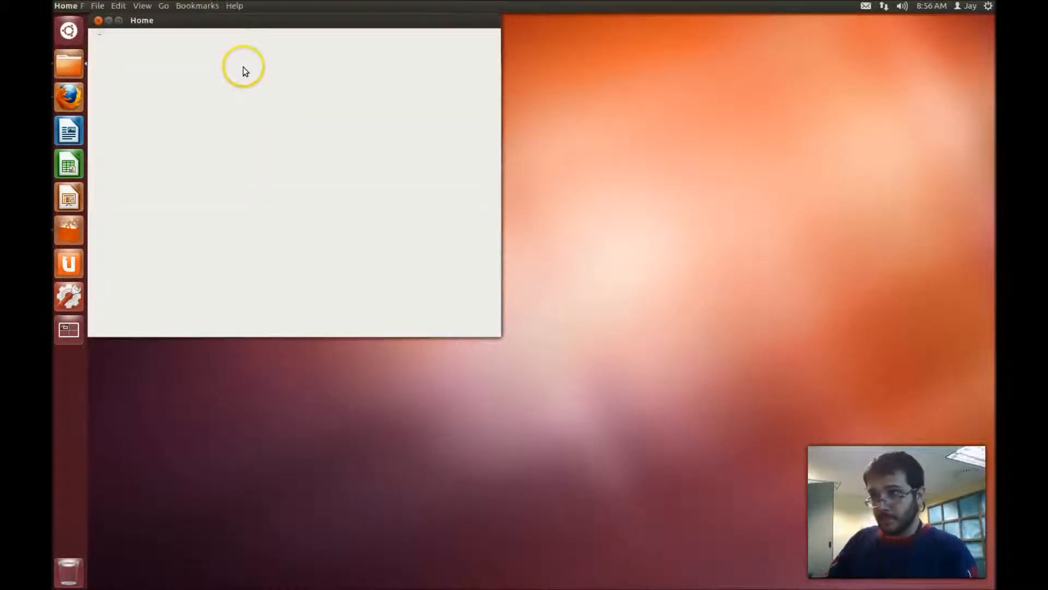
double_click(294, 21)
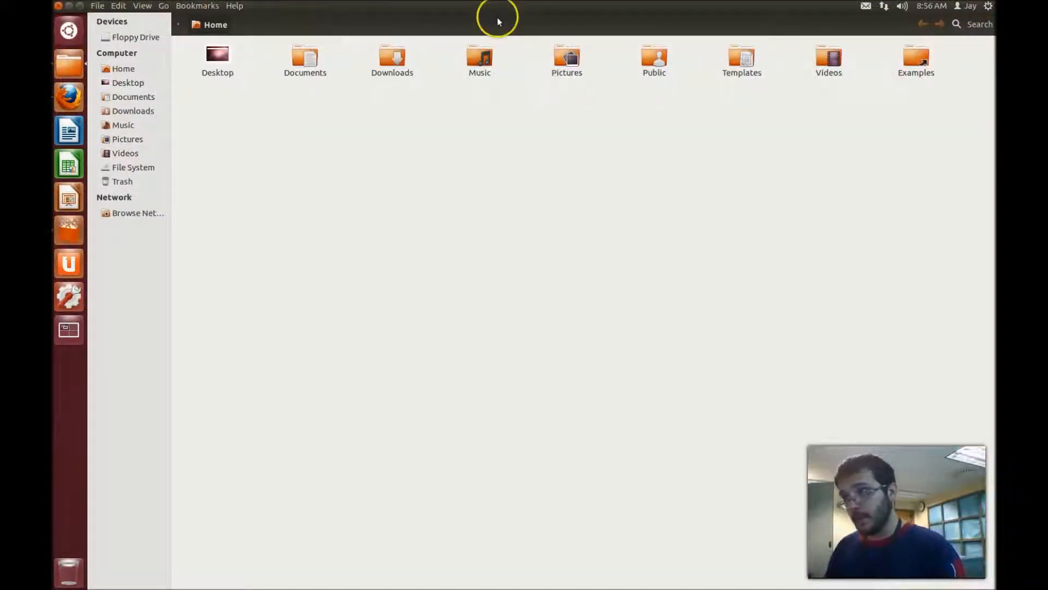
double_click(386, 63)
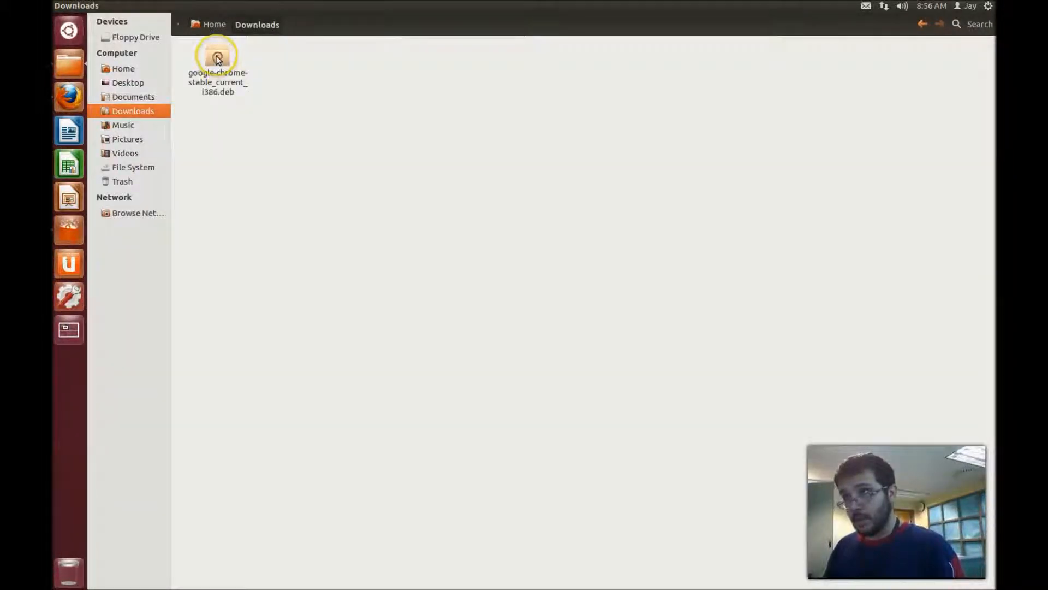
left_click(216, 55)
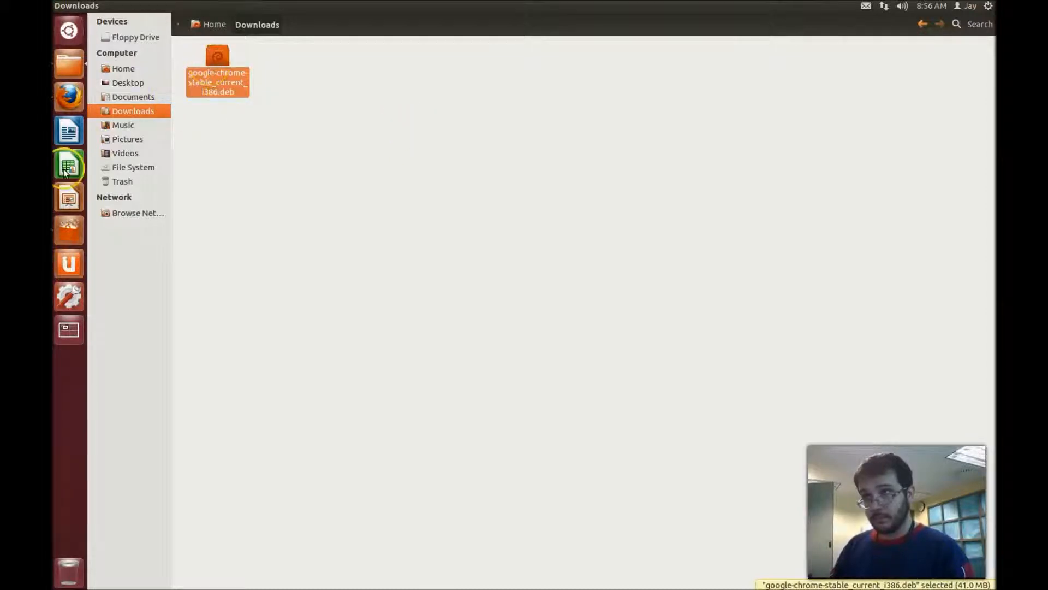
- Close Ubuntu Software Center and try dragging the Chrome .deb onto its launcher
left_click(68, 225)
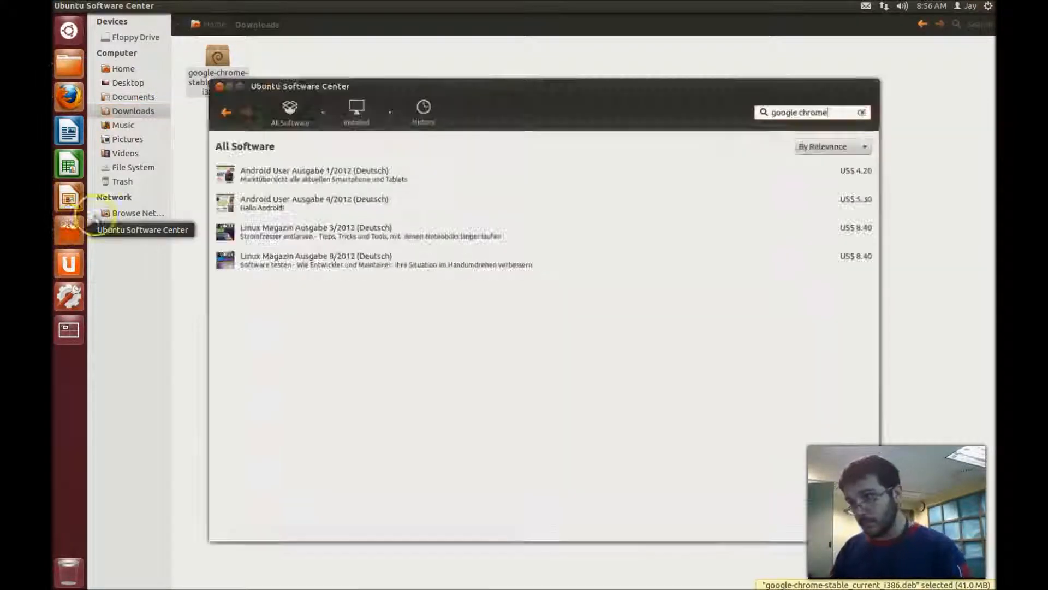
left_click(214, 84)
left_click_drag(234, 89, 75, 232)
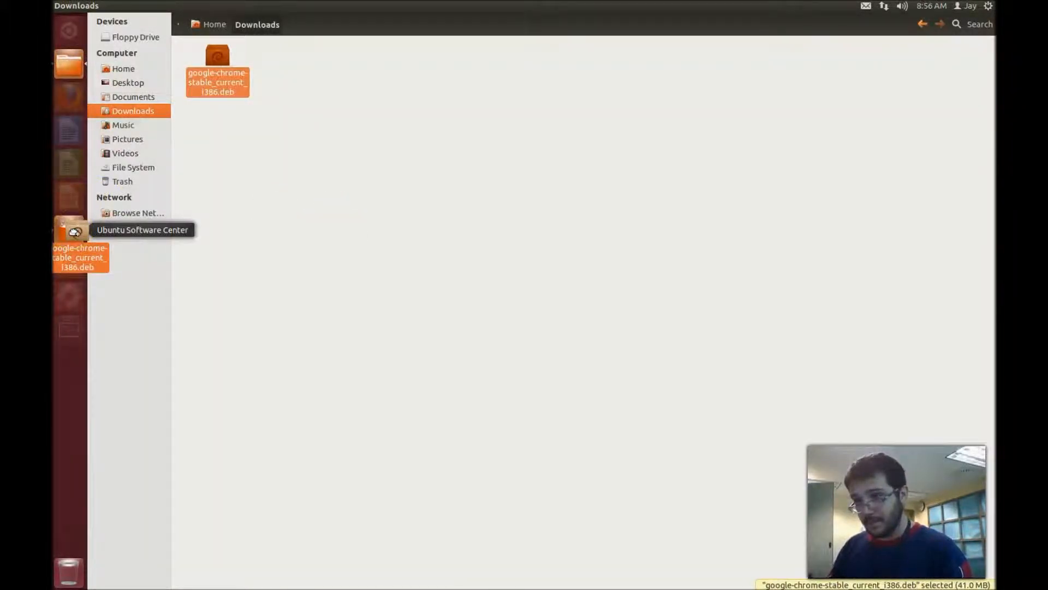
left_click_drag(75, 233, 75, 232)
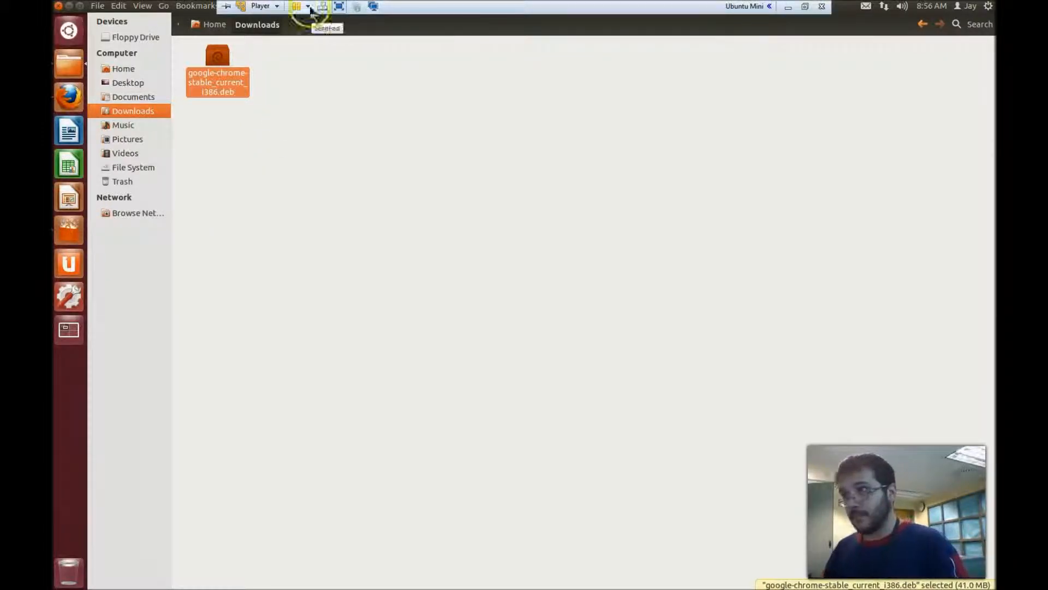
left_click(259, 46)
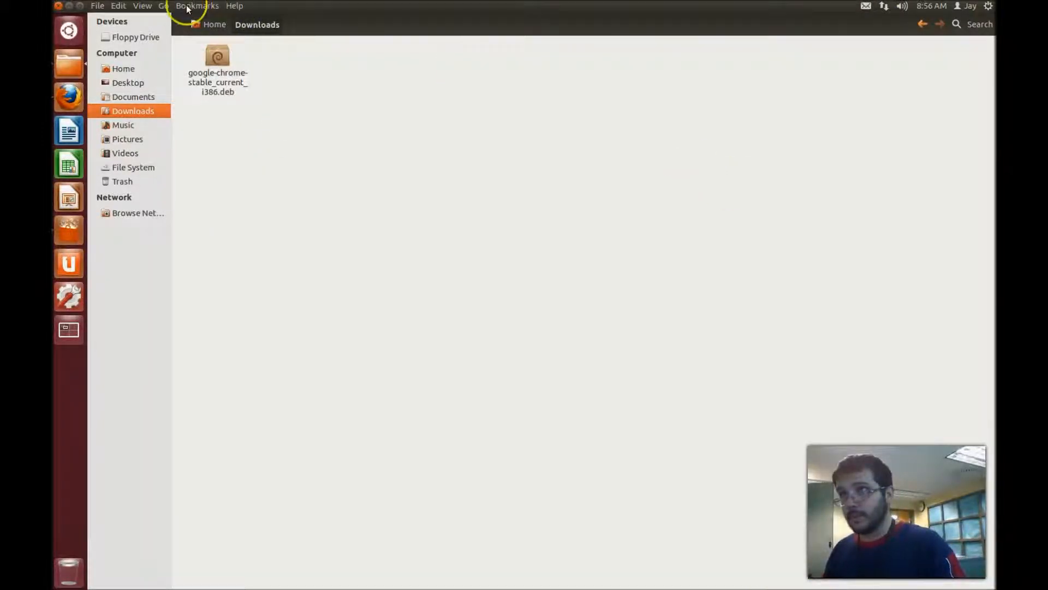
- Snap the Downloads window to the right half of the screen
left_click_drag(994, 130, 578, 152)
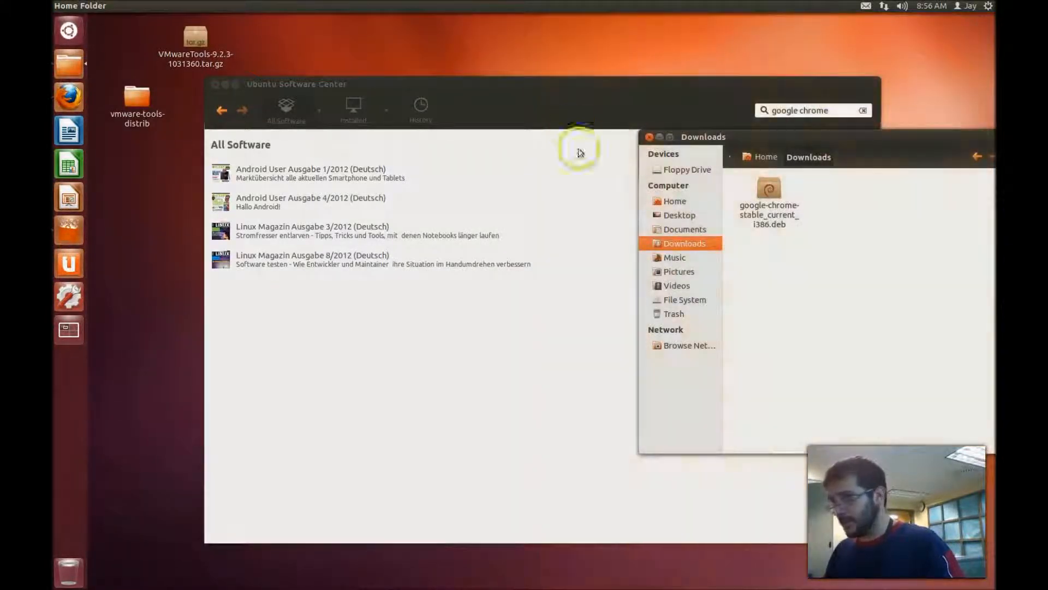
left_click_drag(939, 129, 993, 136)
left_click_drag(994, 135, 994, 135)
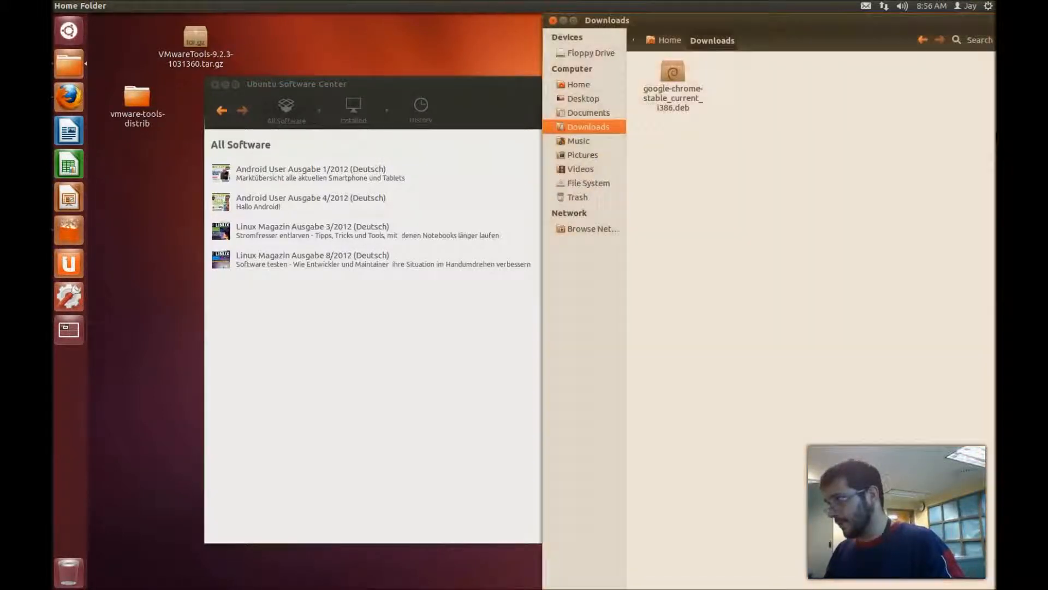
- Open the Chrome .deb with Ubuntu Software Center, close it, and open a new Terminal
left_click_drag(681, 97, 428, 324)
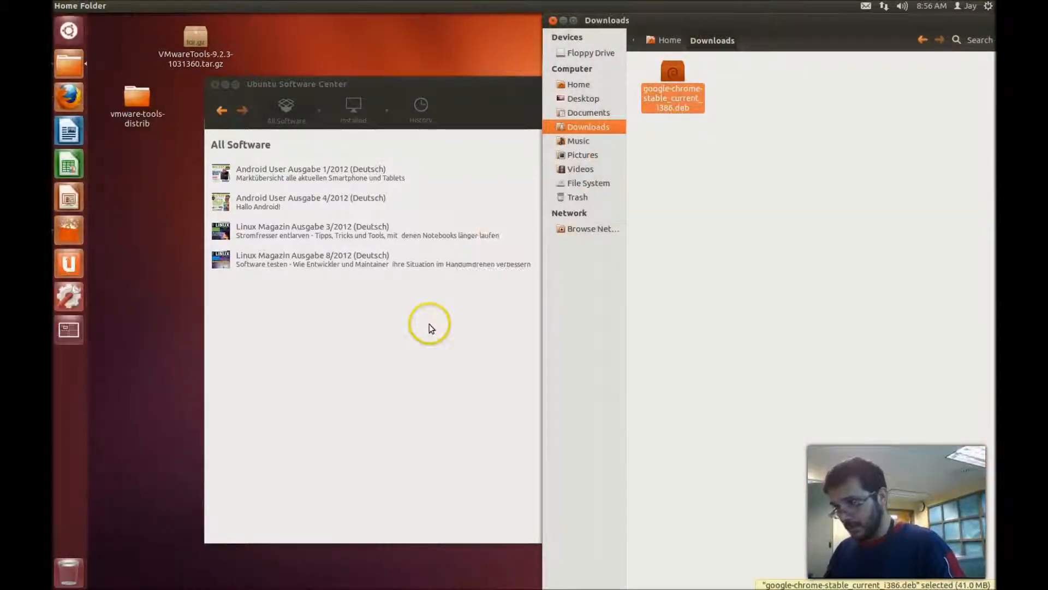
right_click(682, 104)
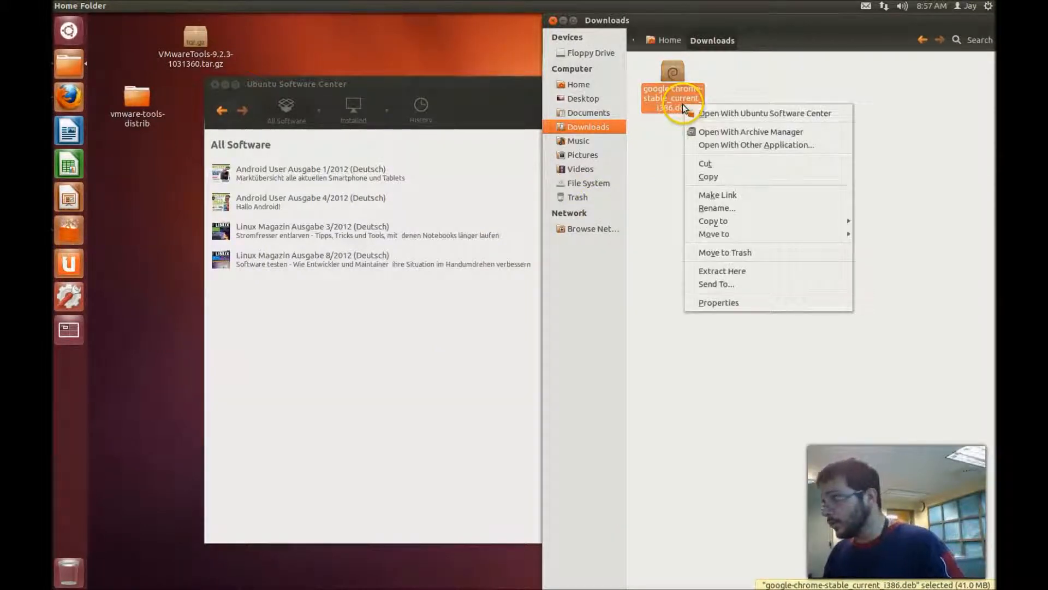
left_click(736, 111)
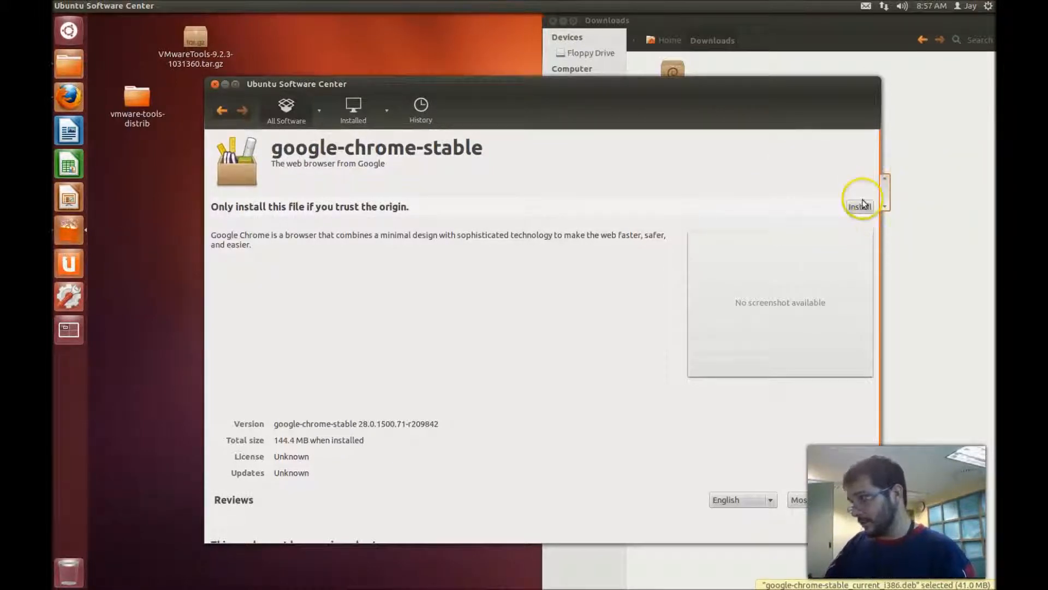
left_click(215, 85)
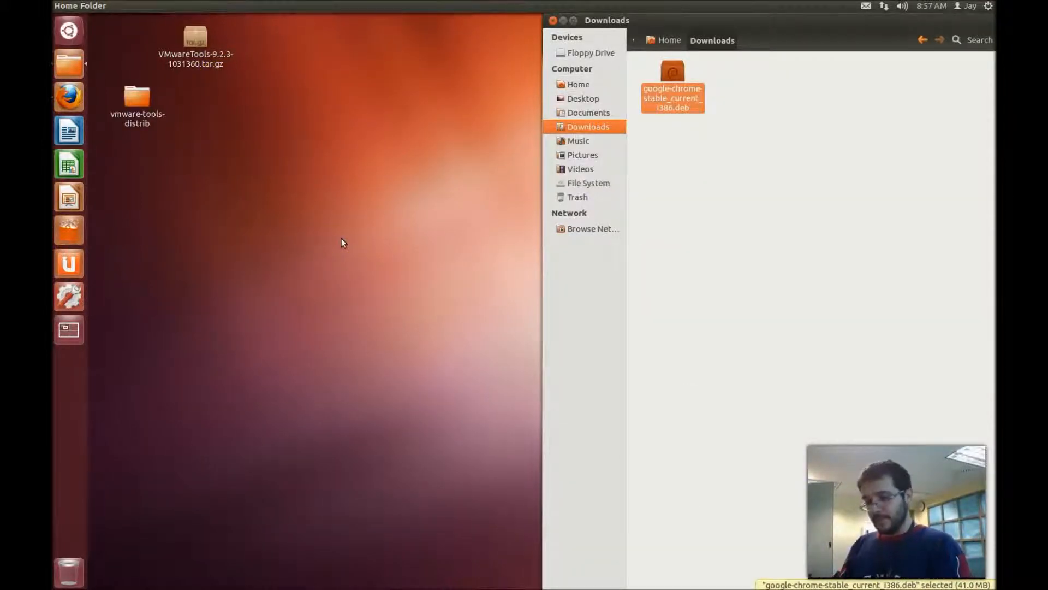
key("ctrl+alt+t")
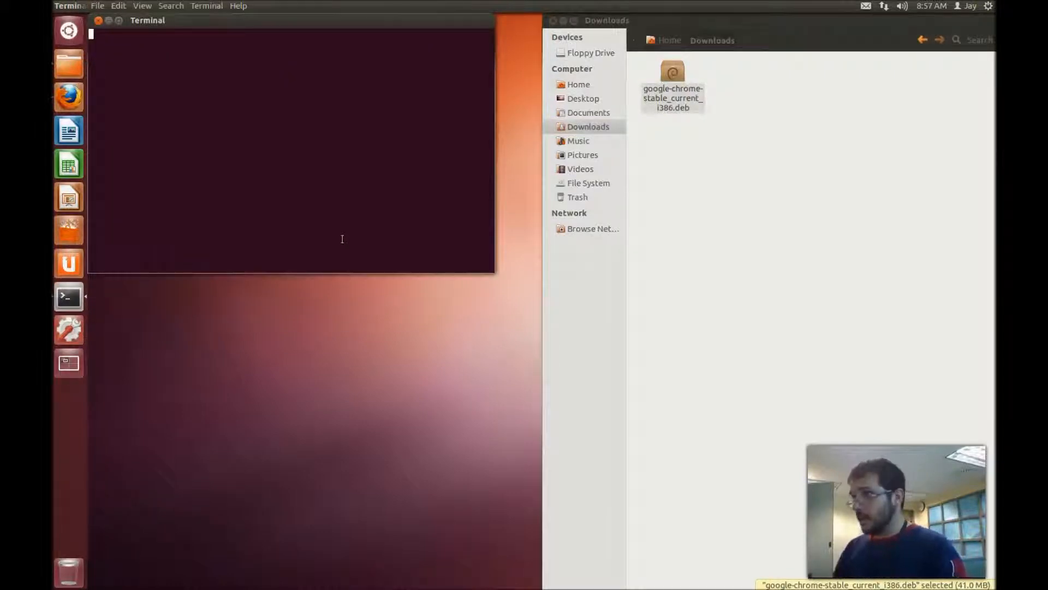
- Snap the terminal to the left half and run 'sudo apt-get install gdebi-core gdebi'
left_click(288, 90)
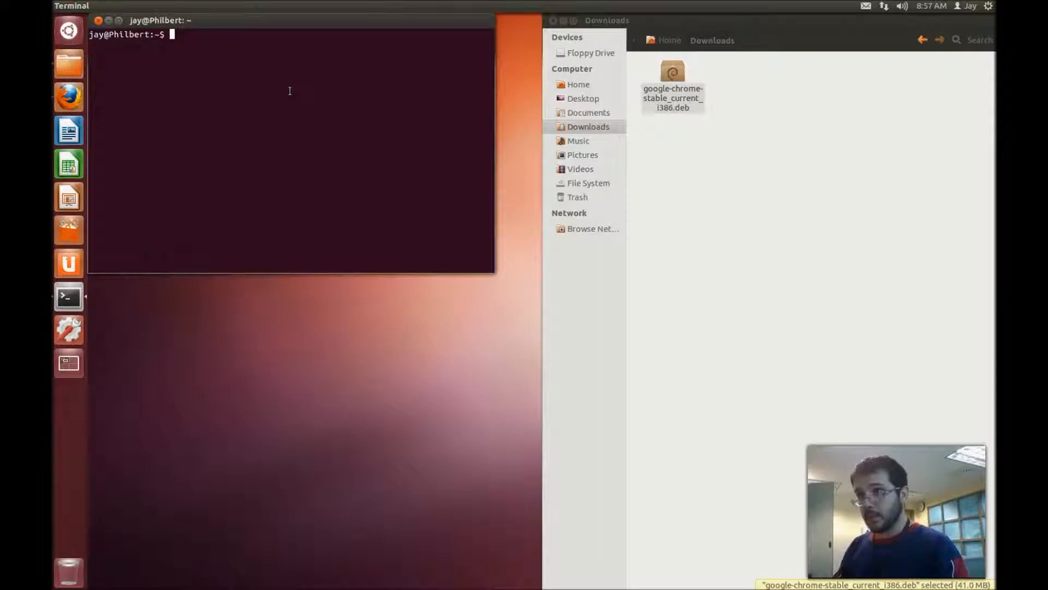
left_click_drag(308, 23, 53, 23)
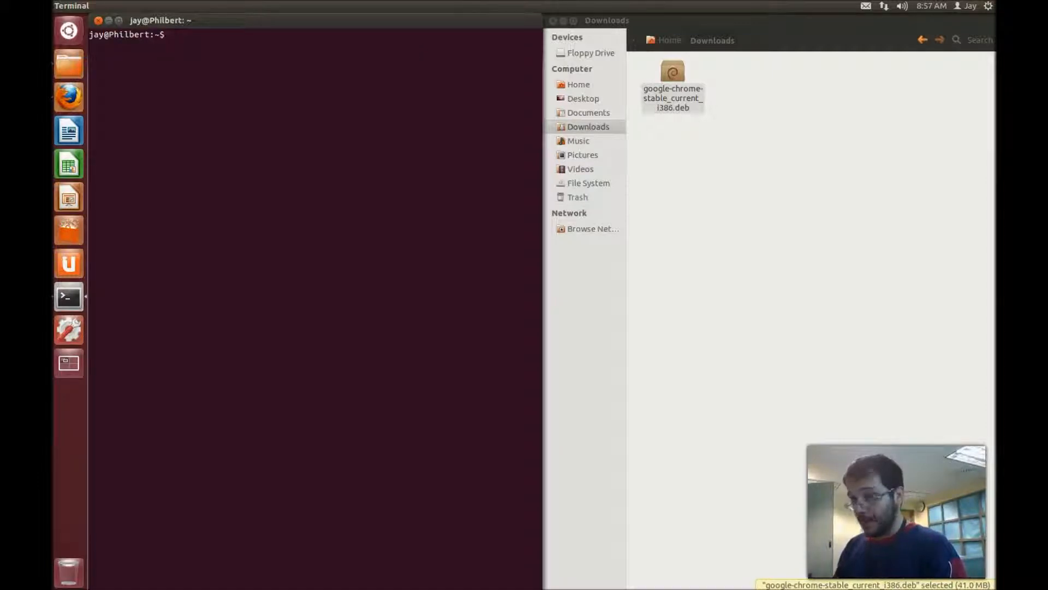
key("BackSpace")
type("sudo apt=-g")
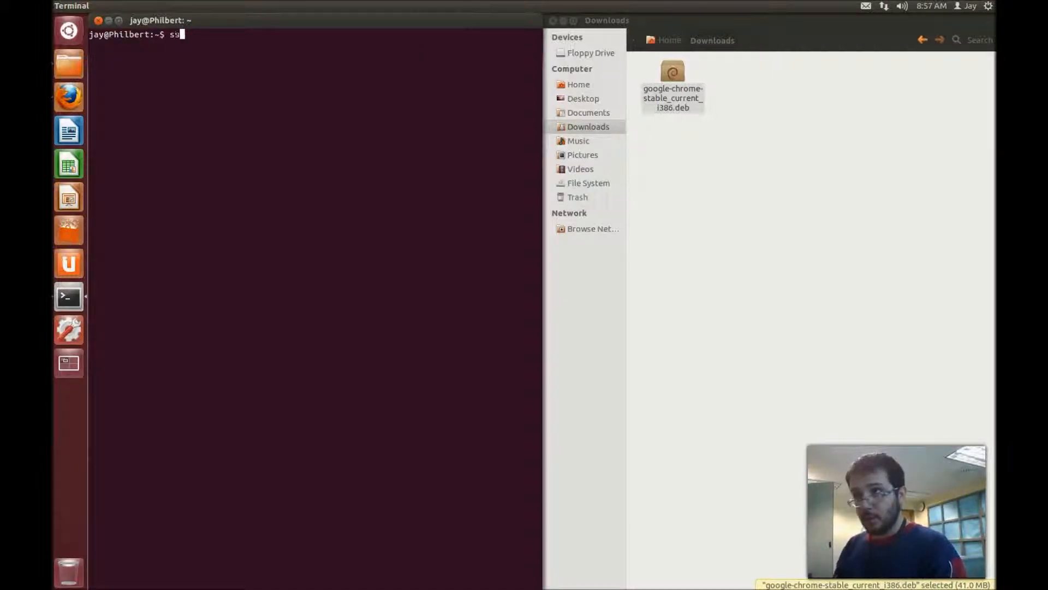
key("BackSpace")
key("BackSpace")
key("BackSpace")
key("BackSpace")
key("BackSpace")
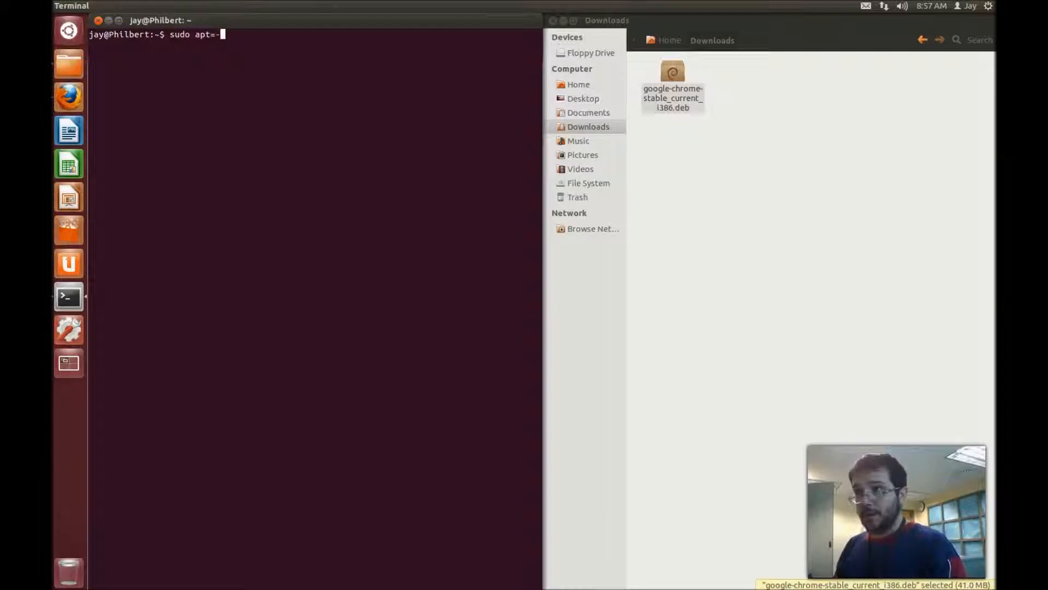
type("pt")
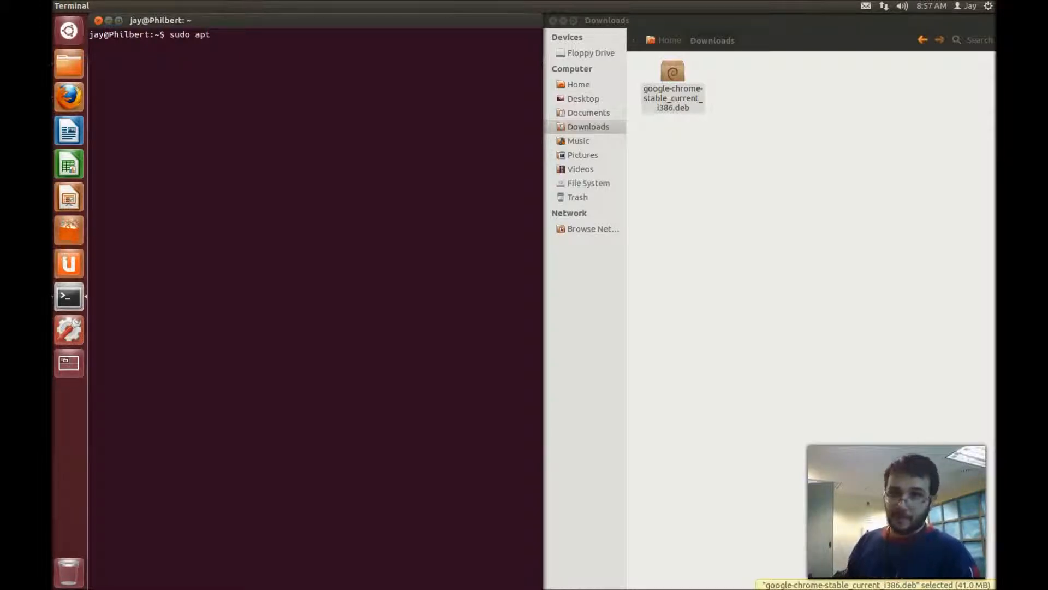
type("-")
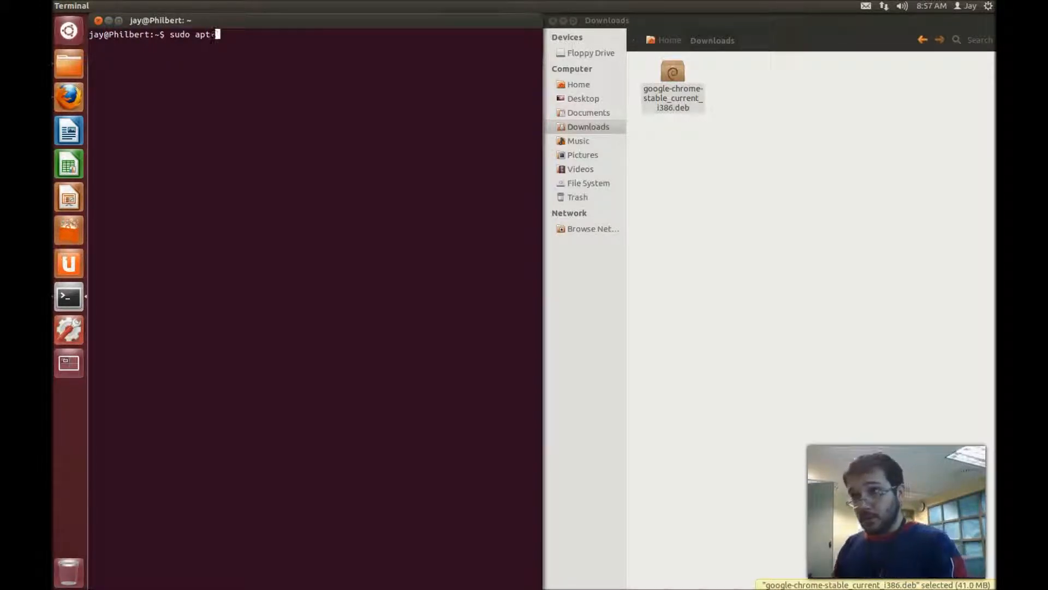
type("get")
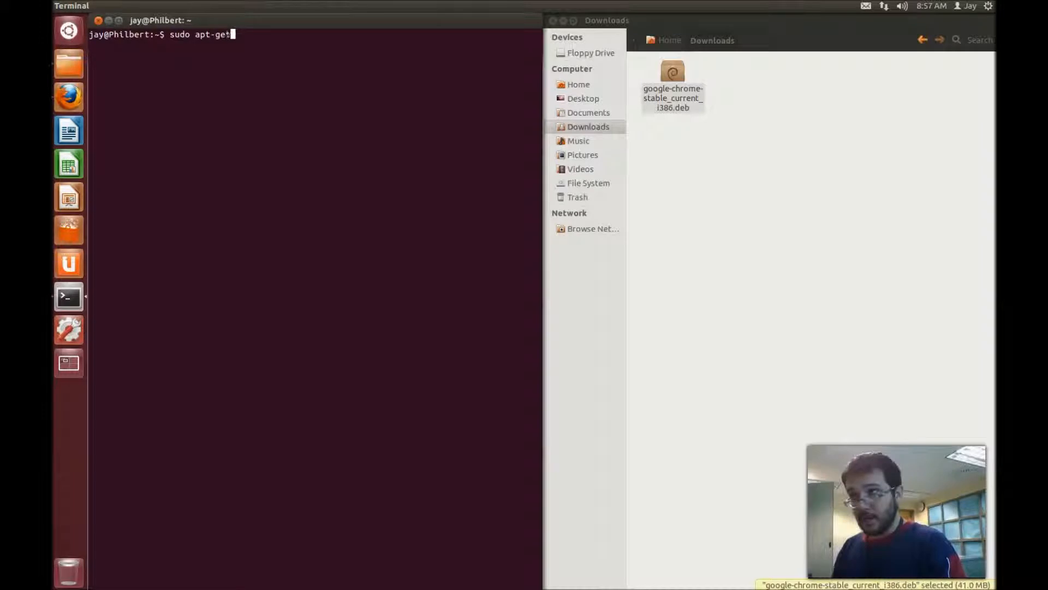
type(" install ")
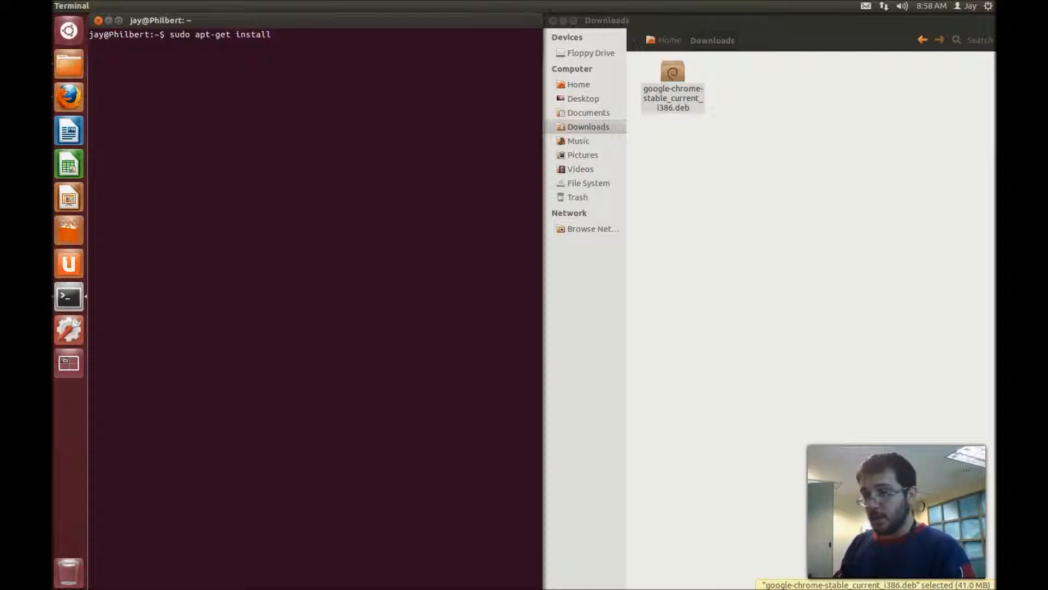
type("gdebi")
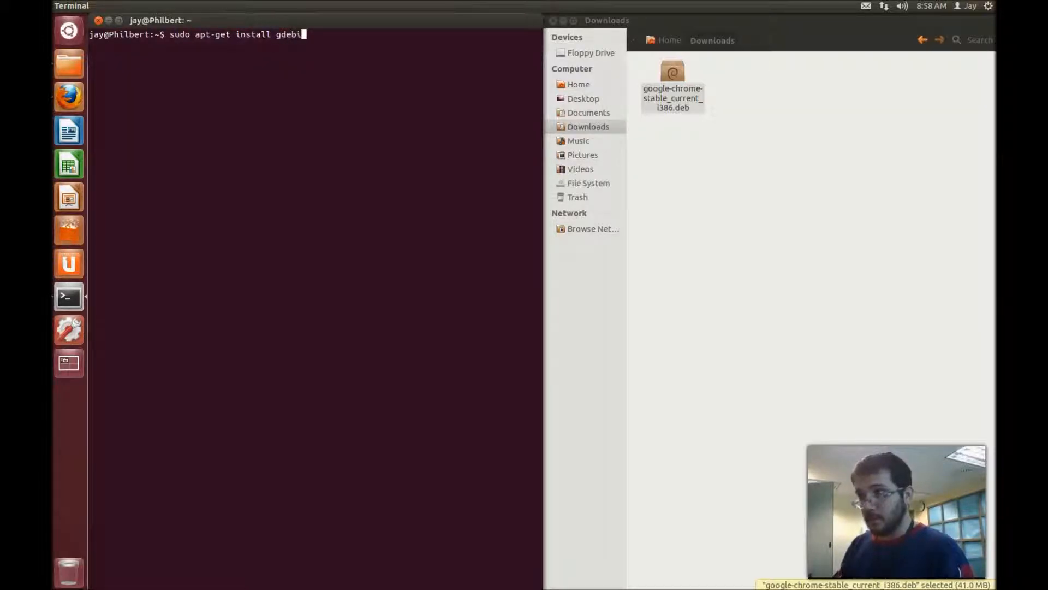
key("Tab")
key("Tab")
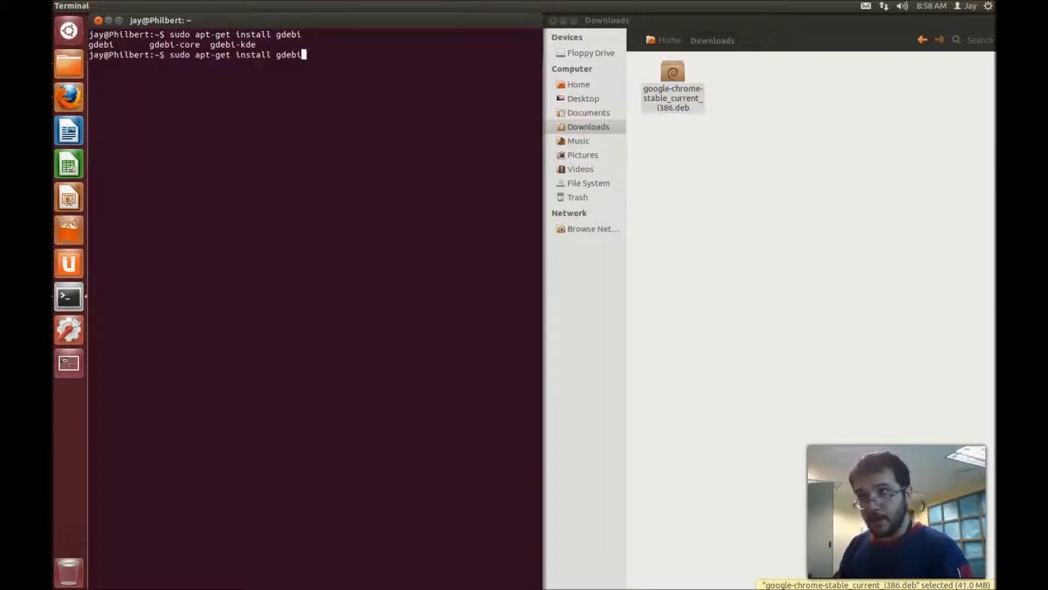
type("-core")
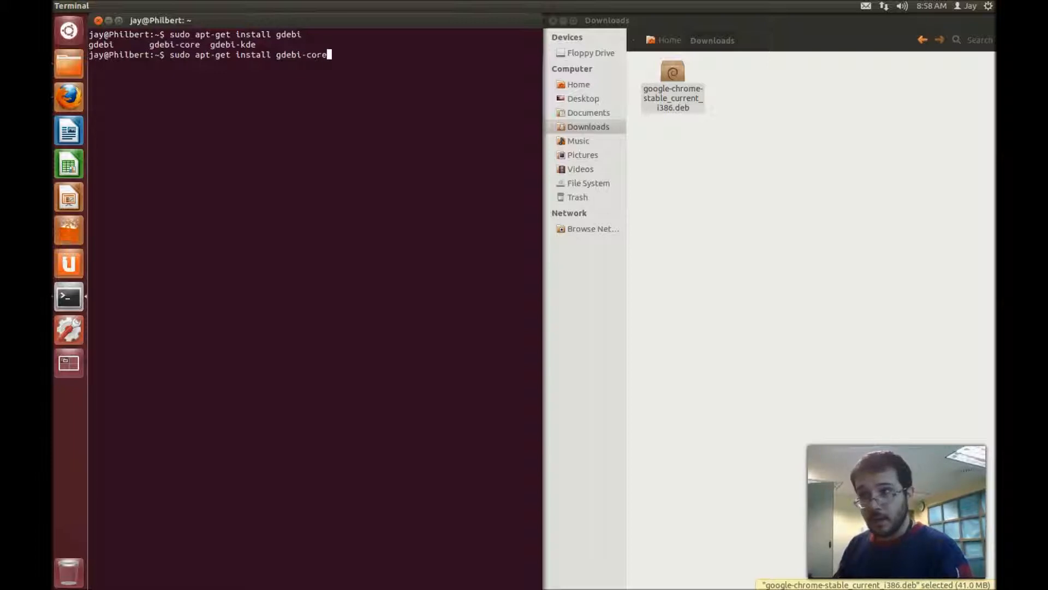
type(" gde")
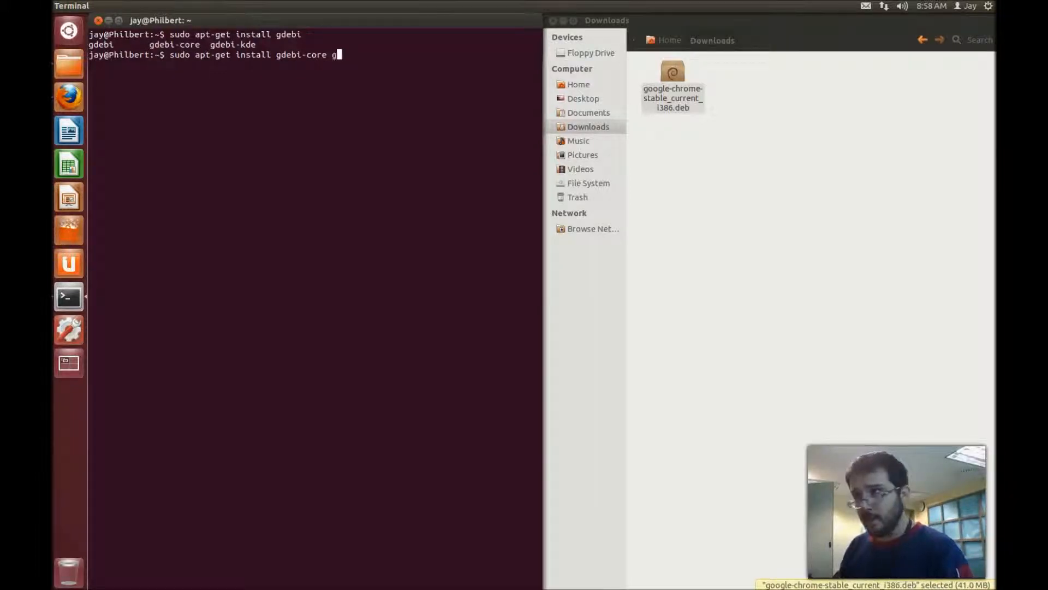
key("BackSpace")
key("BackSpace")
key("BackSpace")
key("BackSpace")
key("BackSpace")
key("BackSpace")
key("BackSpace")
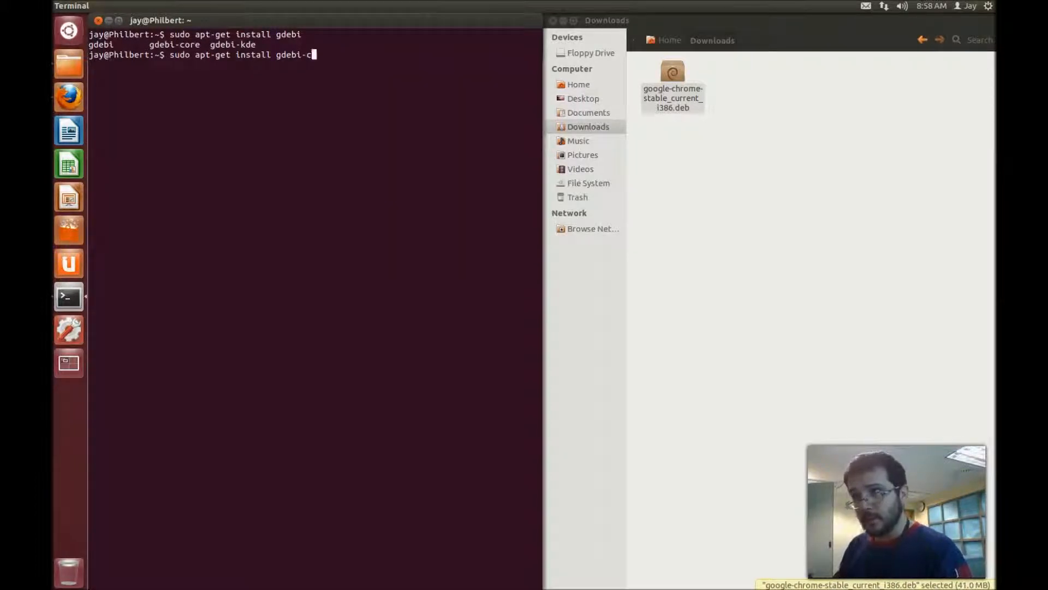
type("ore ")
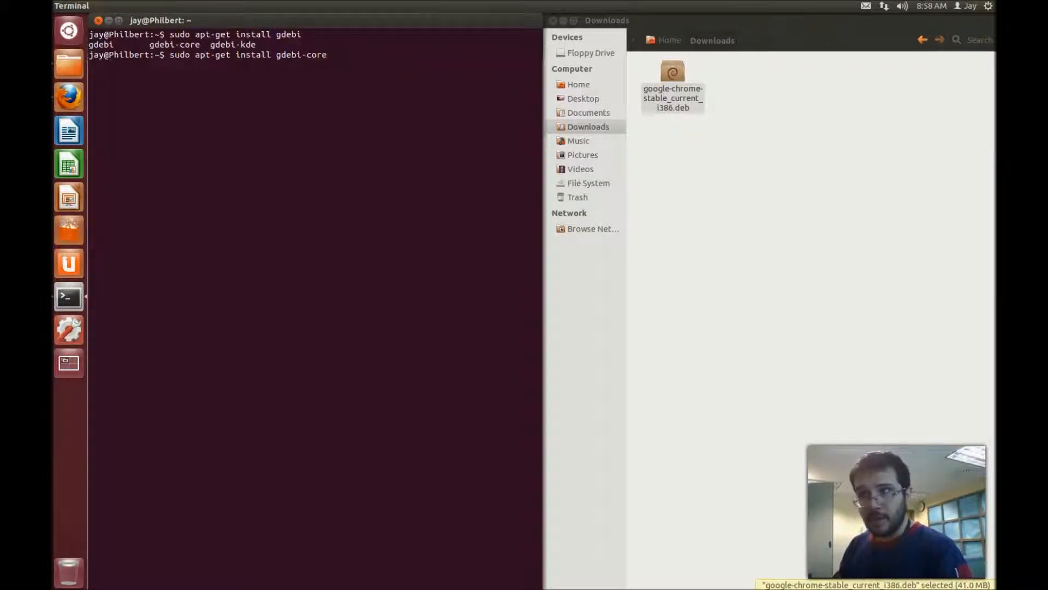
type("gdebi")
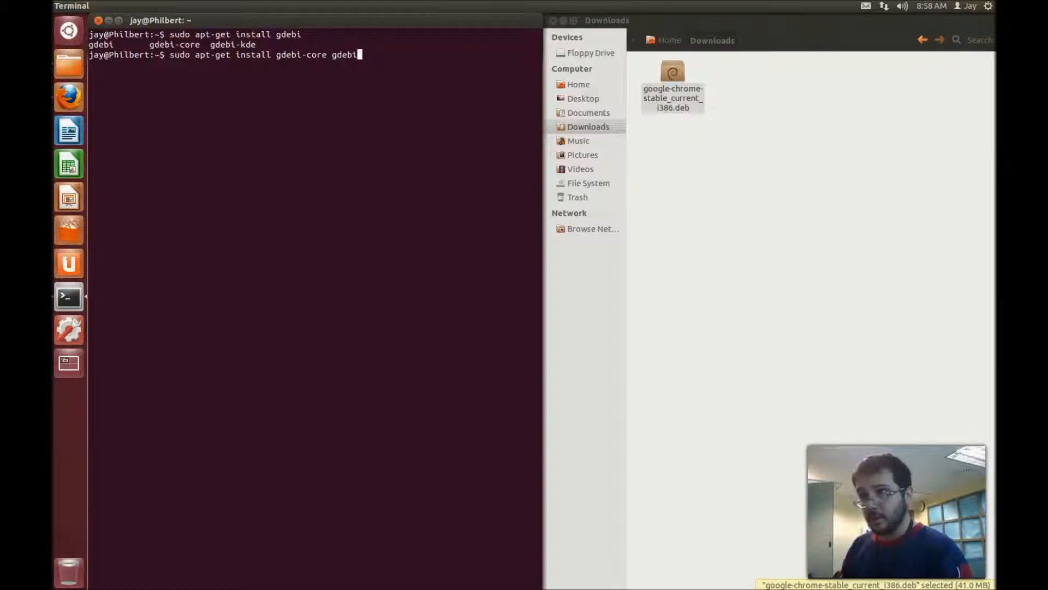
key("Return")
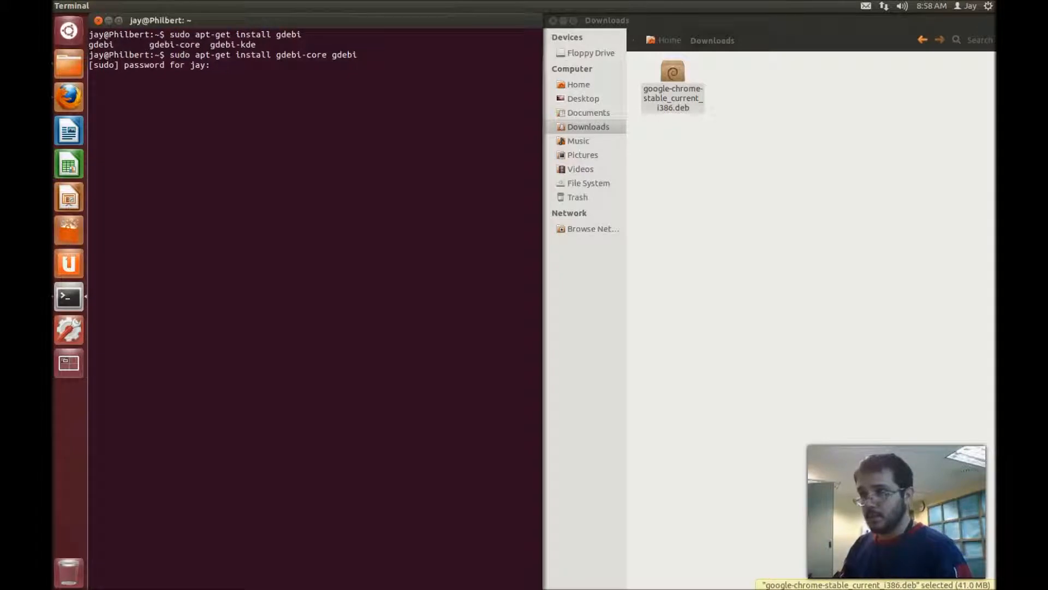
- Submit the sudo password so gdebi-core and gdebi get installed
key("Return")
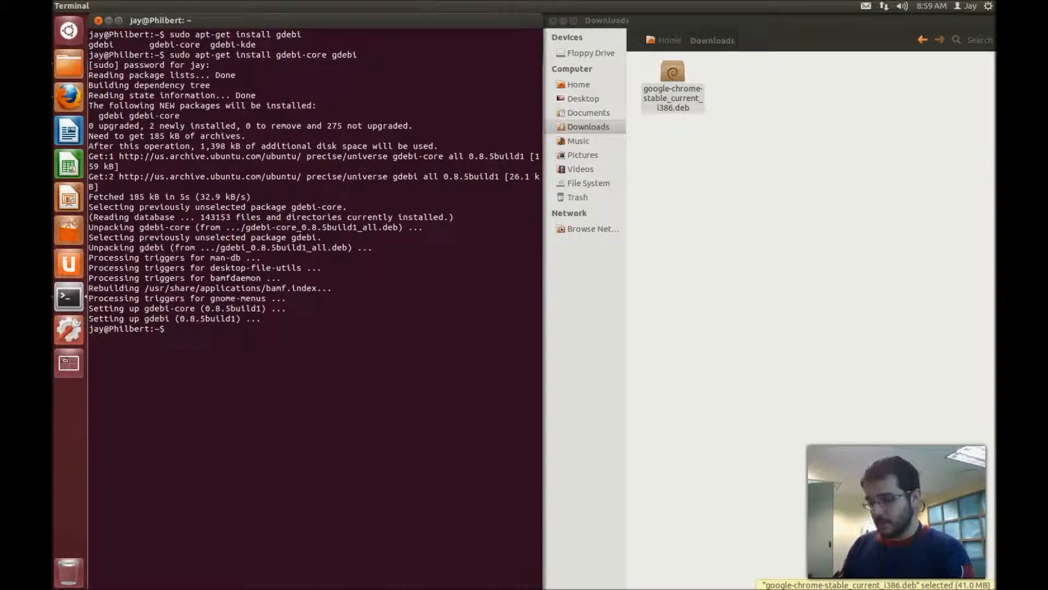
- Run 'sudo apt-get update', then clear the terminal output
type("sudo ap")
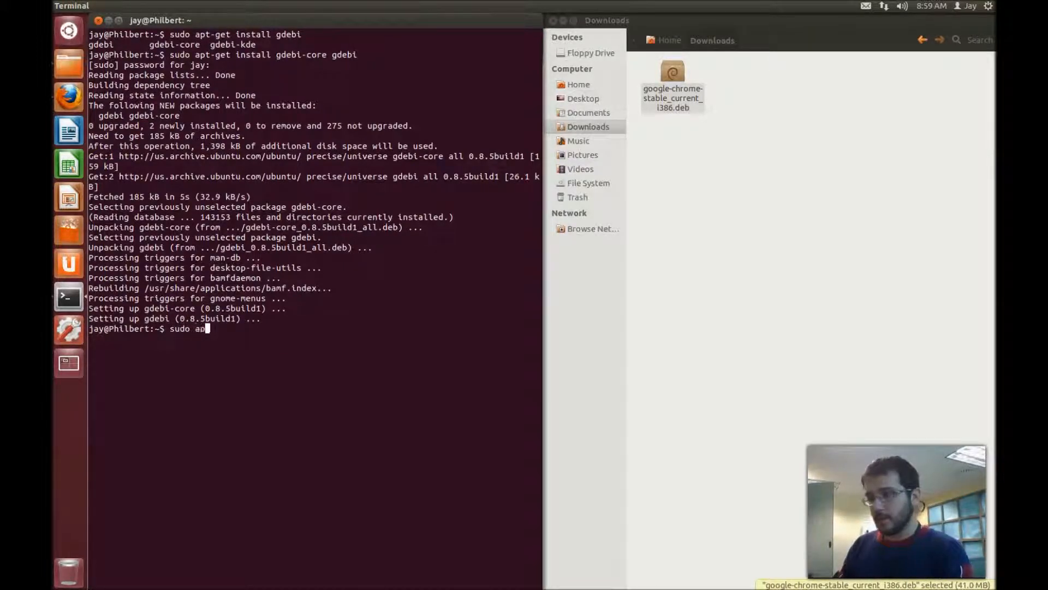
type("t-get update")
key("Return")
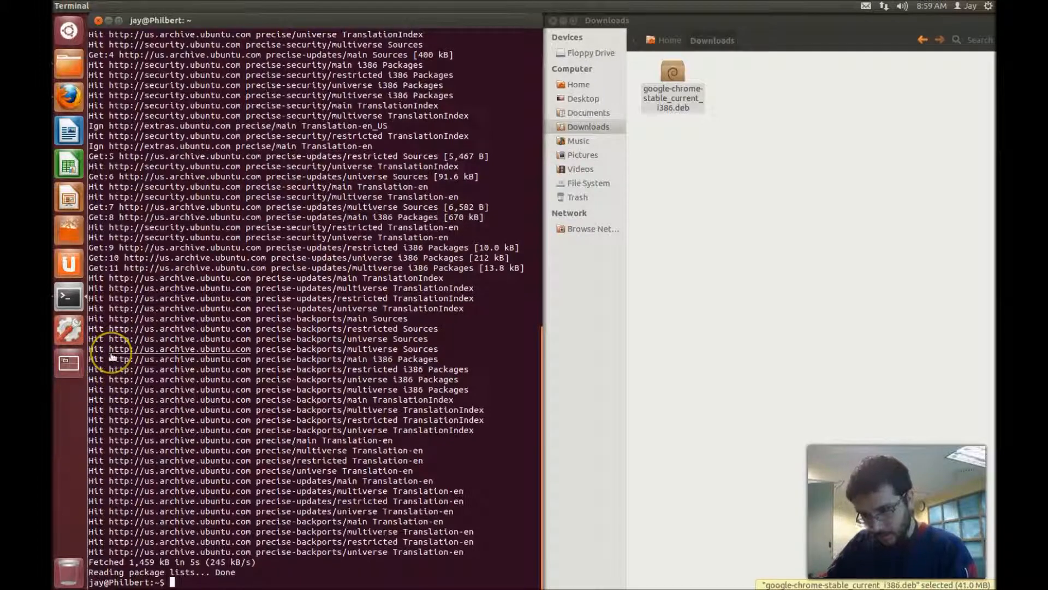
type("clear")
key("Return")
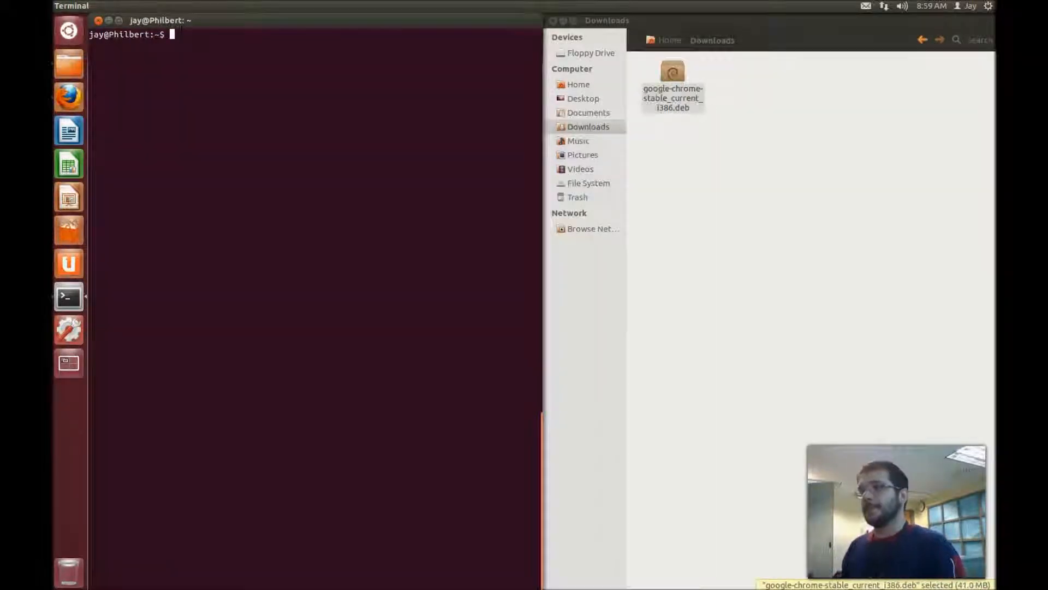
- Switch between workspaces to locate the terminal and the Downloads window
key("ctrl+alt+Right")
key("ctrl+alt+Left")
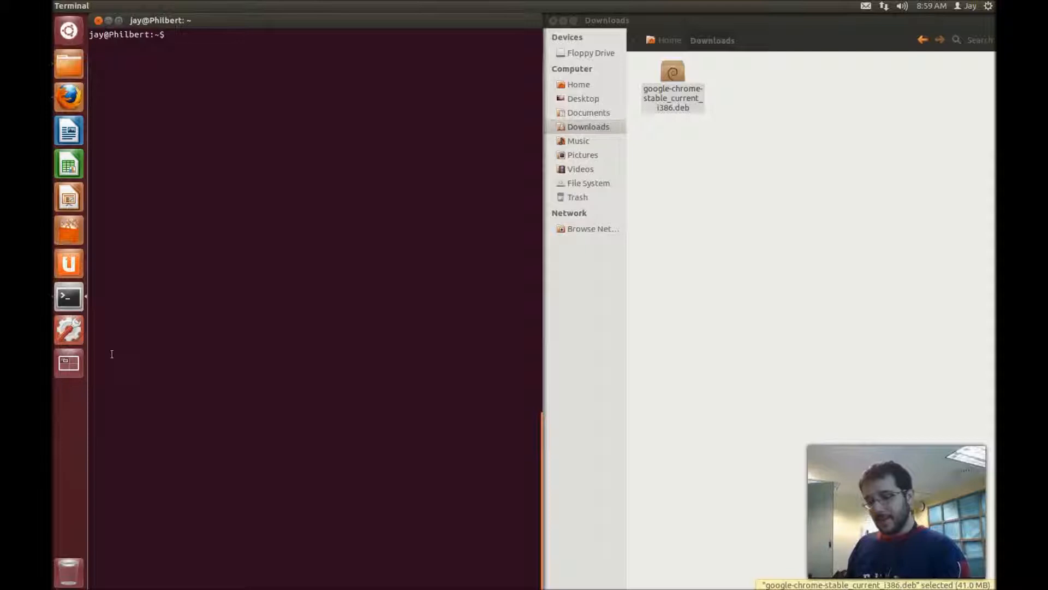
key("ctrl+alt+Right")
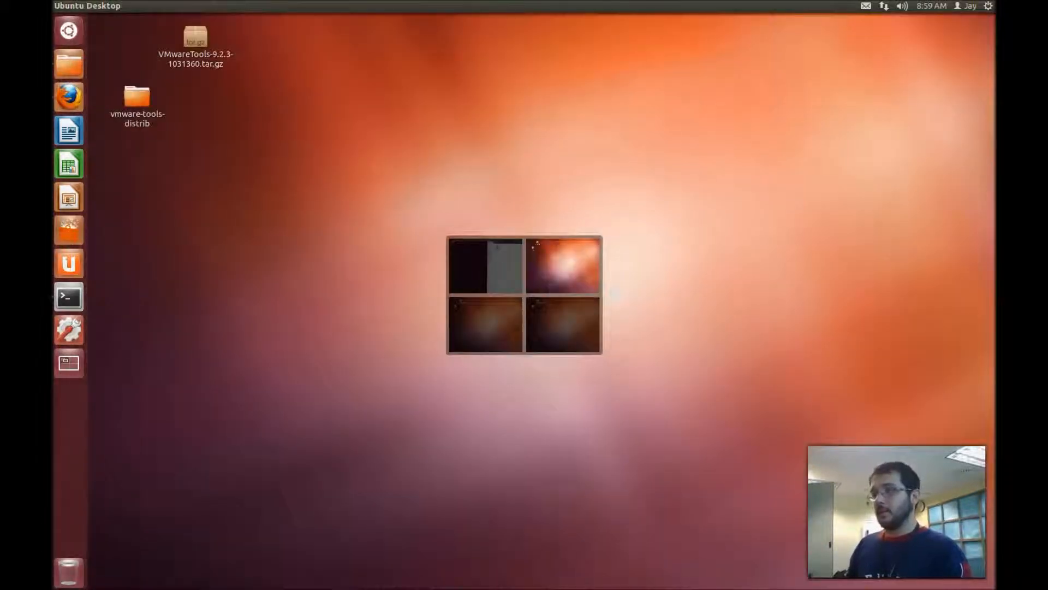
key("ctrl+alt+Down")
key("ctrl+alt+Left")
key("ctrl+alt+Up")
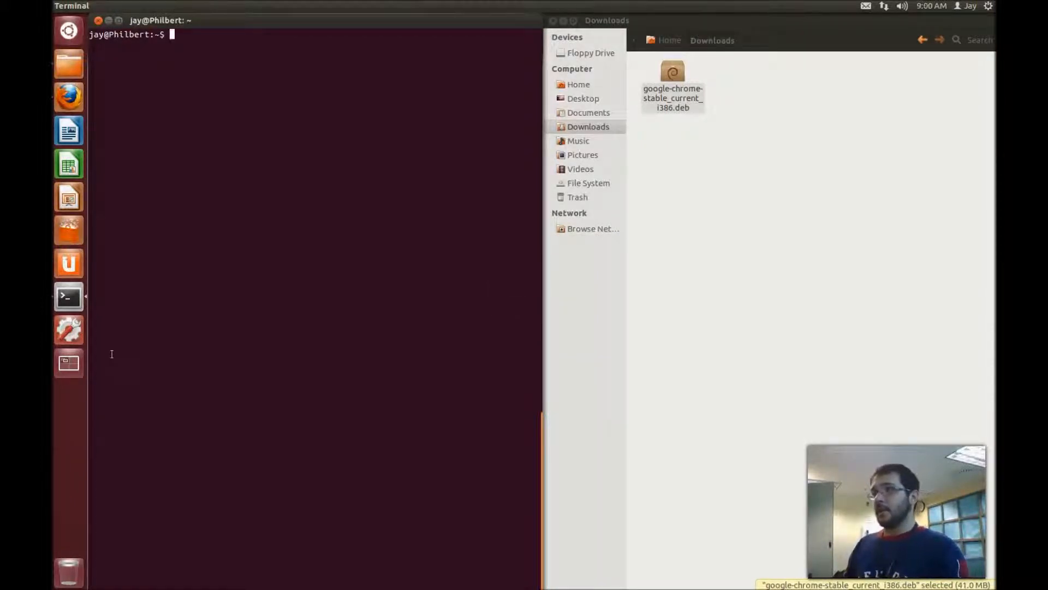
- Carry the terminal with Ctrl+Alt+Shift+arrows into the Downloads window's workspace
key("ctrl+alt+shift+Down")
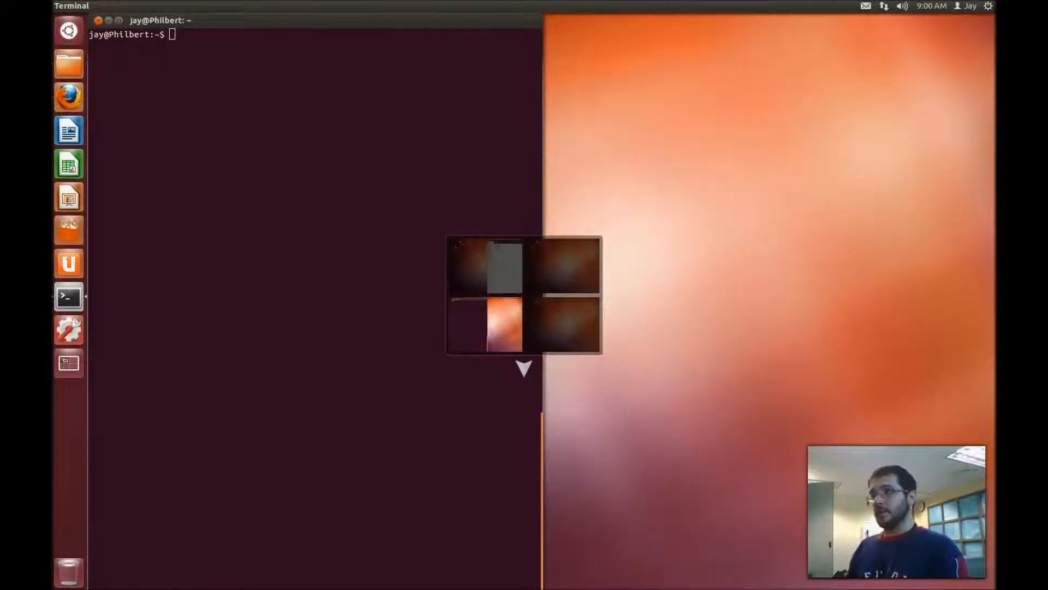
key("ctrl+alt+shift+Right")
key("ctrl+alt+shift+Up")
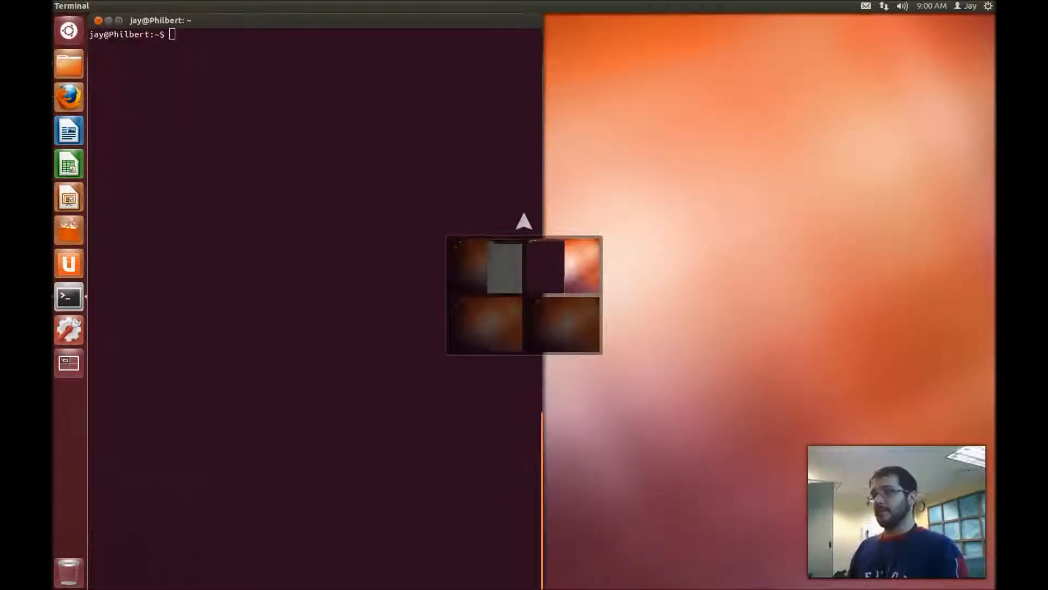
key("ctrl+alt+shift+Left")
key("ctrl+alt+shift+Down")
key("ctrl+alt+shift+Up")
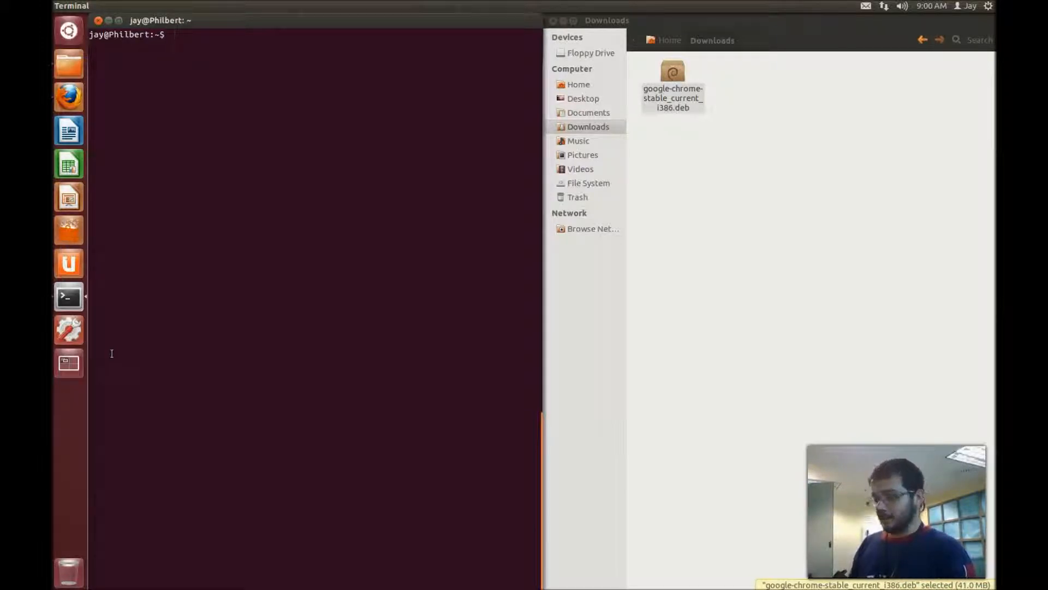
key("ctrl+alt+Down")
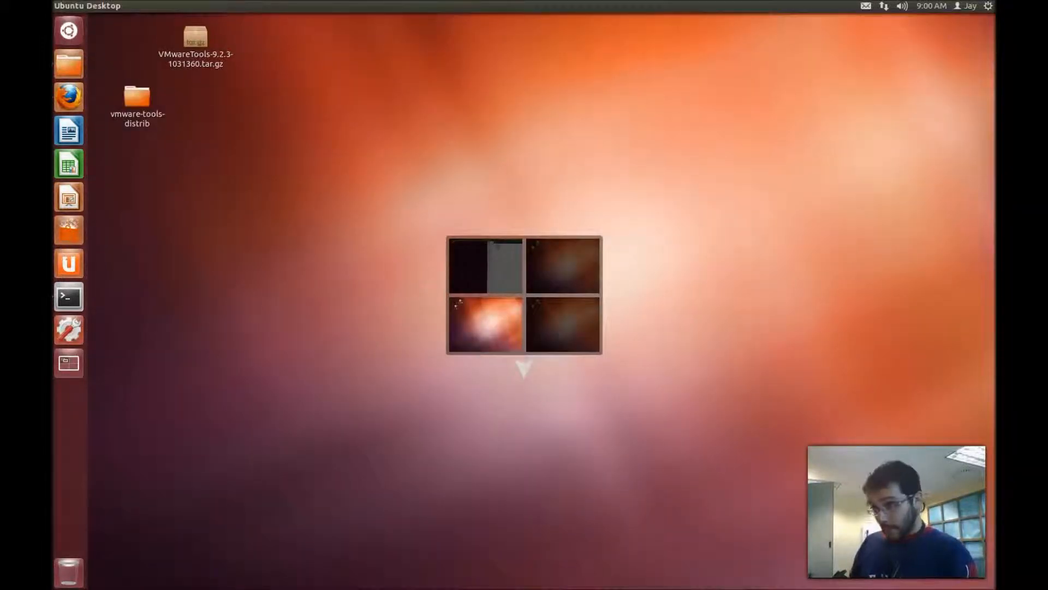
key("ctrl+alt+Up")
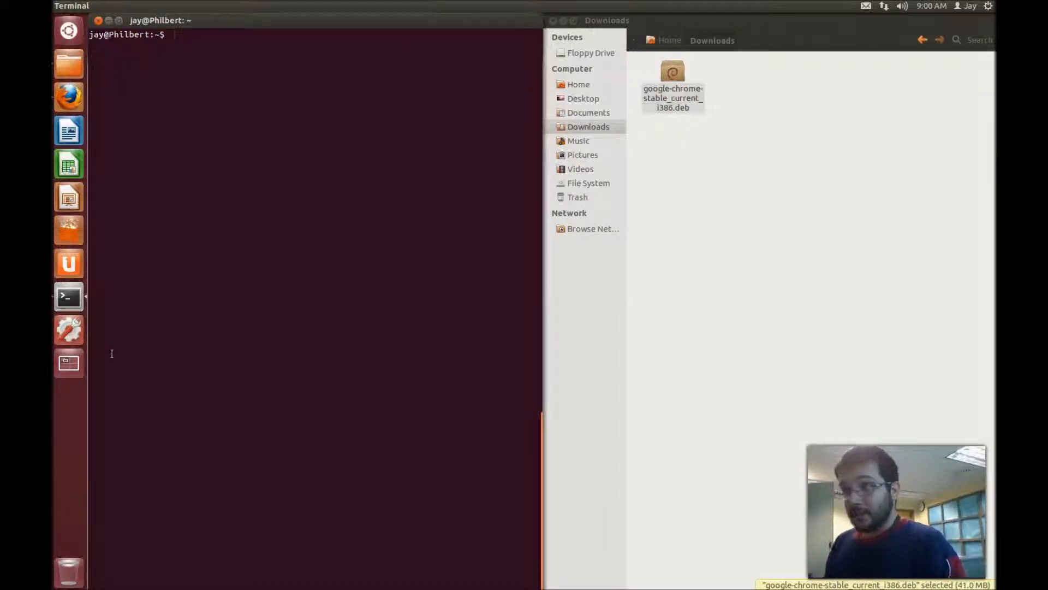
- Change into ~/Downloads and list it, showing google-chrome-stable_current_i386.deb
type("ow")
key("Tab")
key("Return")
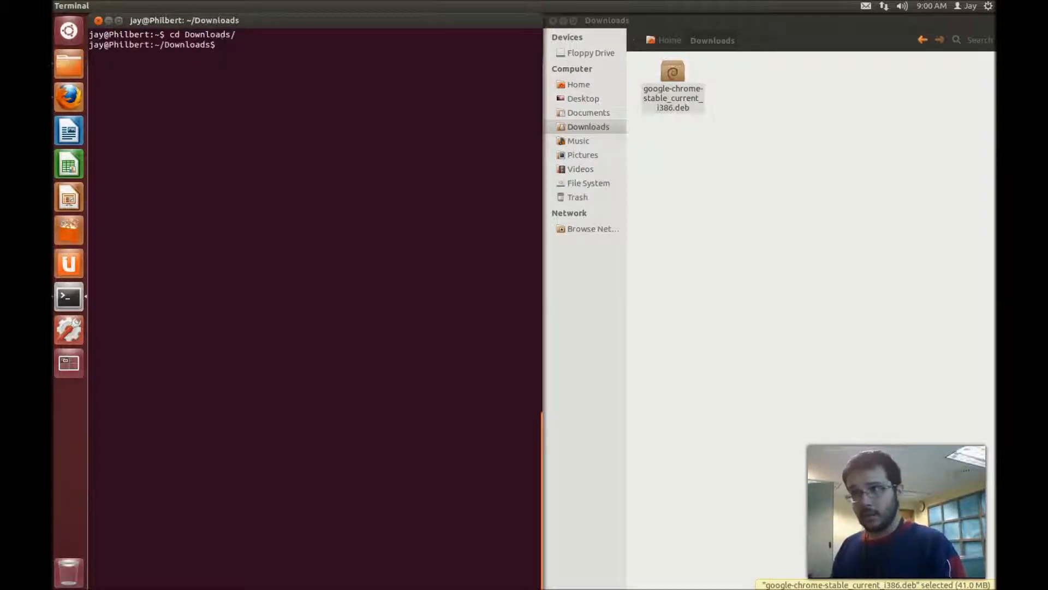
type("ls")
key("Return")
- Select and deselect the Chrome .deb in Downloads, then return focus to the terminal
left_click(824, 157)
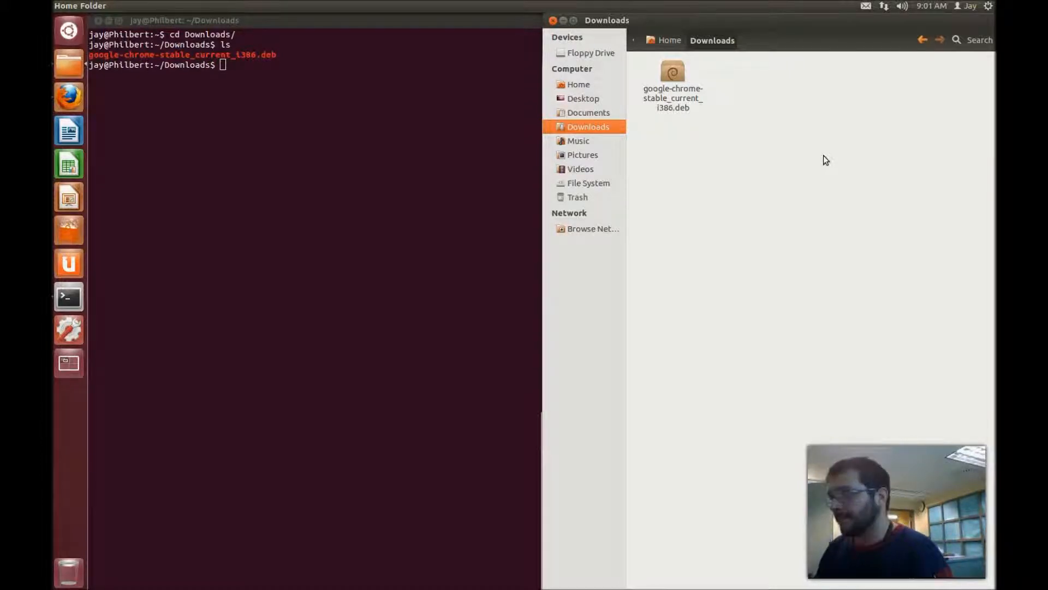
left_click(228, 95)
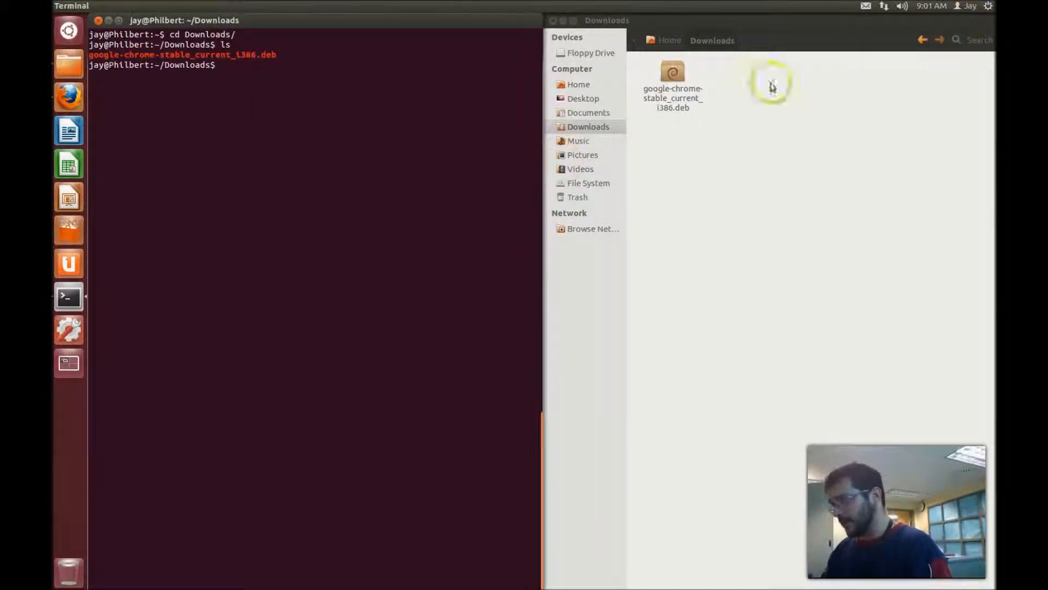
left_click(662, 86)
left_click(758, 164)
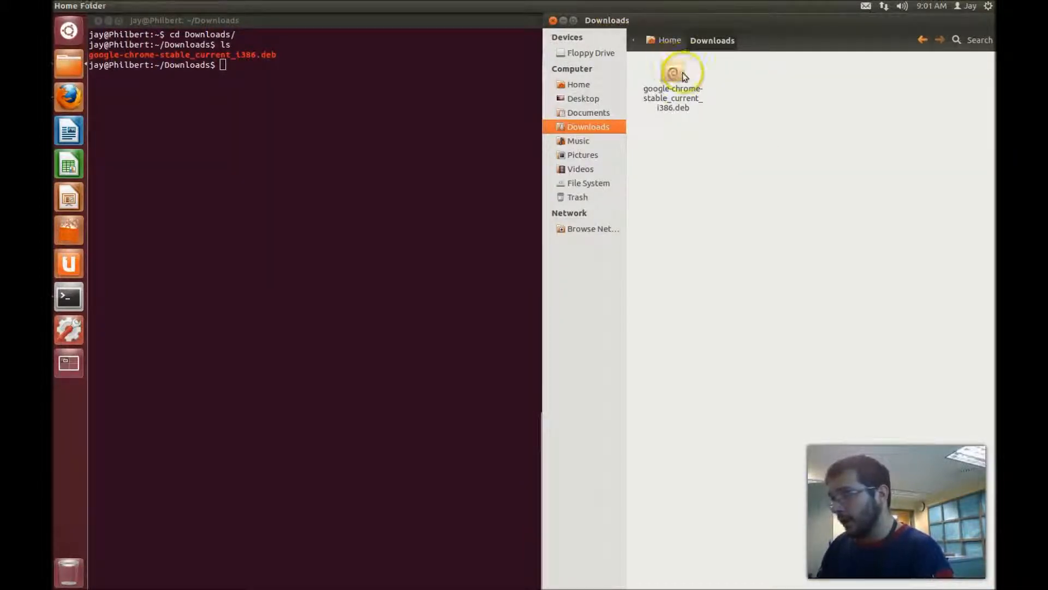
left_click(307, 117)
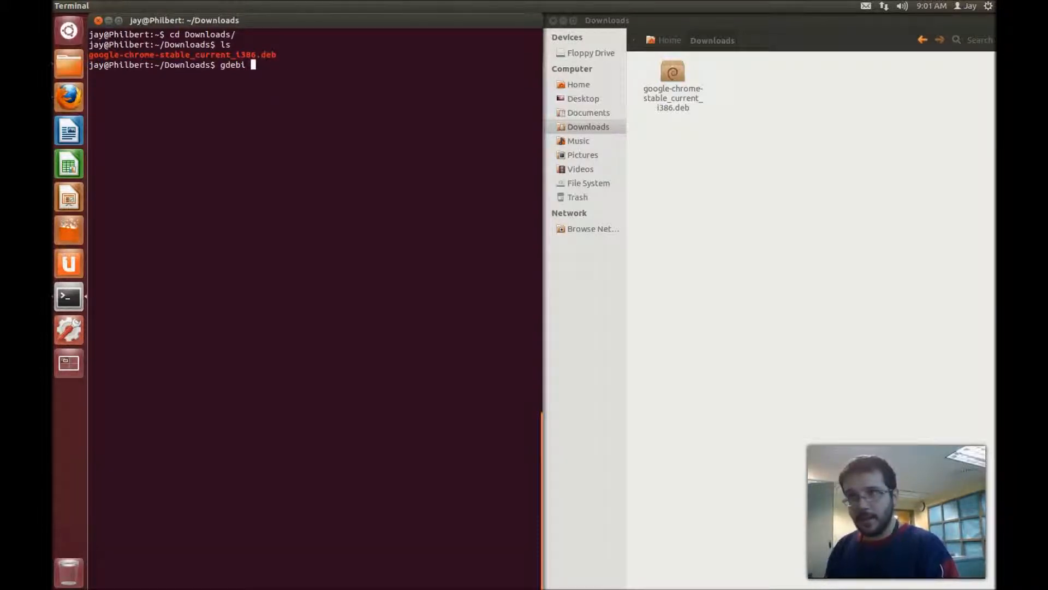
- Install the Chrome .deb with 'sudo gdebi', confirm with y, then leave full-screen for the host
key("Tab")
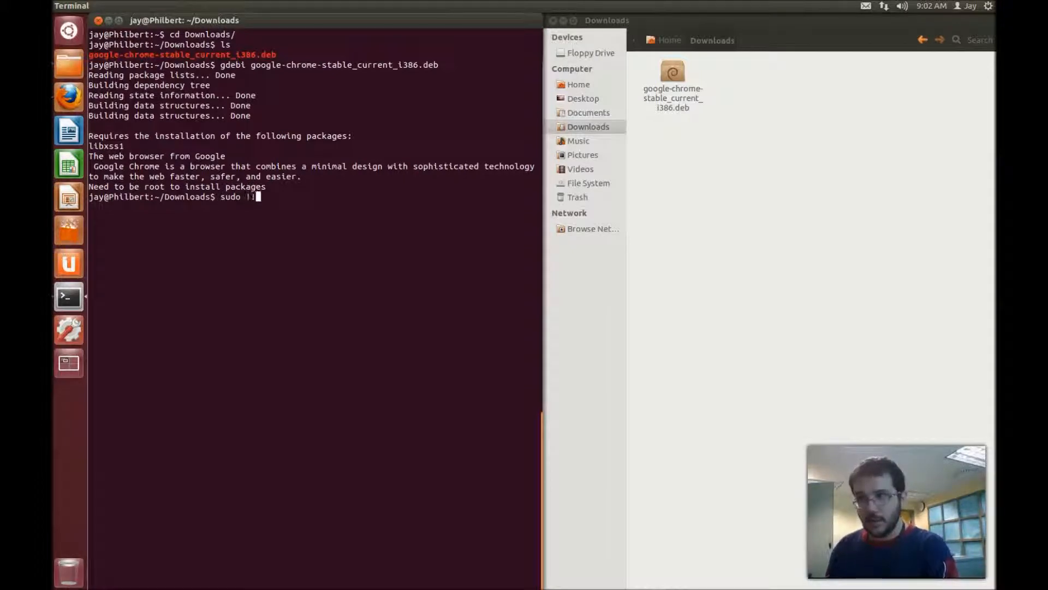
key("Return")
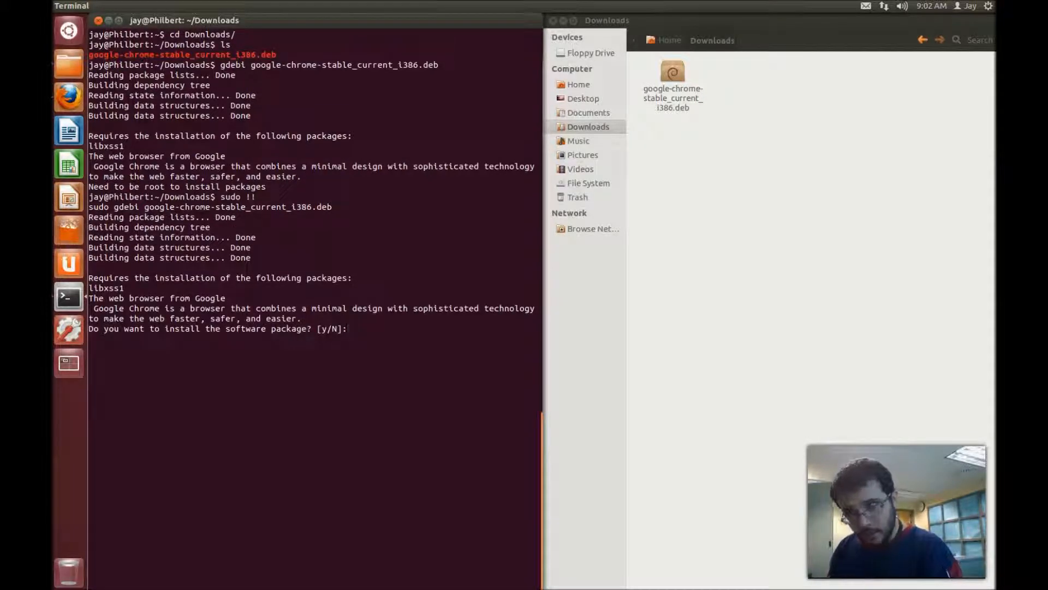
type("y")
key("Return")
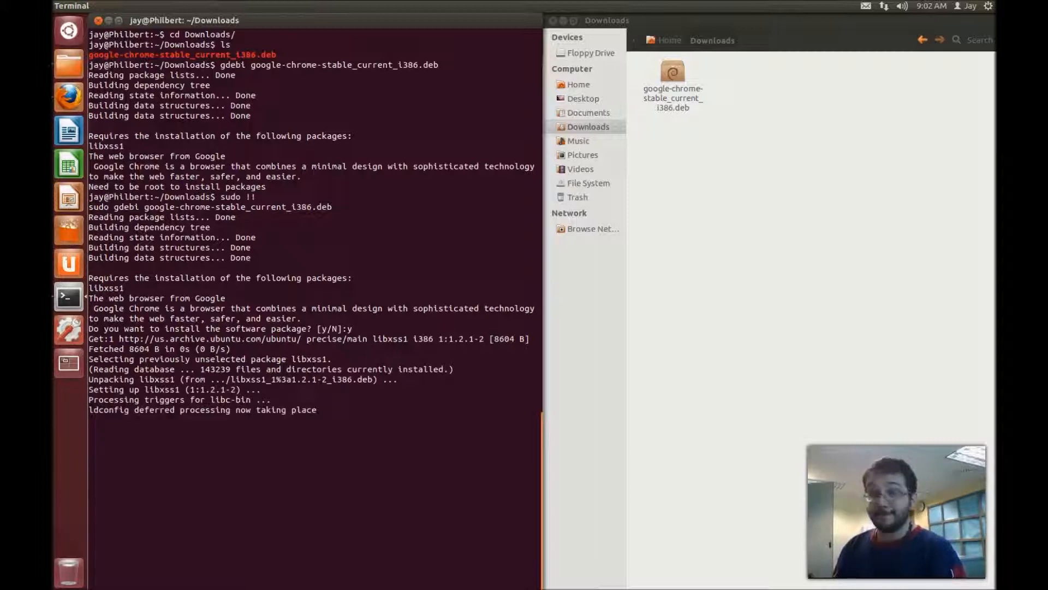
mouse_move(795, 6)
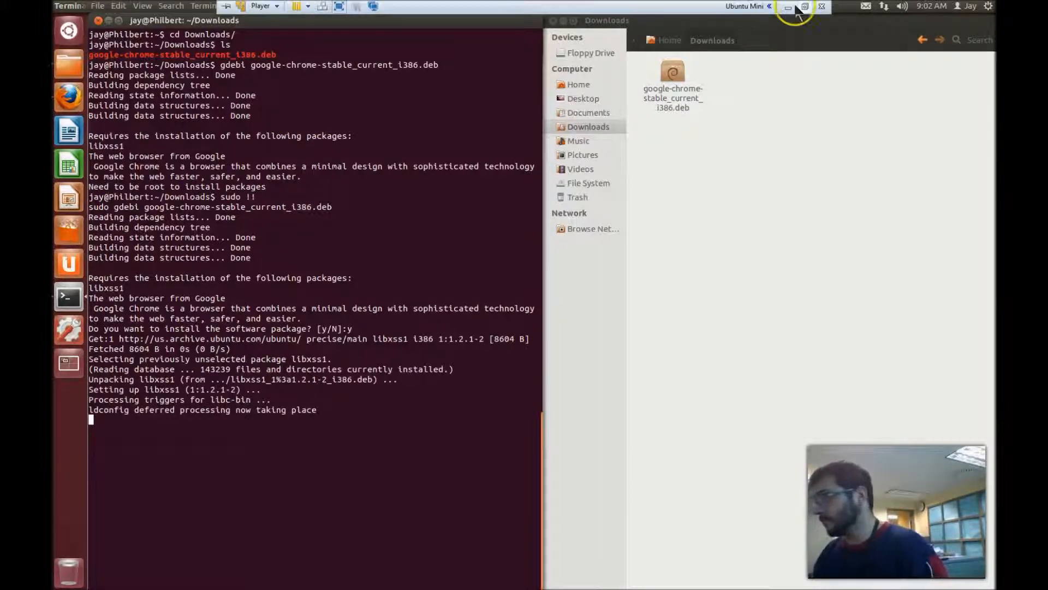
left_click(794, 7)
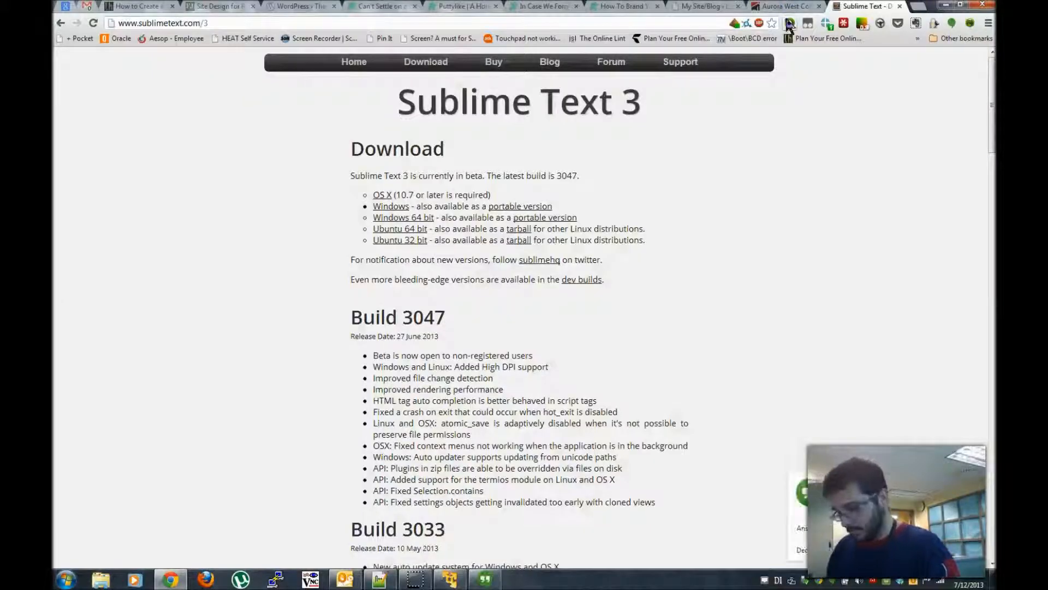
- Return to the full-screen Ubuntu guest and focus the terminal running the google-chrome-stable install
key("alt+Tab")
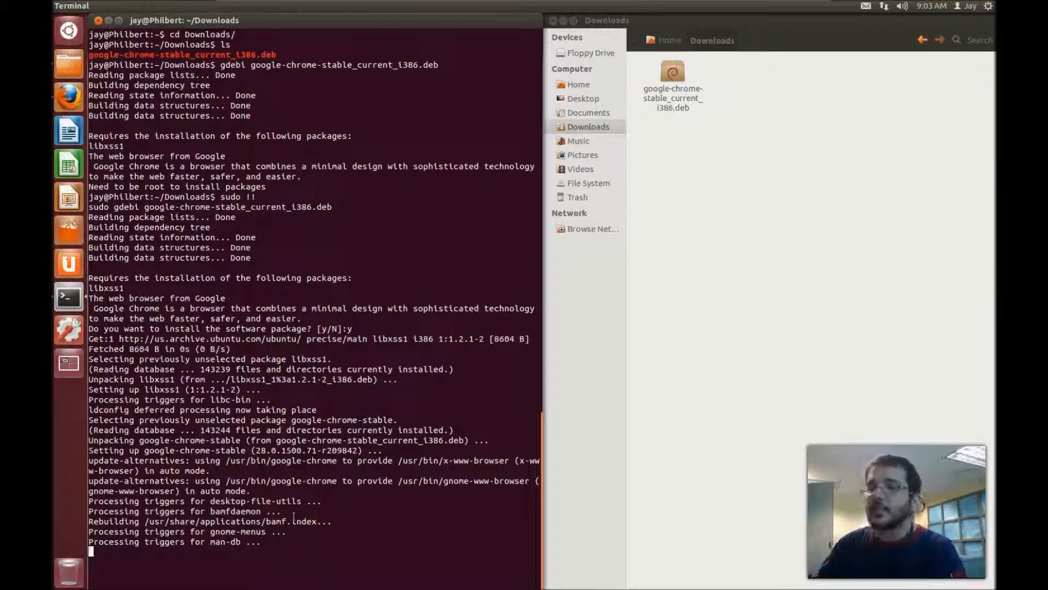
left_click(205, 480)
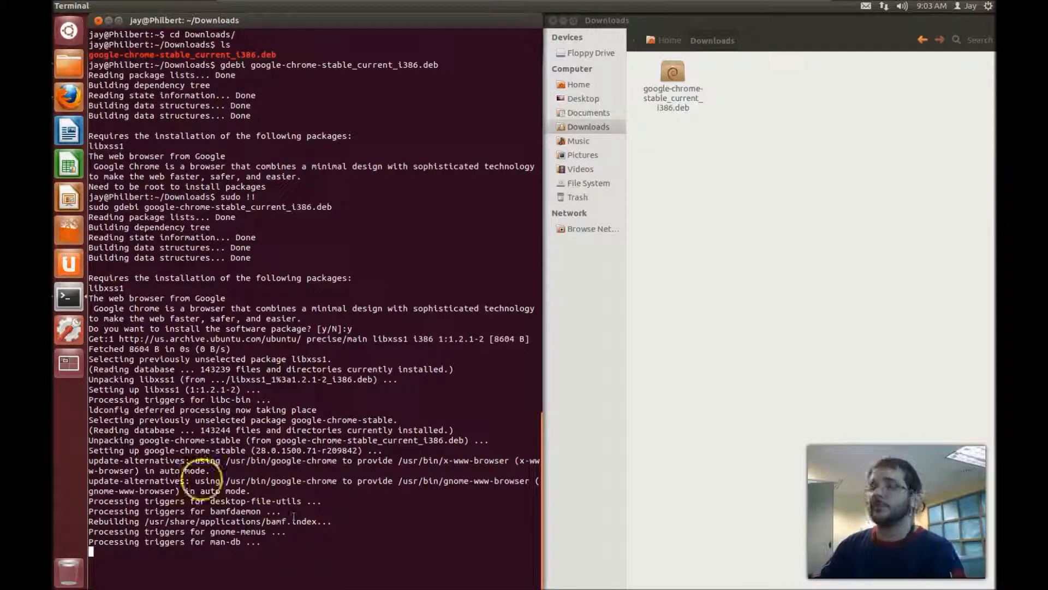
- Focus the terminal and let gdebi finish installing Chrome until the ~/Downloads prompt returns
left_click(201, 478)
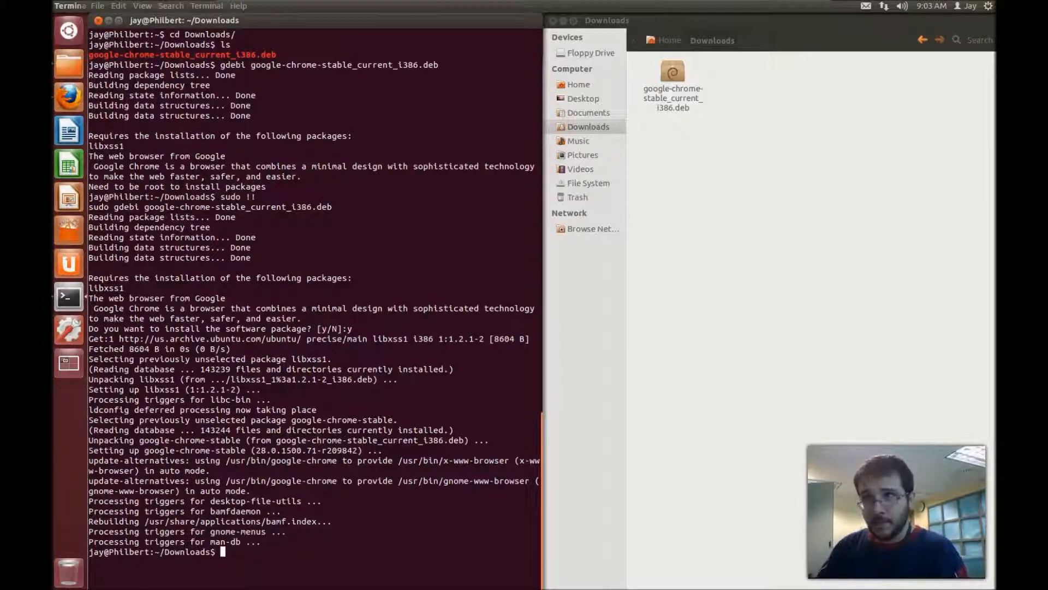
left_click(127, 111)
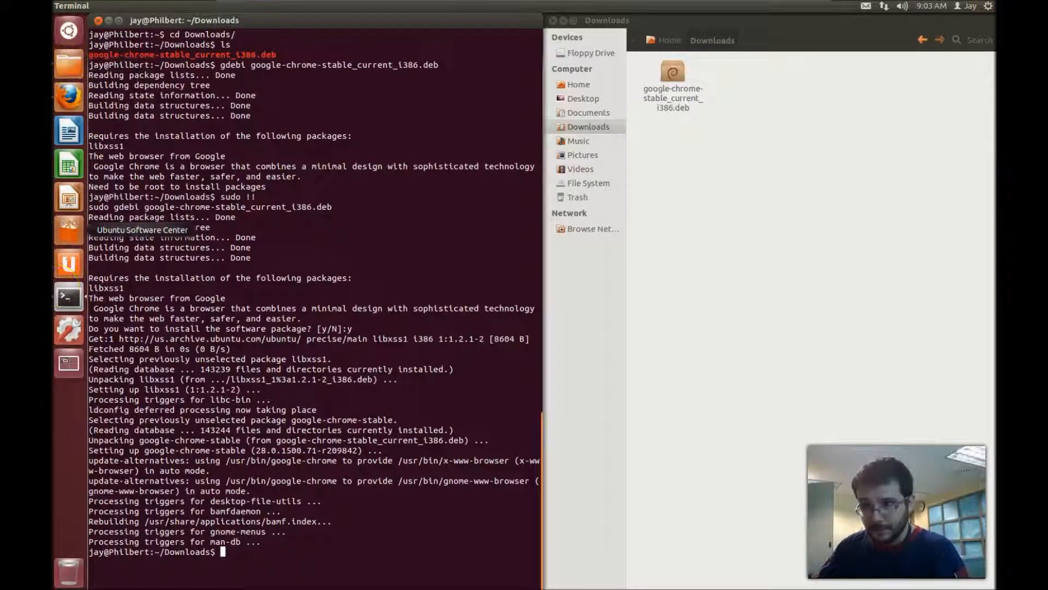
left_click(80, 39)
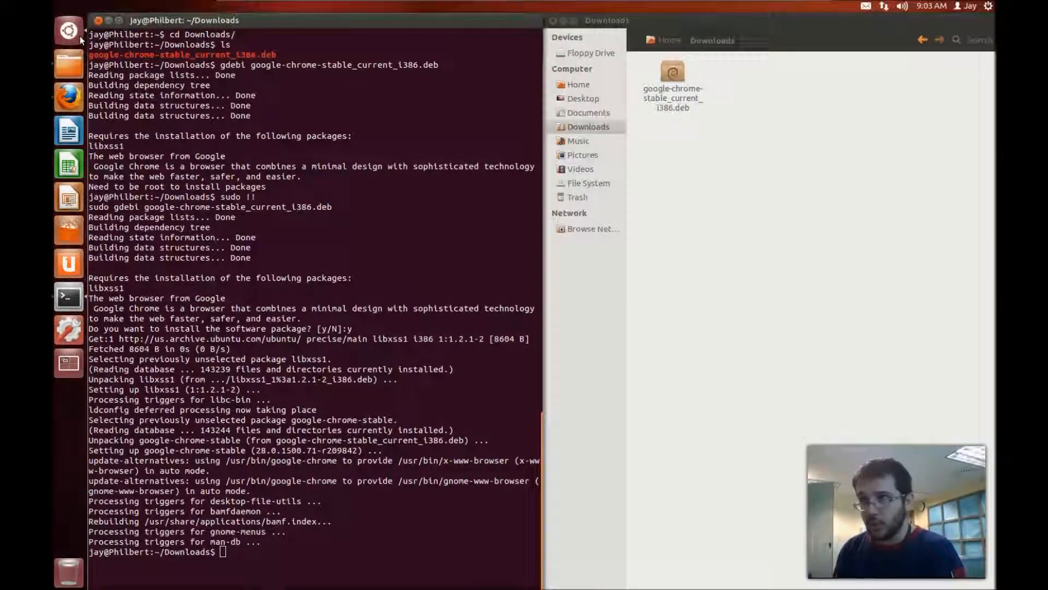
- Search 'google' in the Dash and start Google Chrome as the default browser
left_click(80, 36)
type("google")
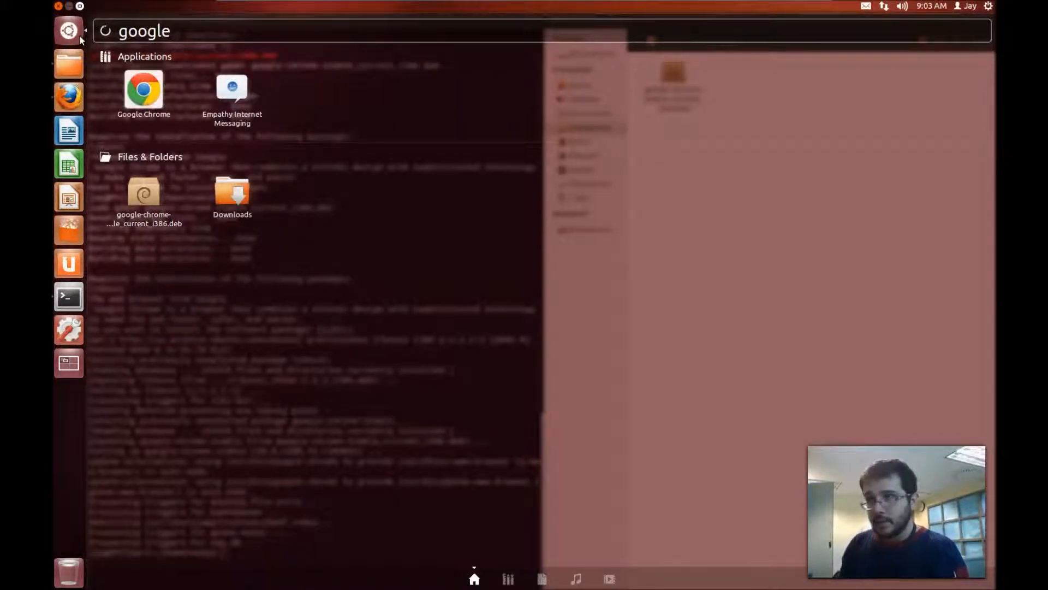
left_click(80, 36)
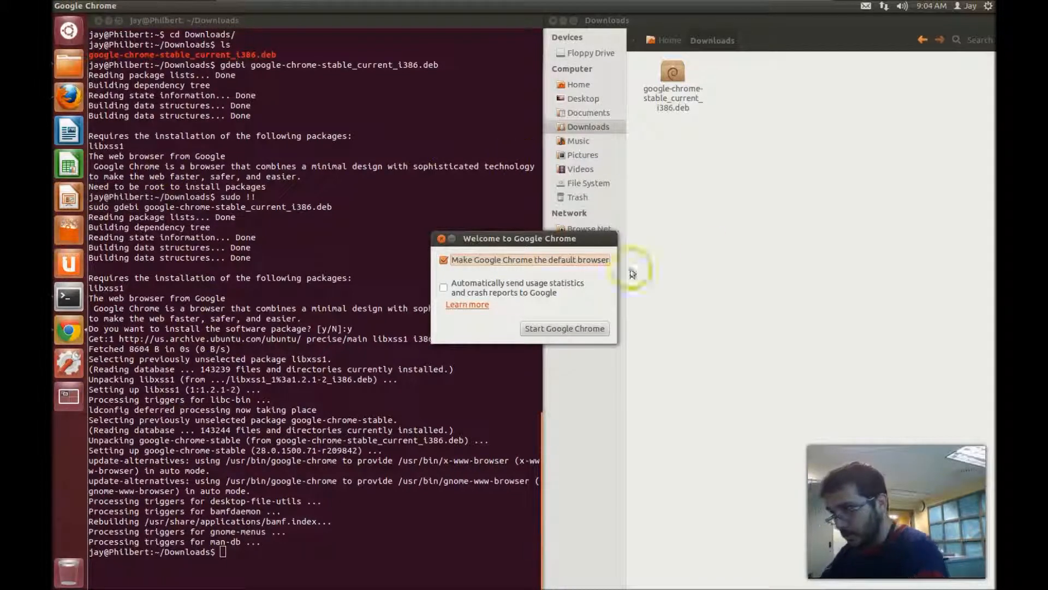
left_click(600, 330)
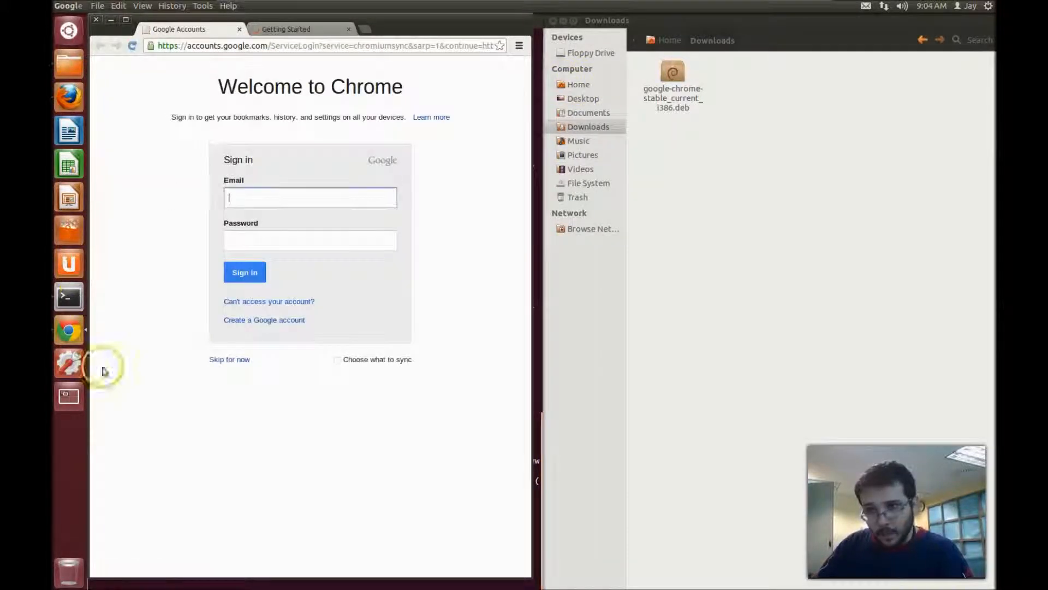
- Pin Google Chrome to the launcher and move it higher among the pinned apps
left_click(274, 171)
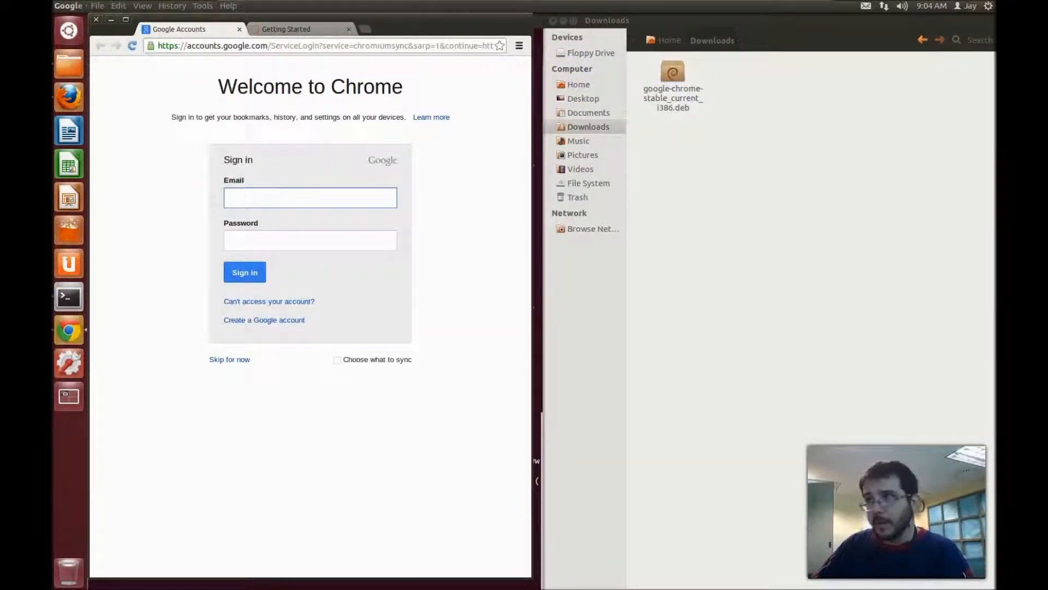
left_click(299, 215)
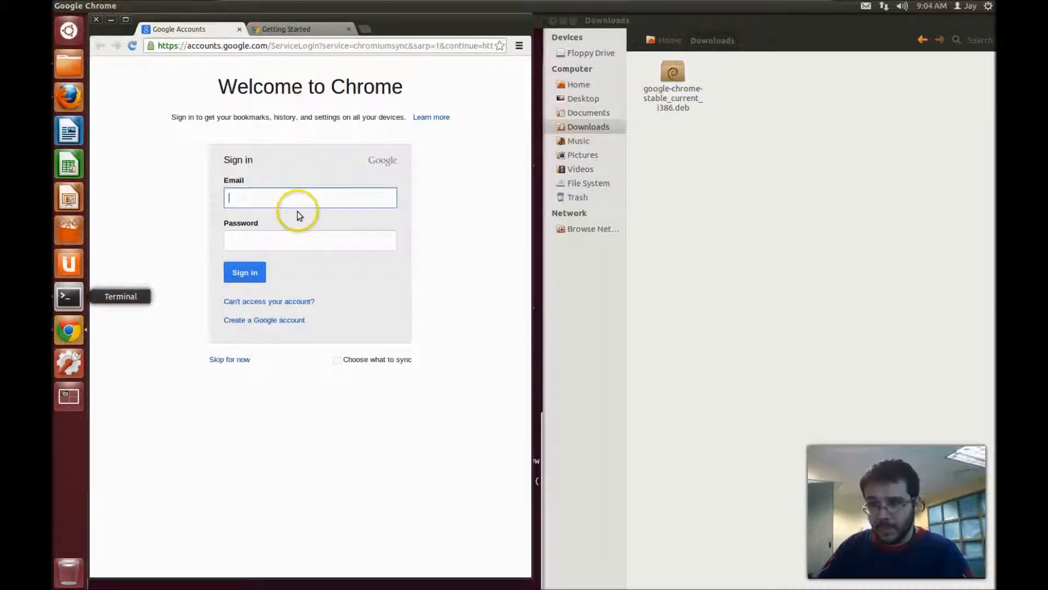
right_click(75, 334)
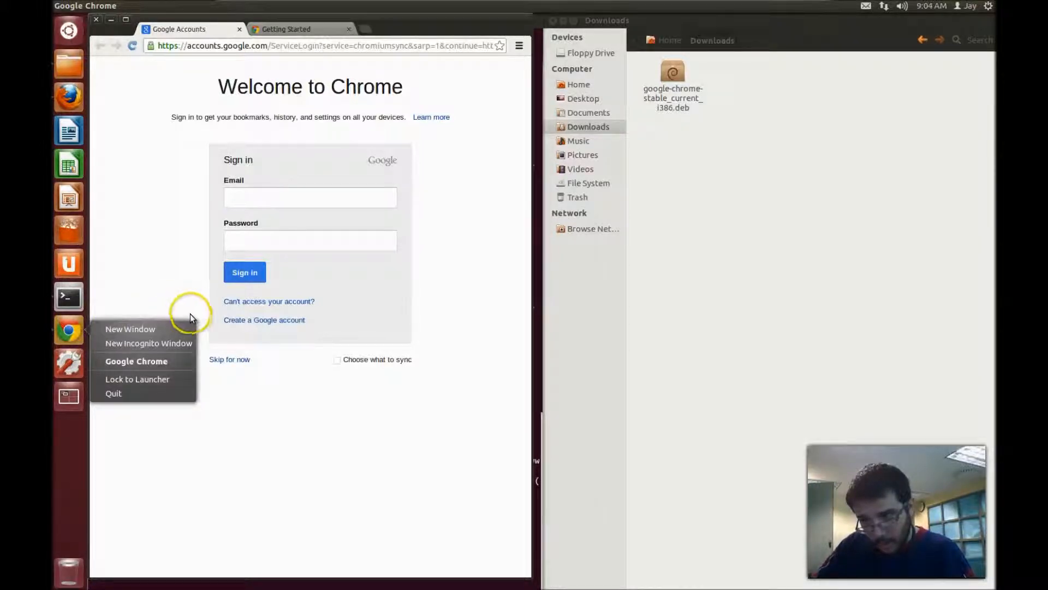
left_click(169, 380)
left_click_drag(69, 331, 73, 99)
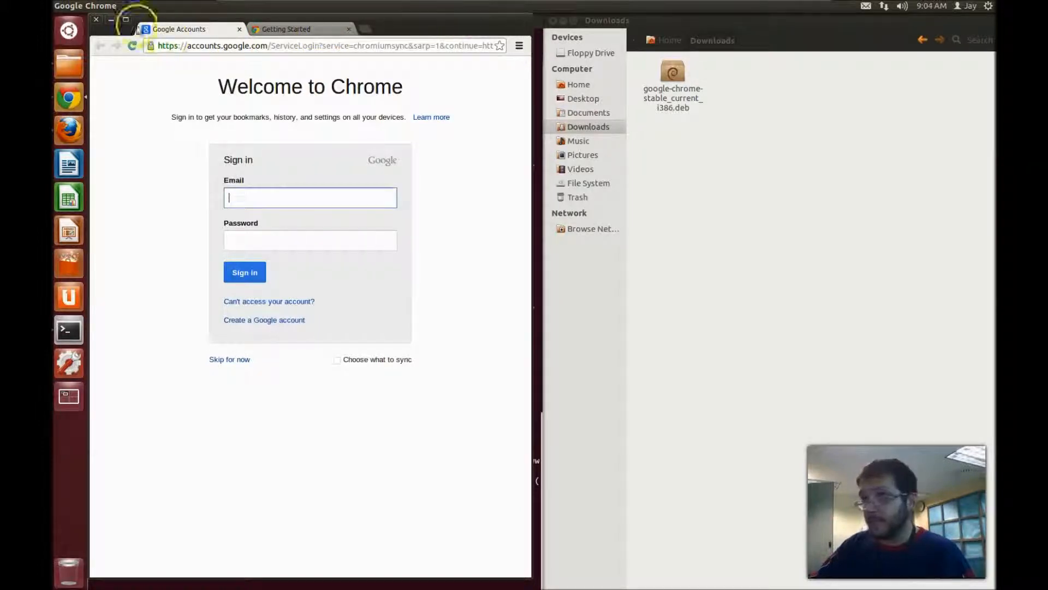
- Close the Chrome window, the Downloads folder window and the installation terminal
left_click(95, 22)
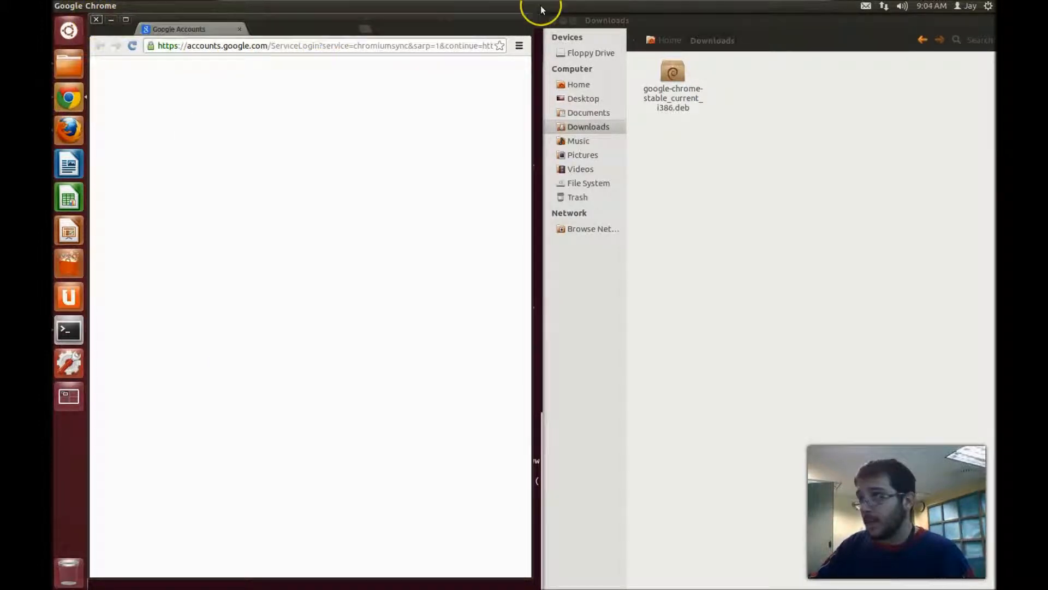
left_click(554, 24)
left_click(554, 24)
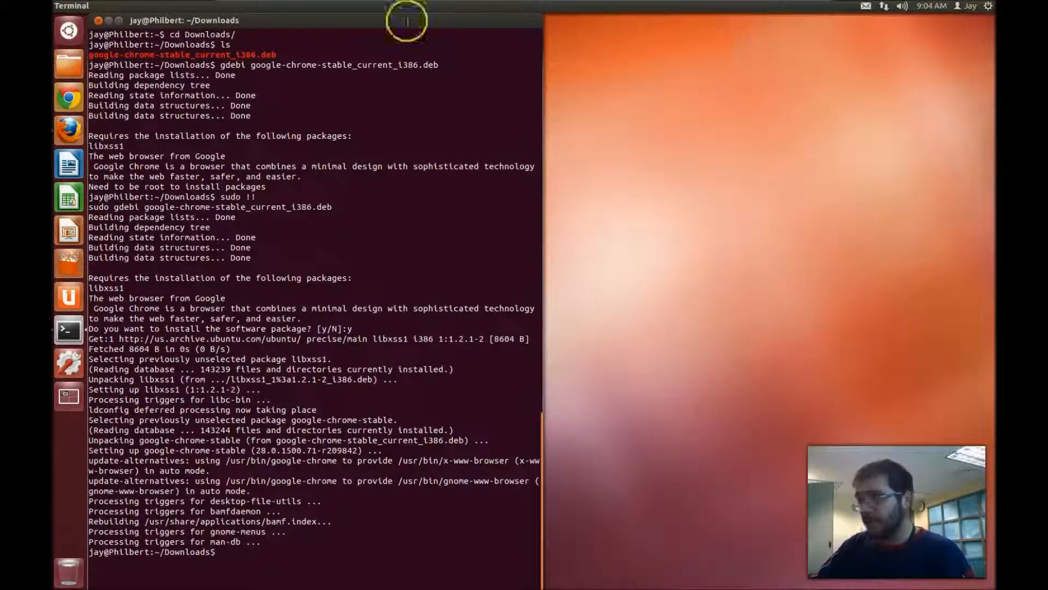
left_click(99, 21)
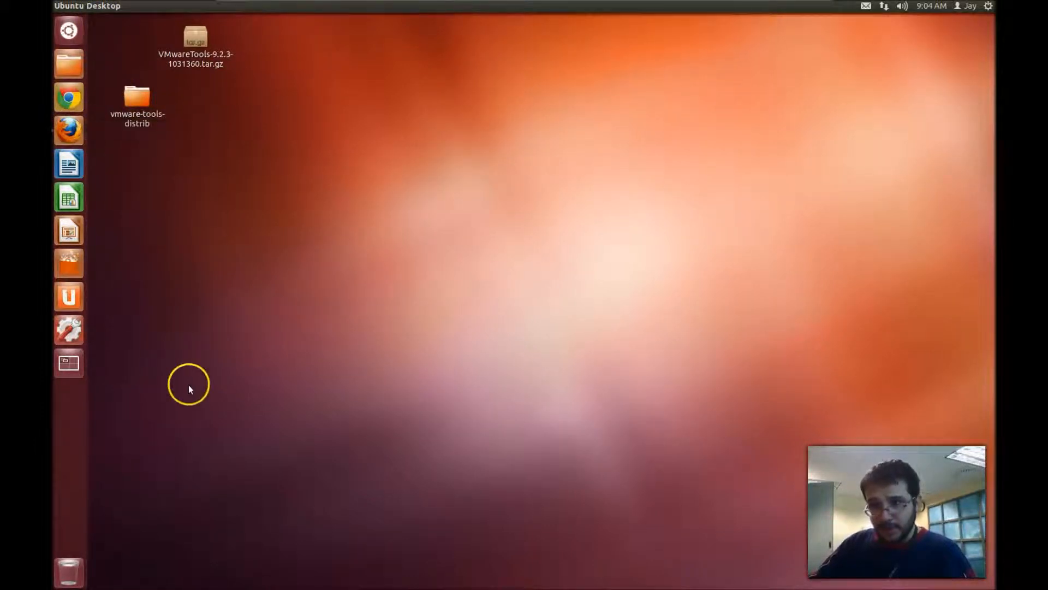
- Unlock Ubuntu One from the launcher and open Additional Drivers in System Settings
left_click(70, 338)
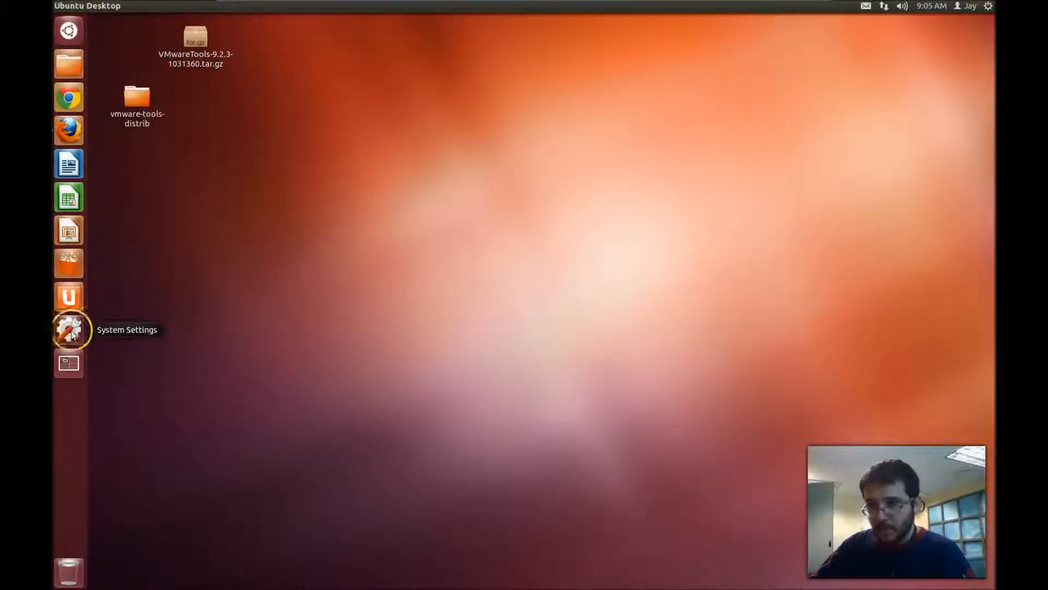
right_click(71, 298)
left_click(153, 310)
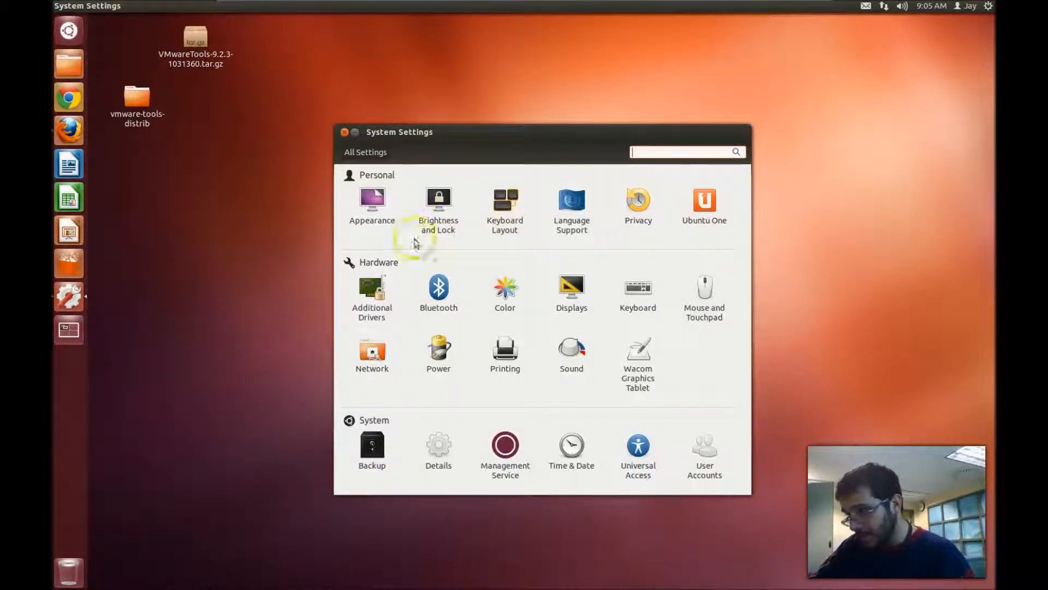
left_click(373, 309)
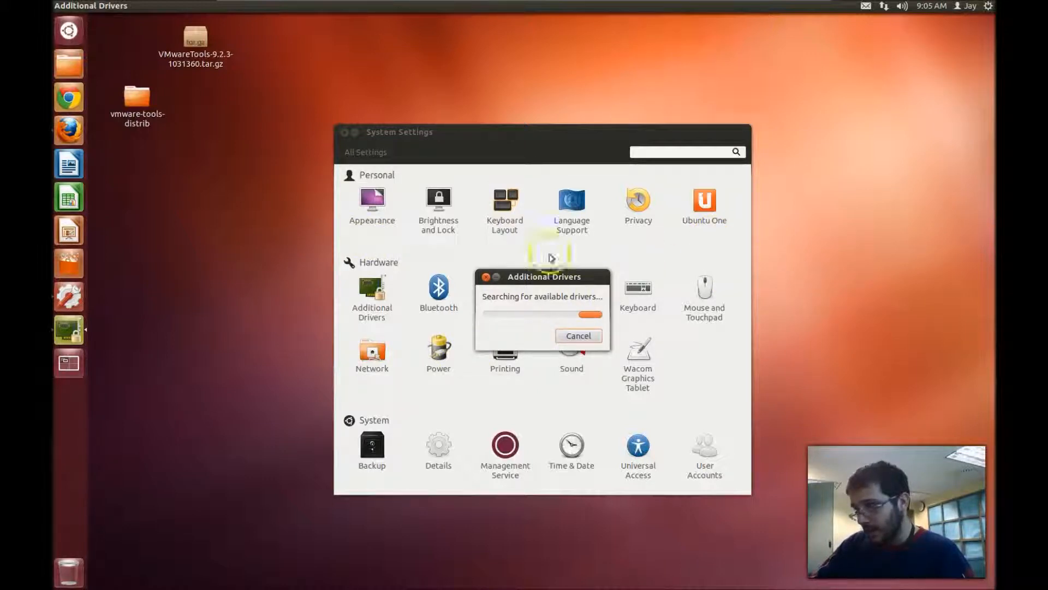
- Activate the VMware Client Tools driver with the administrator password, then open a new terminal
left_click(484, 276)
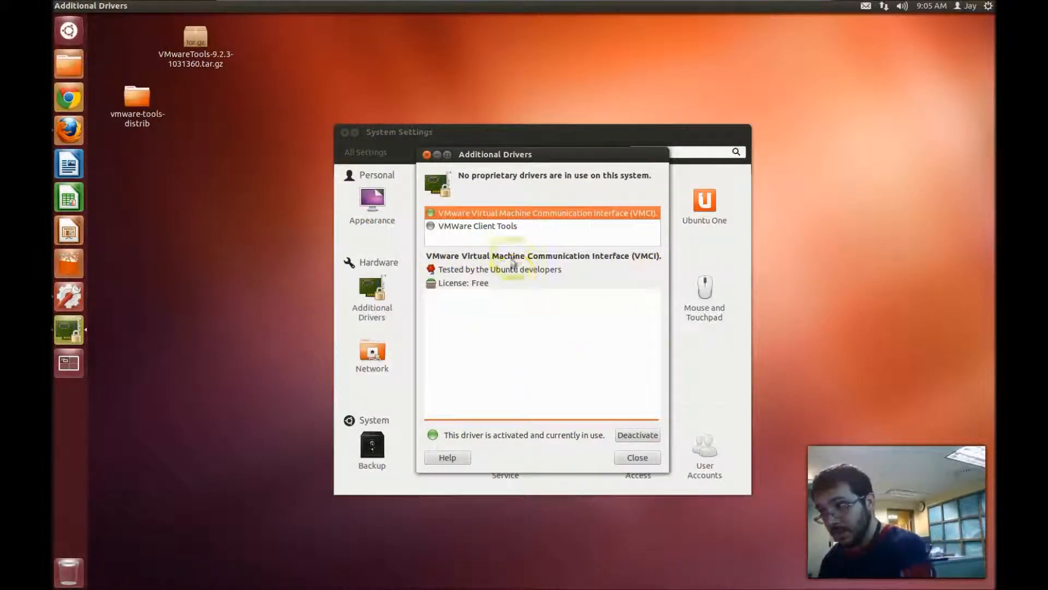
left_click(498, 227)
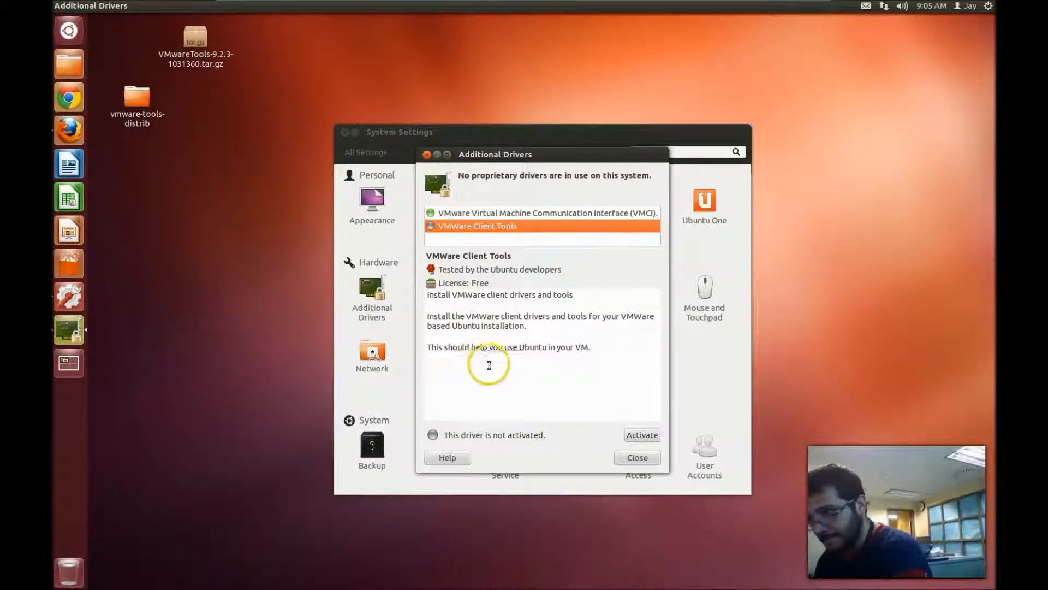
left_click(642, 434)
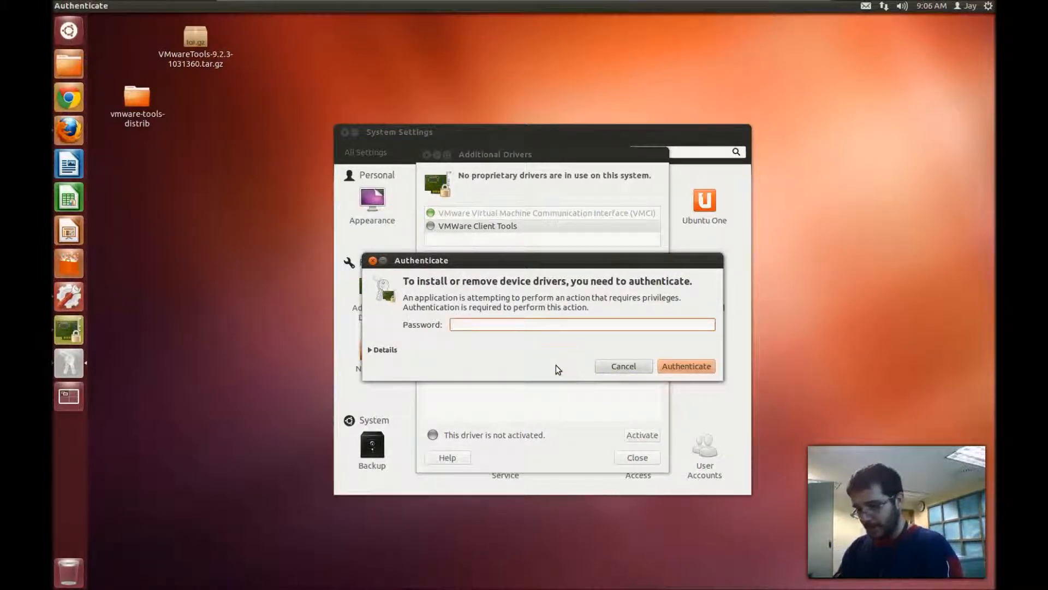
type("******")
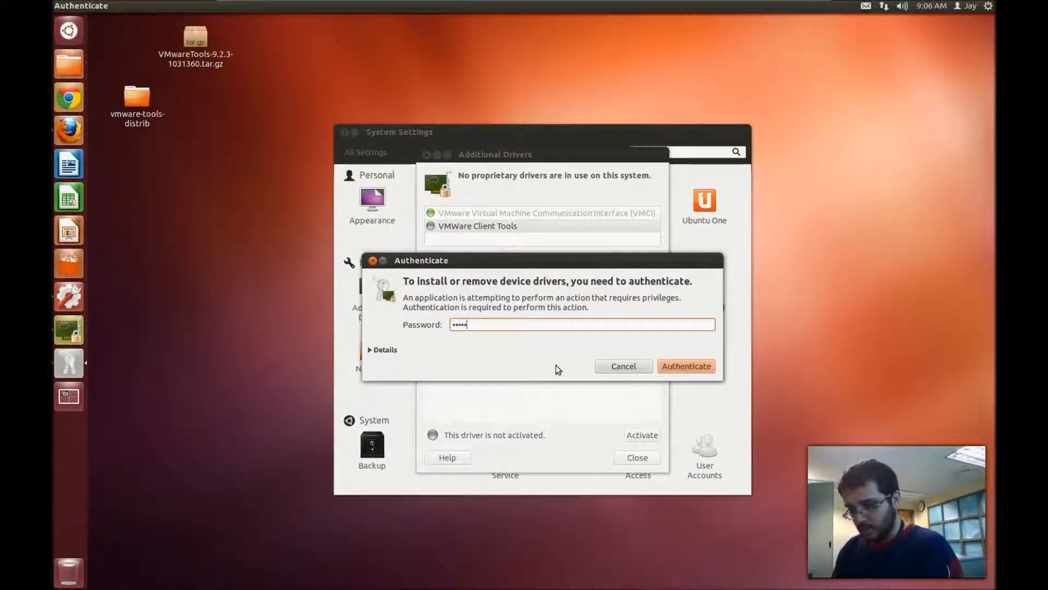
type("*******")
key("Return")
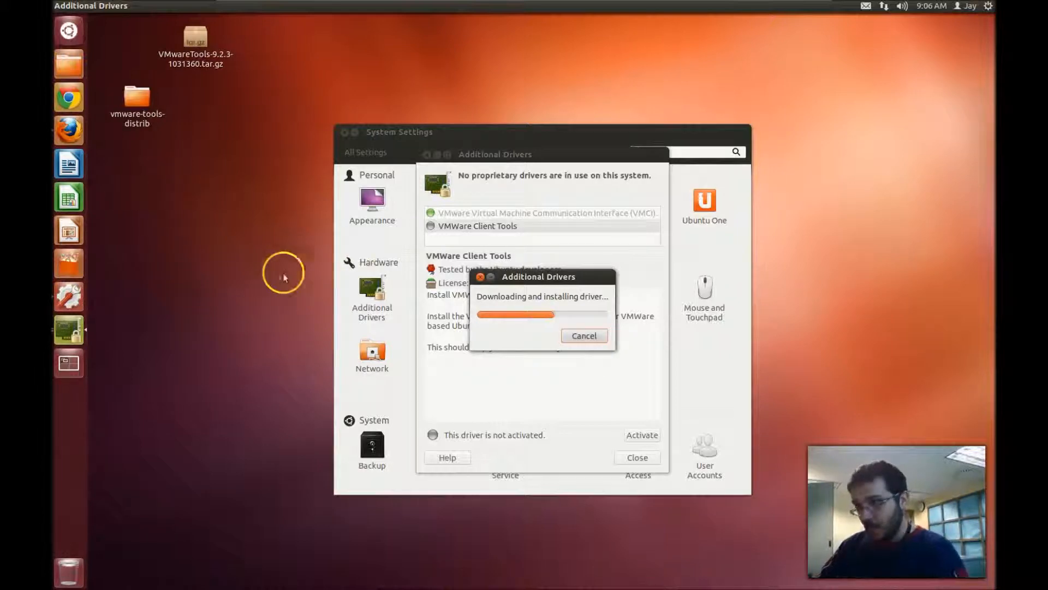
left_click(252, 257)
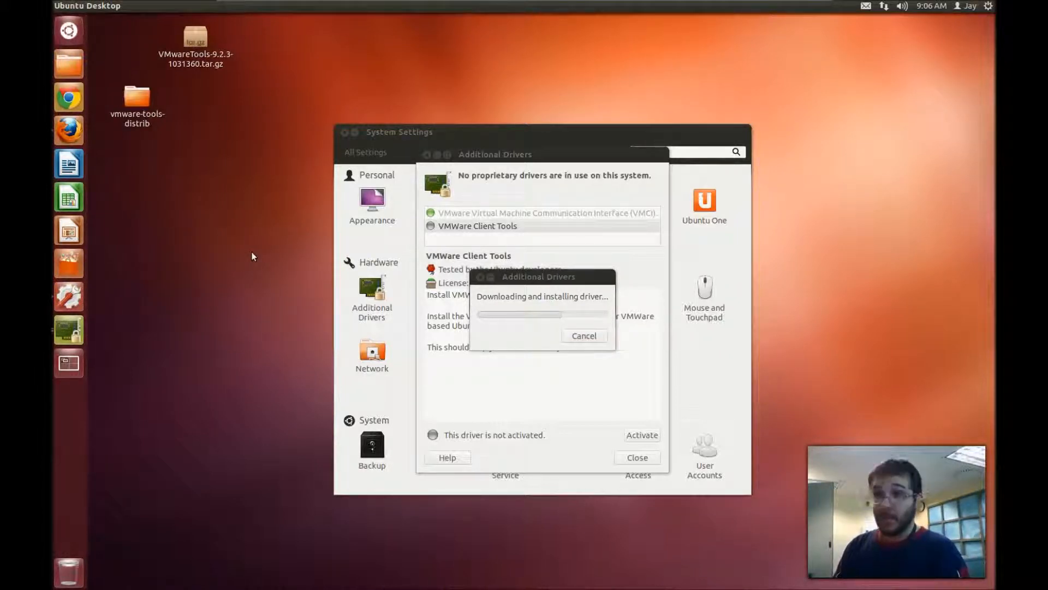
key("ctrl+alt+t")
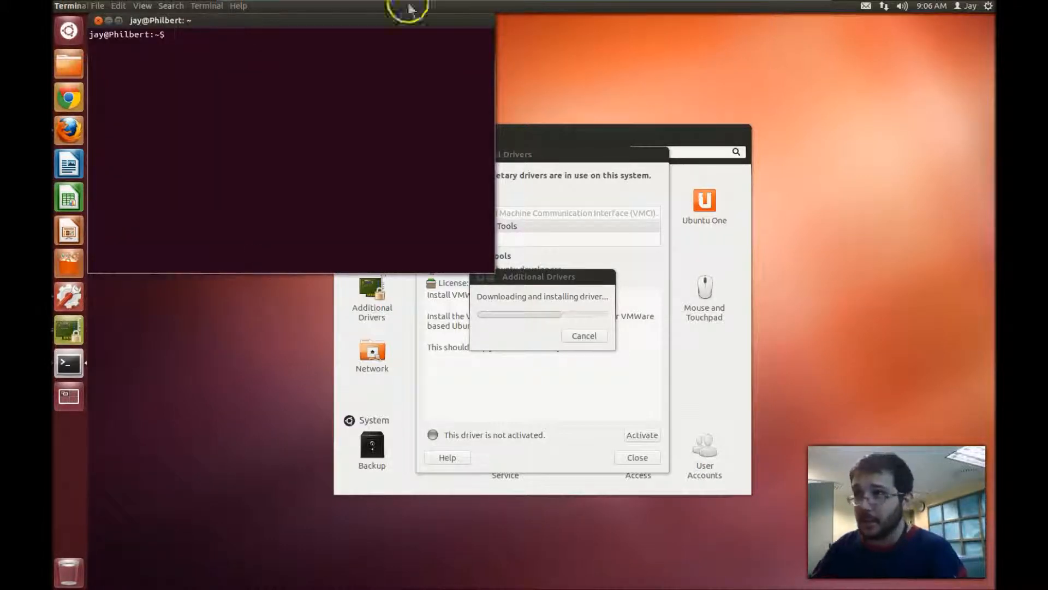
- Move the terminal above the drivers window and change the user's password with passwd
left_click_drag(411, 21, 492, 43)
left_click_drag(328, 250, 450, 77)
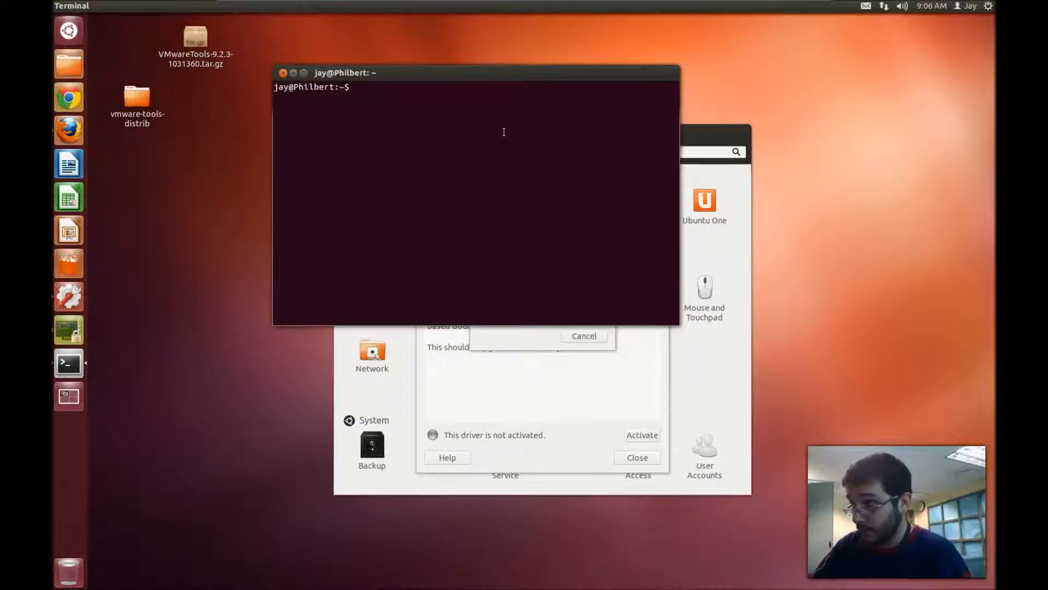
left_click(497, 165)
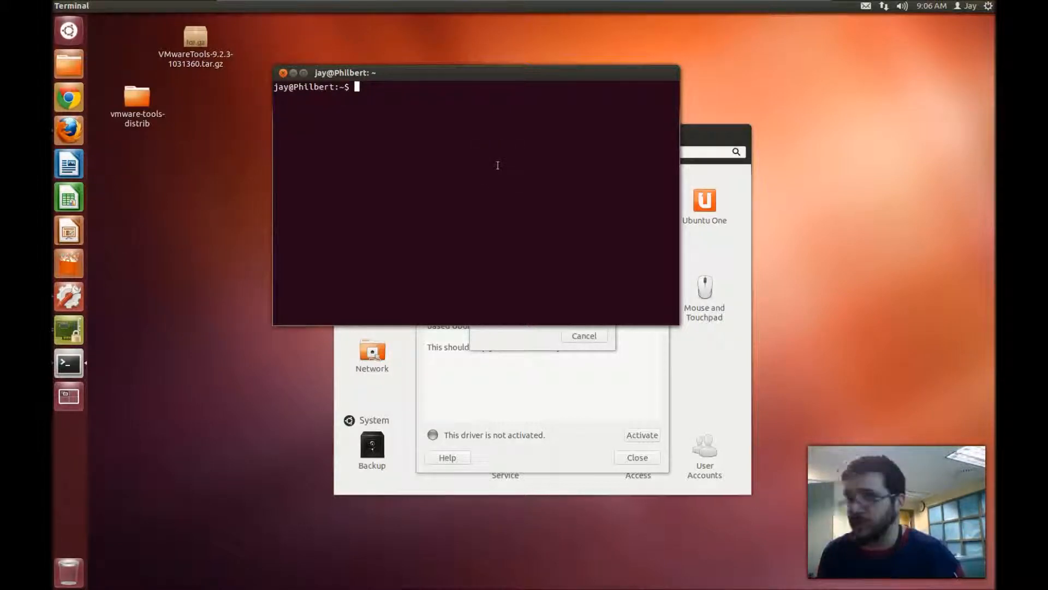
left_click(482, 156)
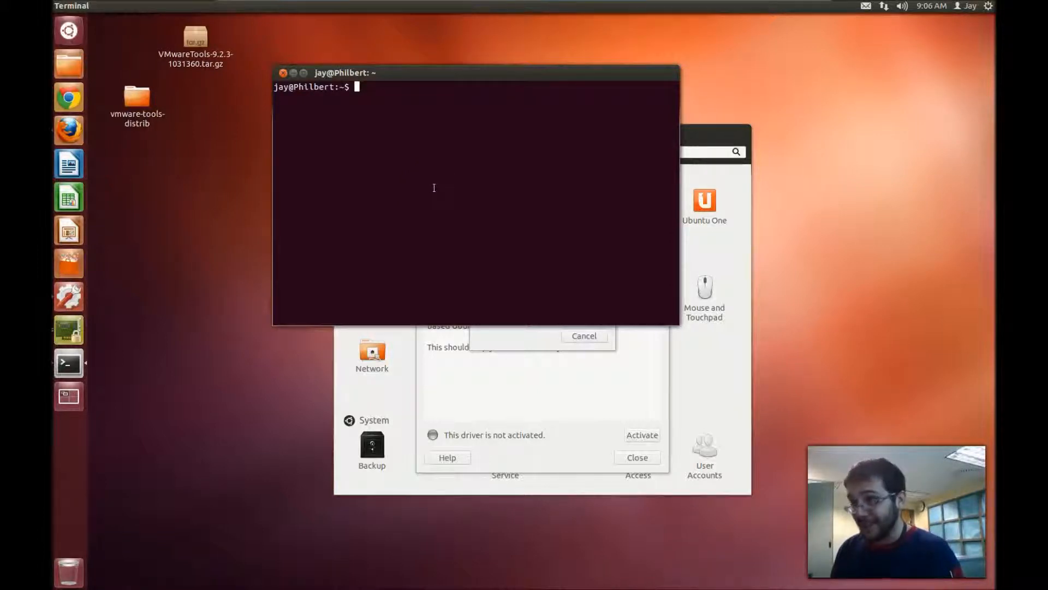
type("pas")
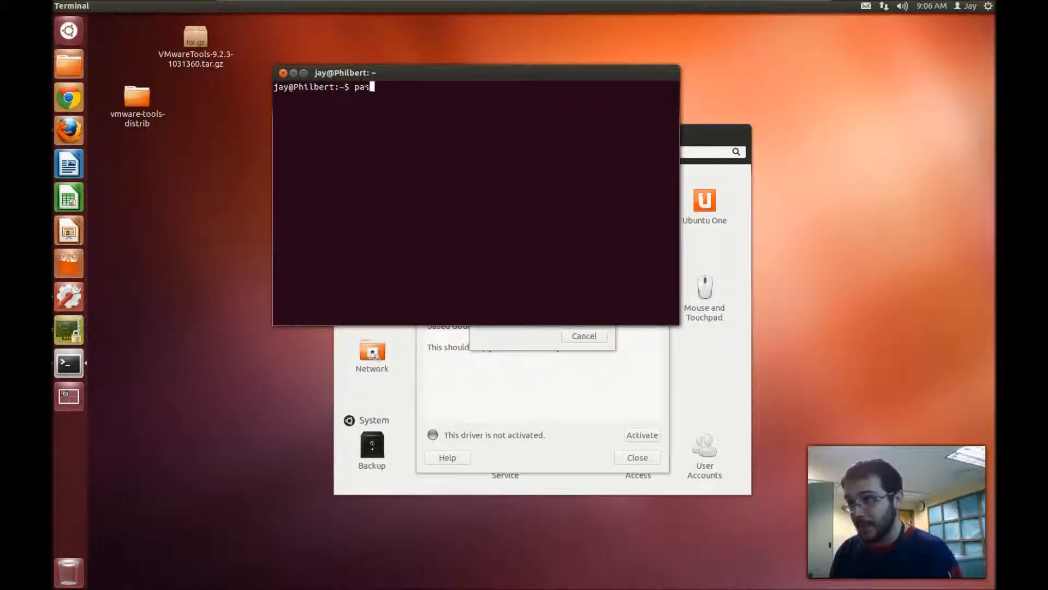
type("swd")
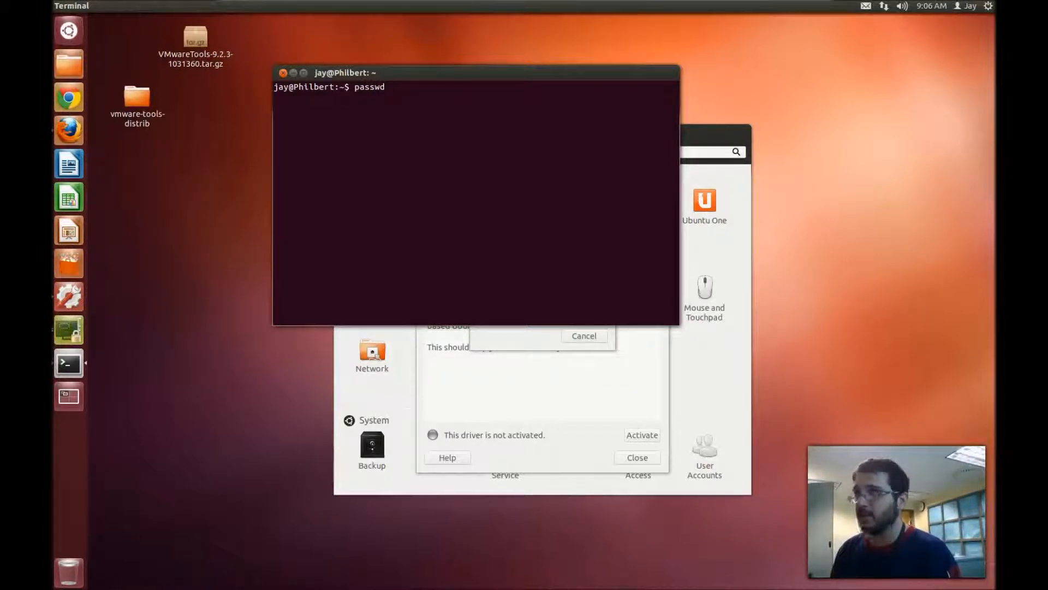
key("Return")
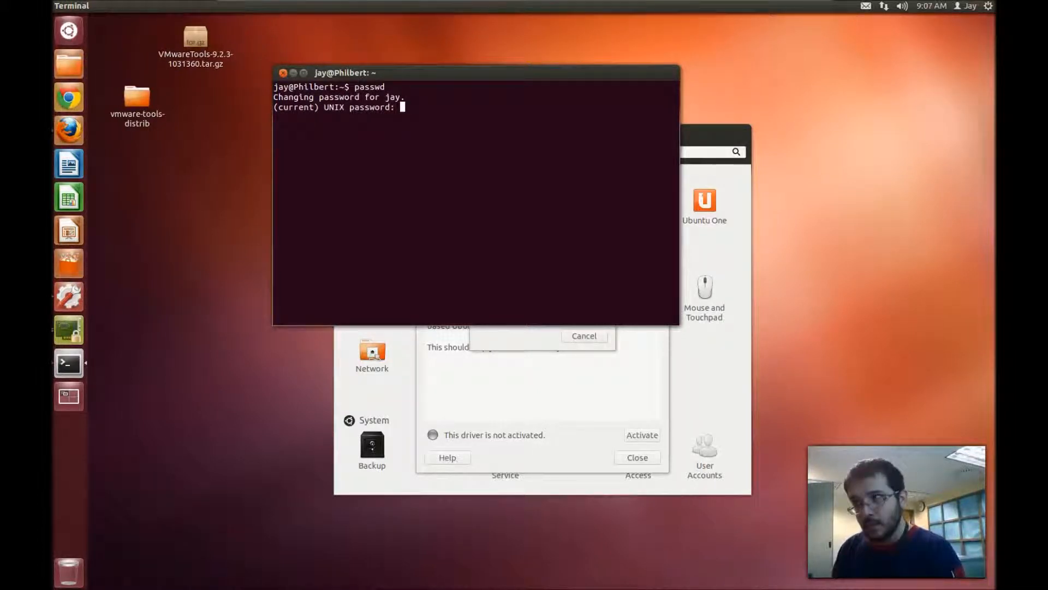
key("Return")
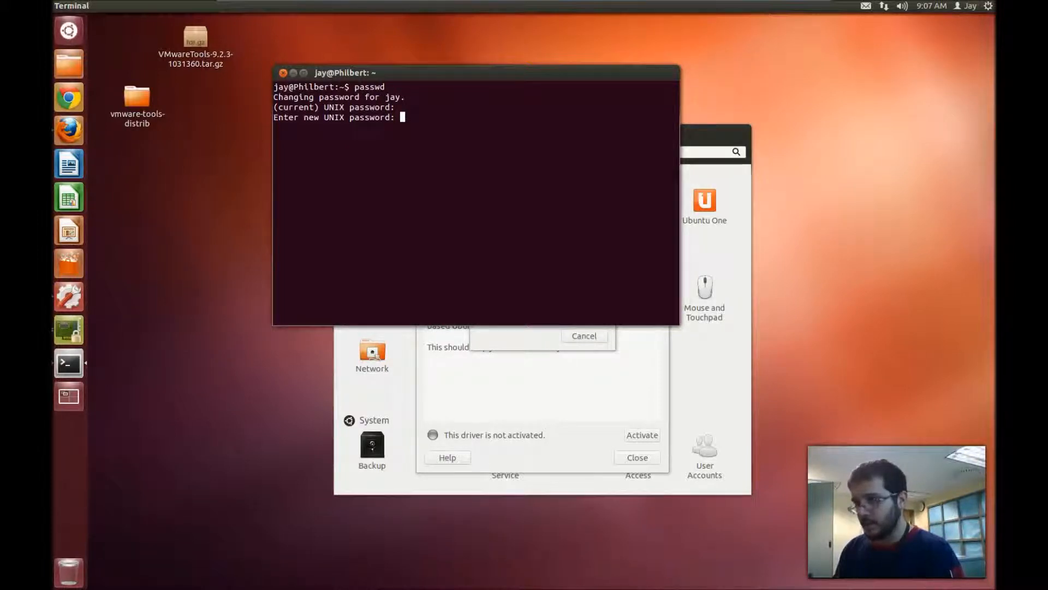
key("Return")
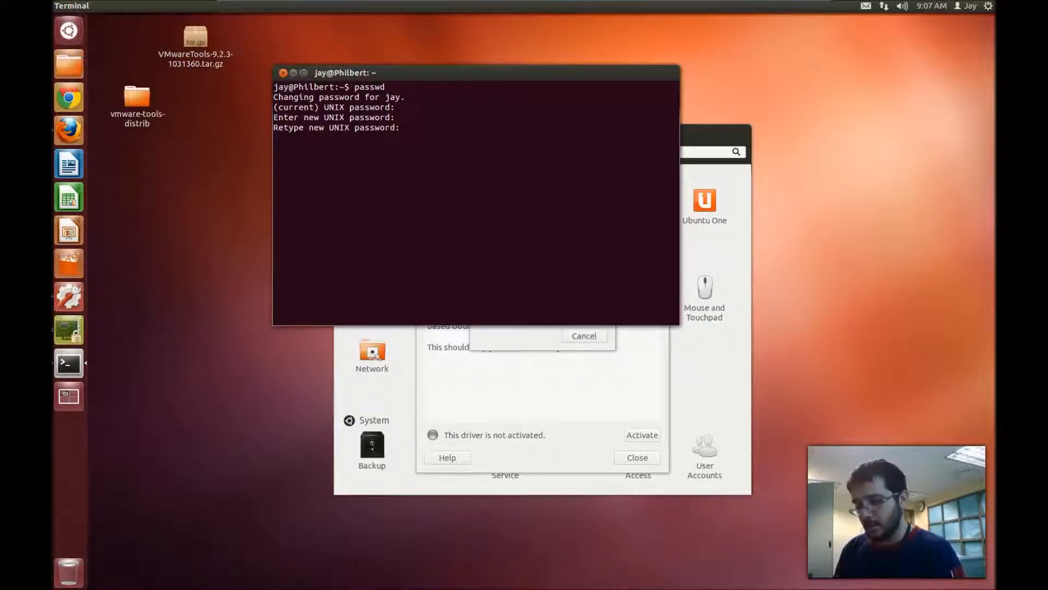
key("Return")
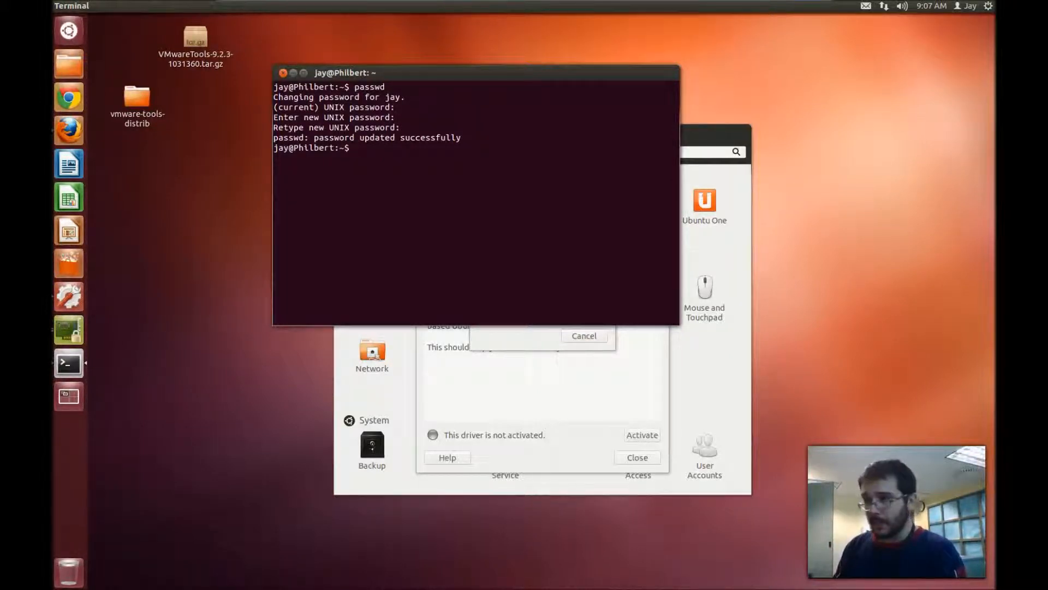
- Run sudo -s, after a mistyped 'sudo -sa', to request a root shell
type("sudo -sa")
key("Return")
type("sudo -s")
key("Return")
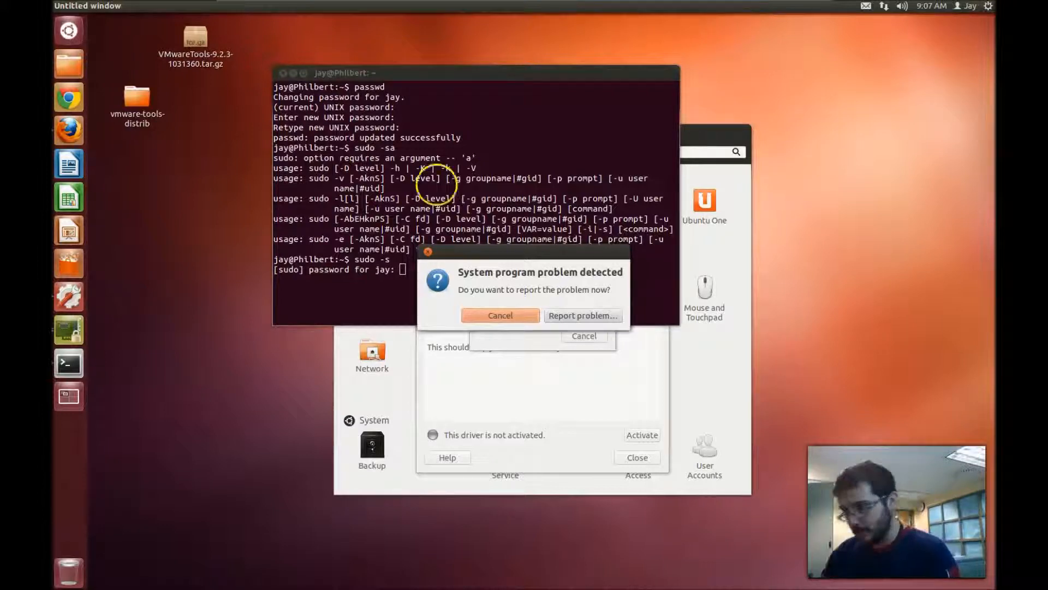
- Dismiss the System program problem and crash report dialogs, then close Additional Drivers
left_click(428, 252)
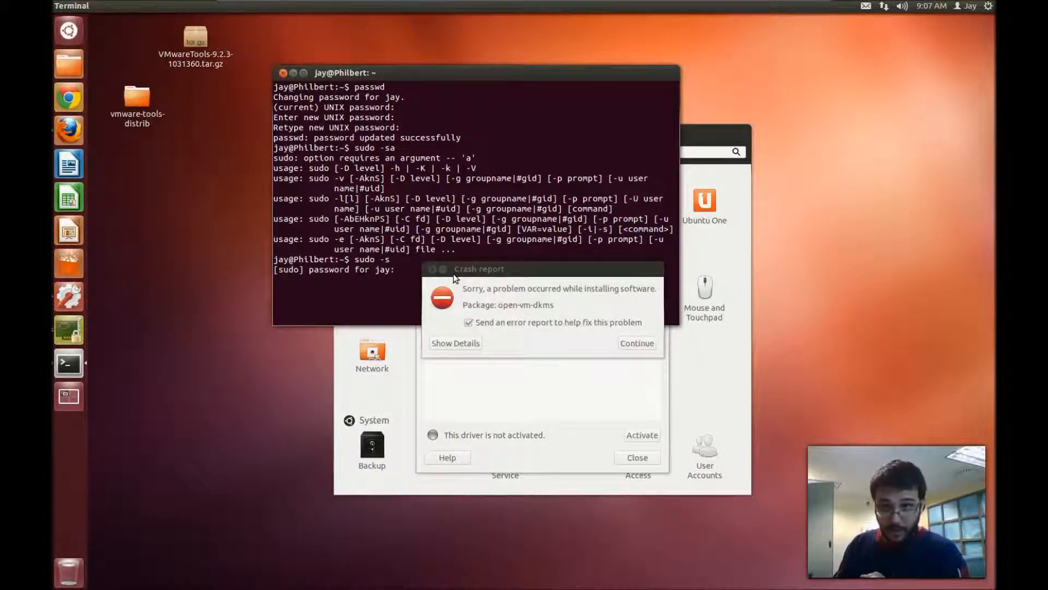
left_click(435, 283)
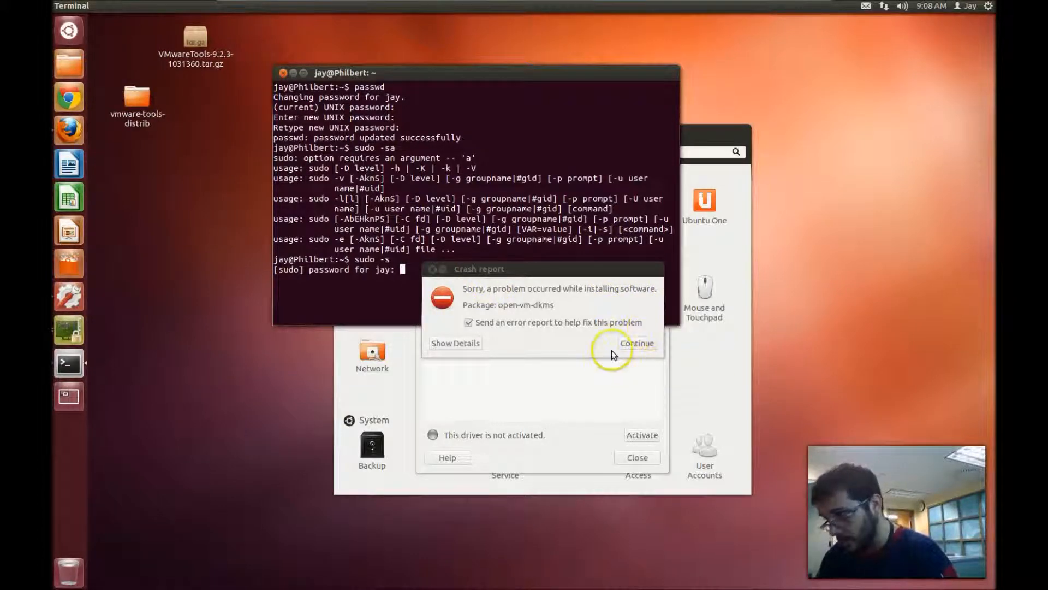
left_click(558, 339)
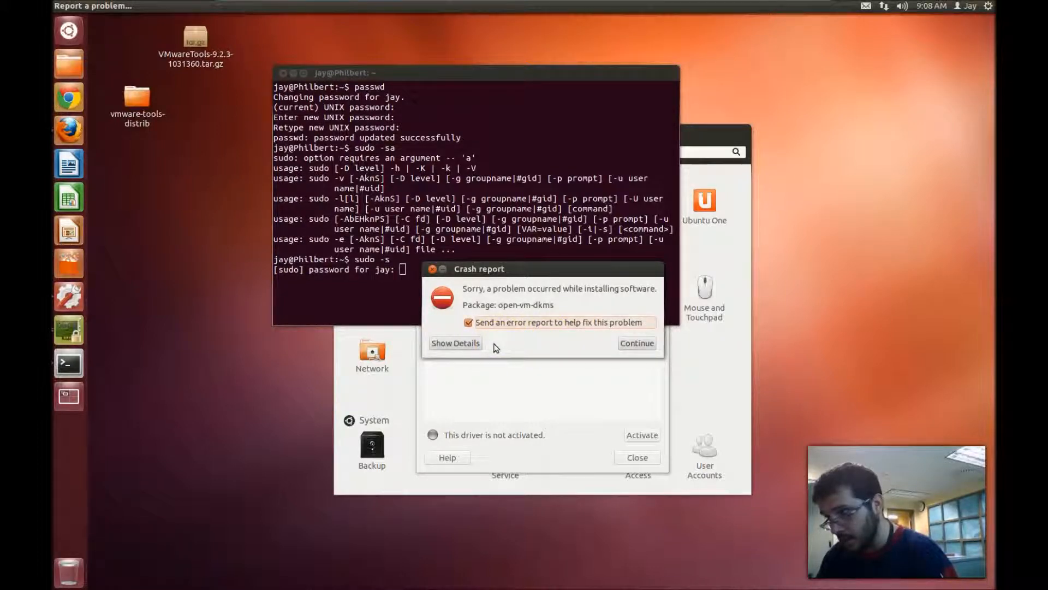
left_click(431, 269)
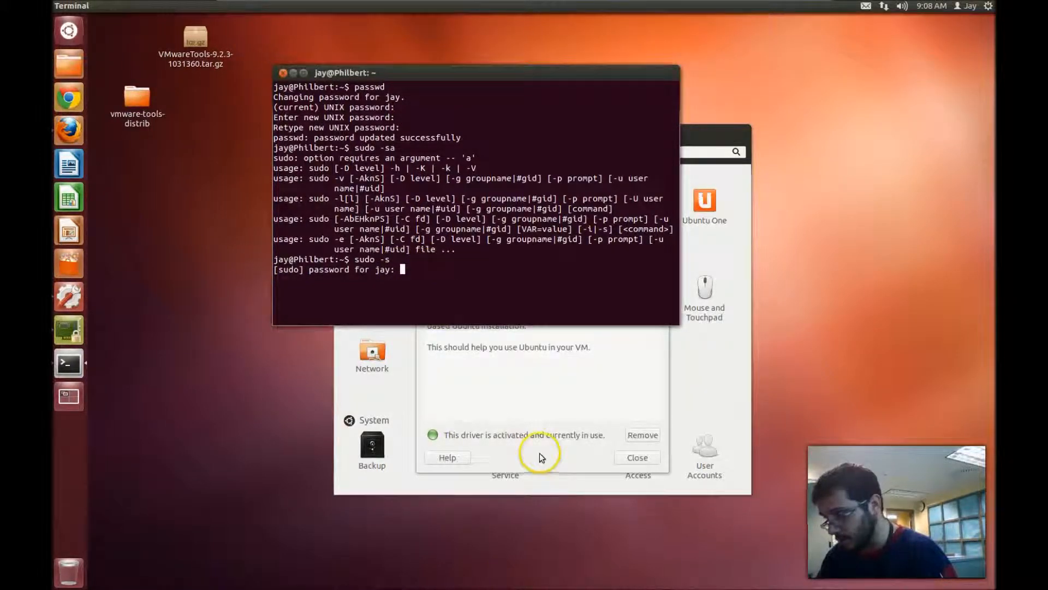
left_click(638, 458)
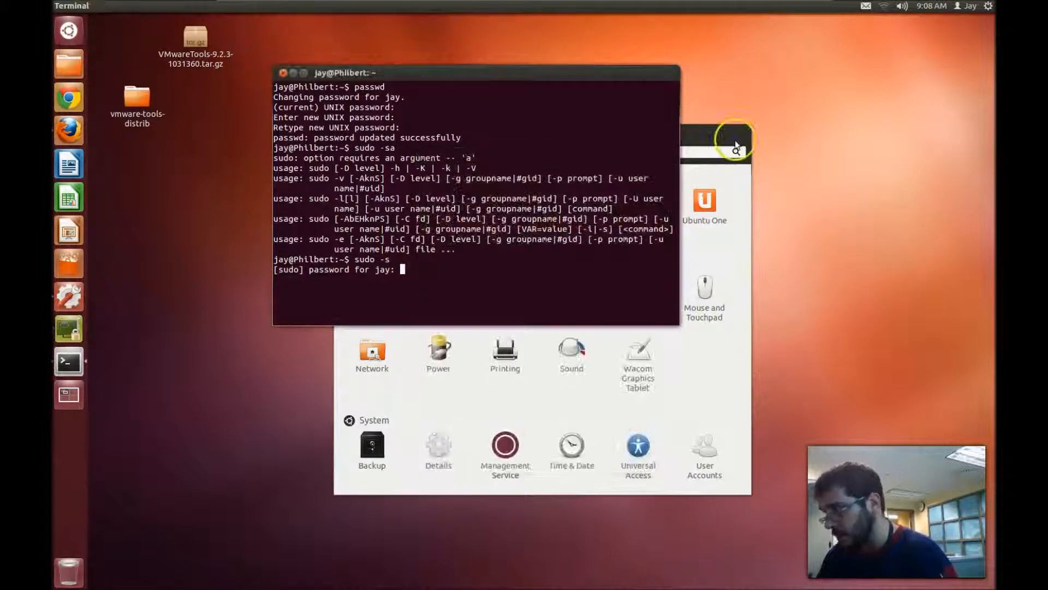
- Return to the System Settings overview, review User Accounts, then close it
left_click(714, 133)
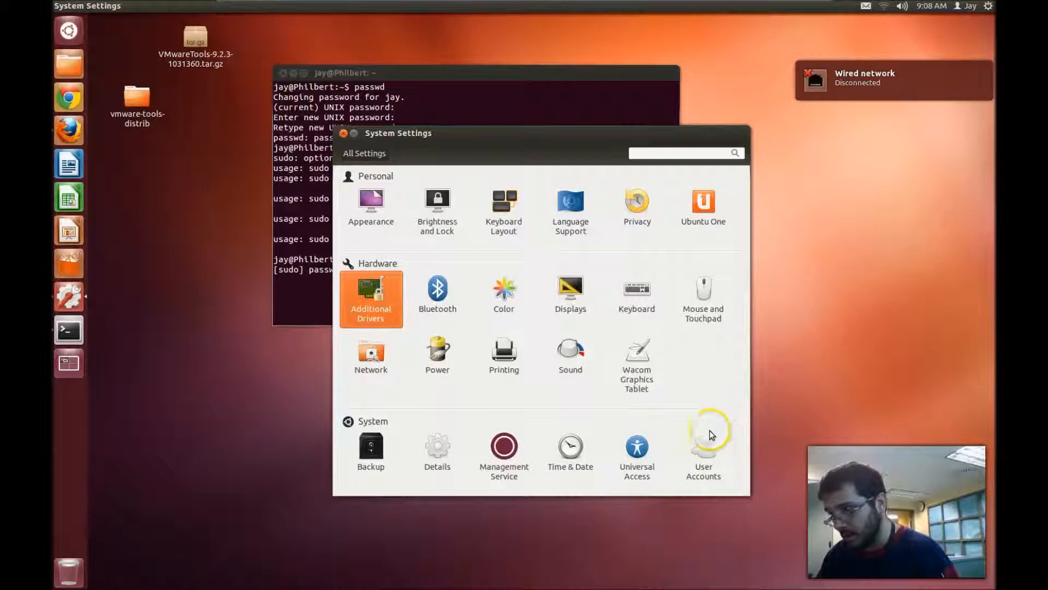
left_click(712, 458)
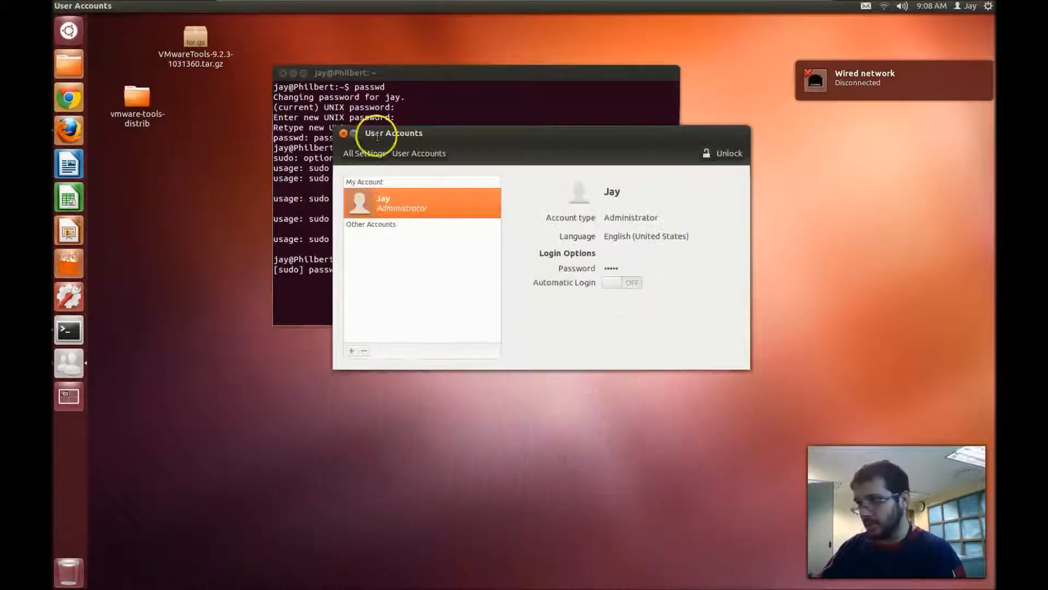
left_click(343, 135)
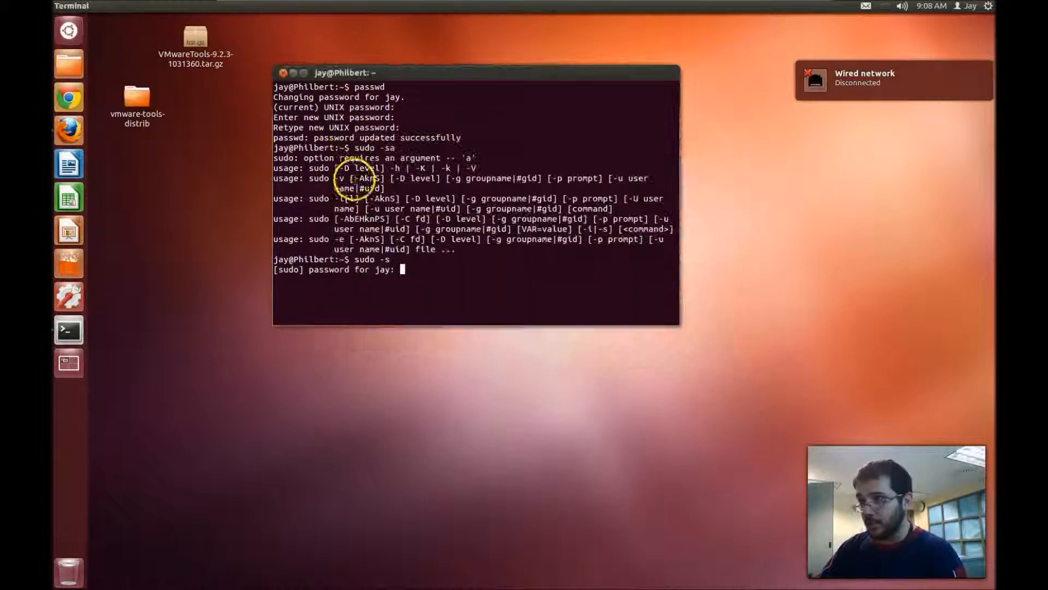
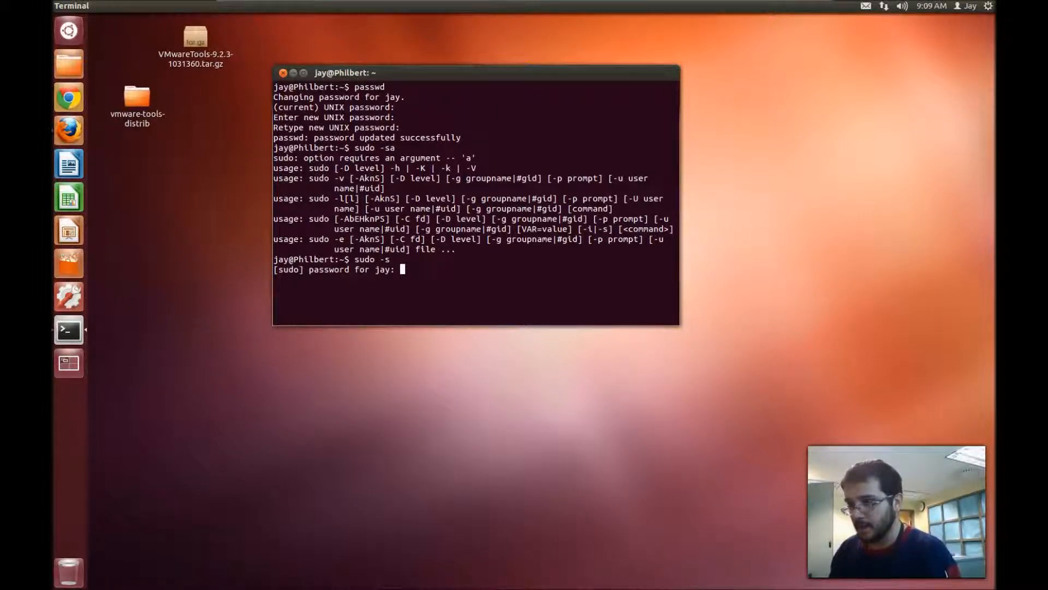
- Submit the sudo password to start the root shell and erase the stray text at the prompt
key("Return")
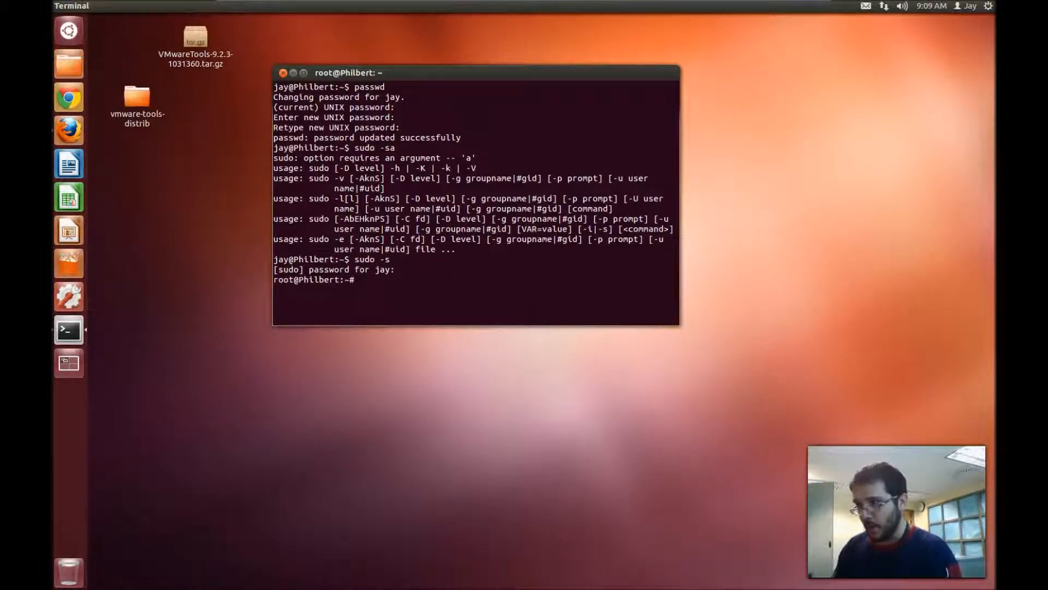
type("passwdjas;ldfkjas;ldfjas;ldkl;aksdfl;kasdflk;jasd")
type("lf;jasl;kdlkj")
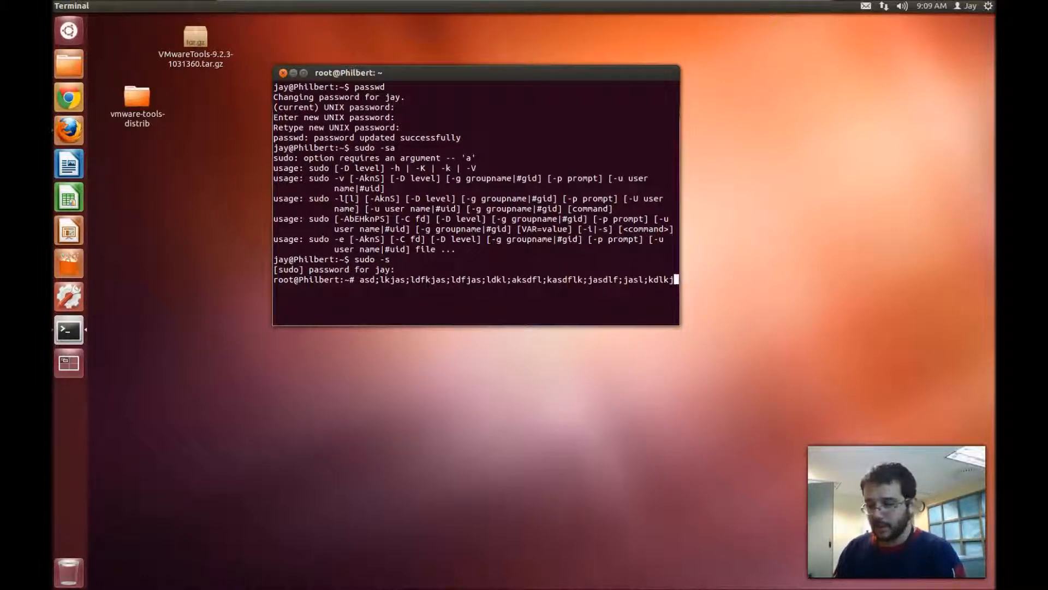
key("ctrl+u")
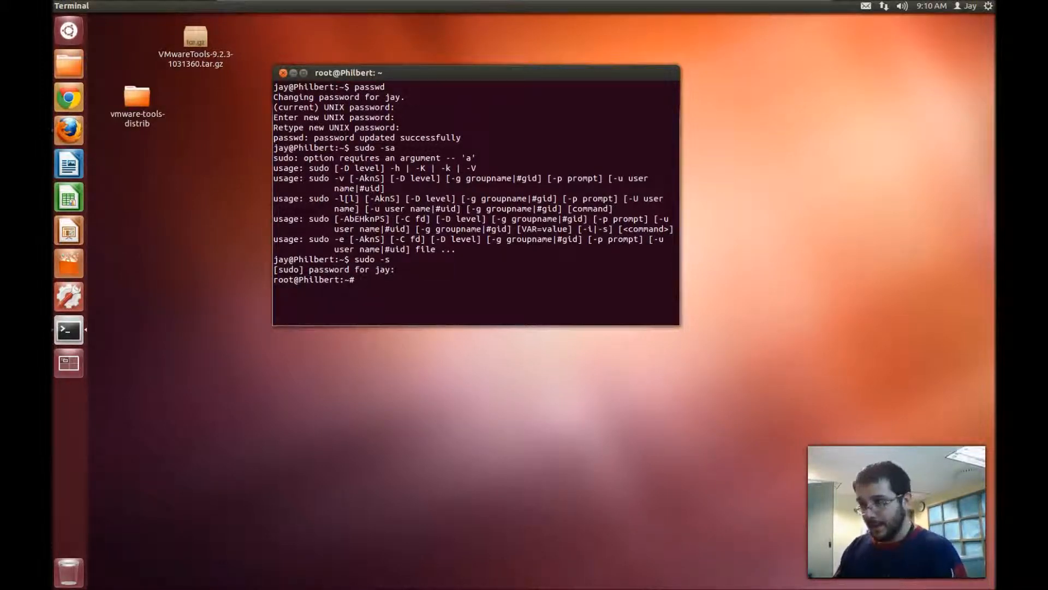
- Type 'history' at the root prompt, correcting the 'histoc' typo
type("histoc")
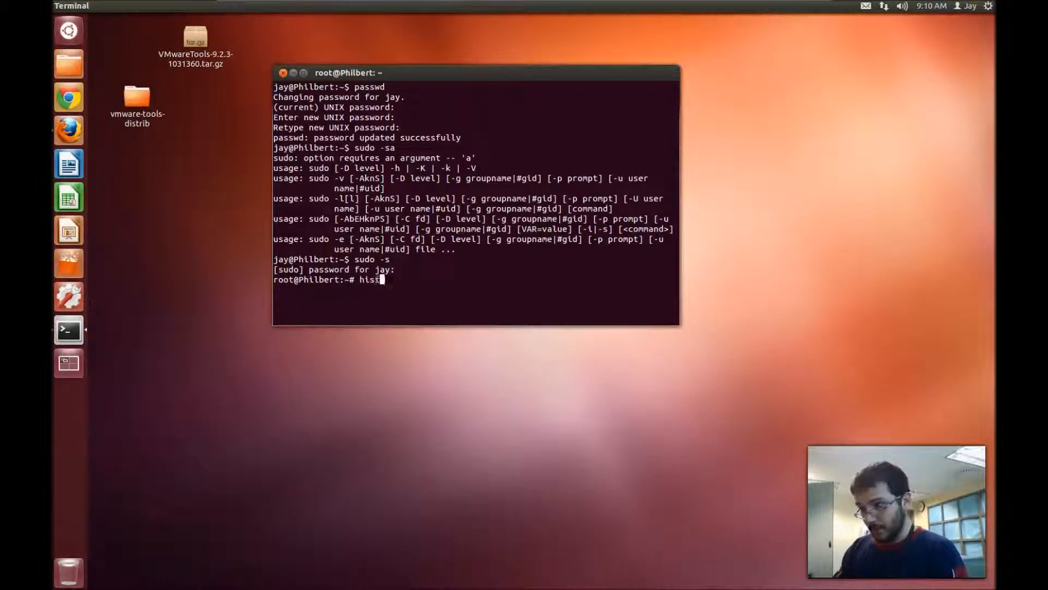
key("BackSpace")
type("ry")
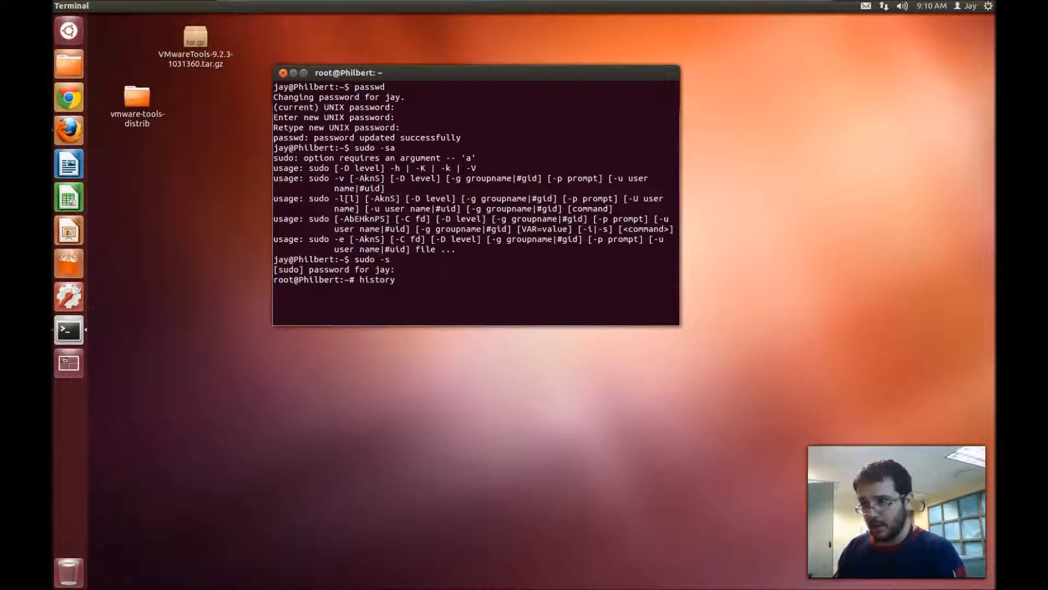
- List the root history, then exit the root shell and exit again to close the terminal
key("Return")
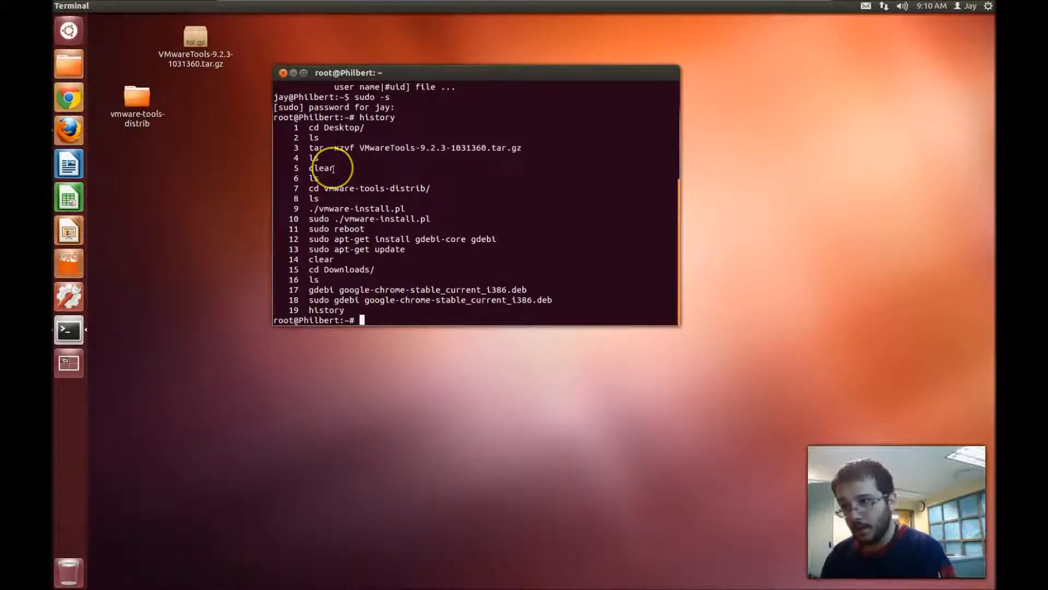
type("exit")
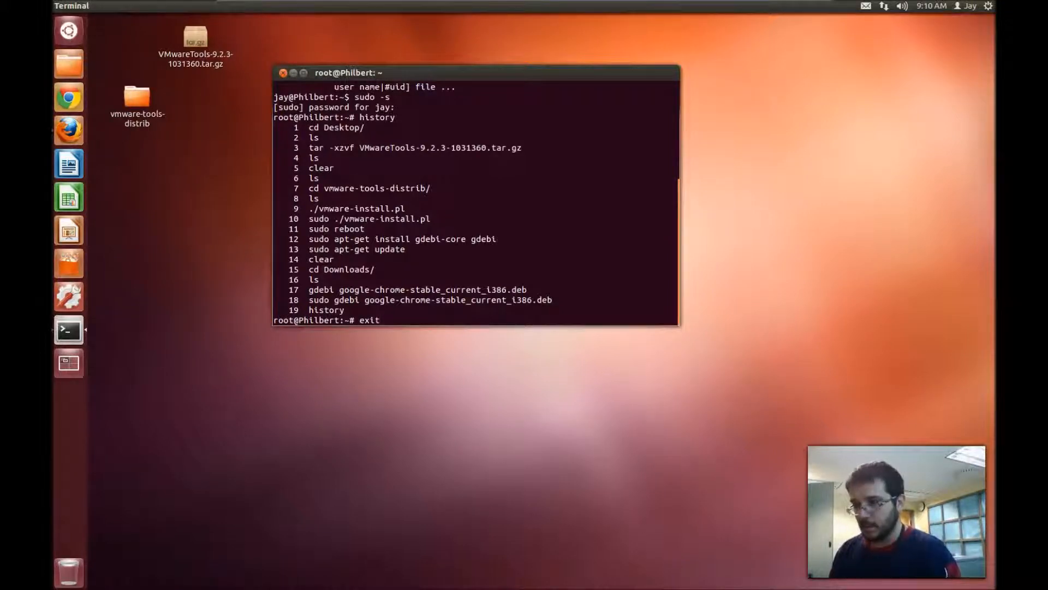
key("Return")
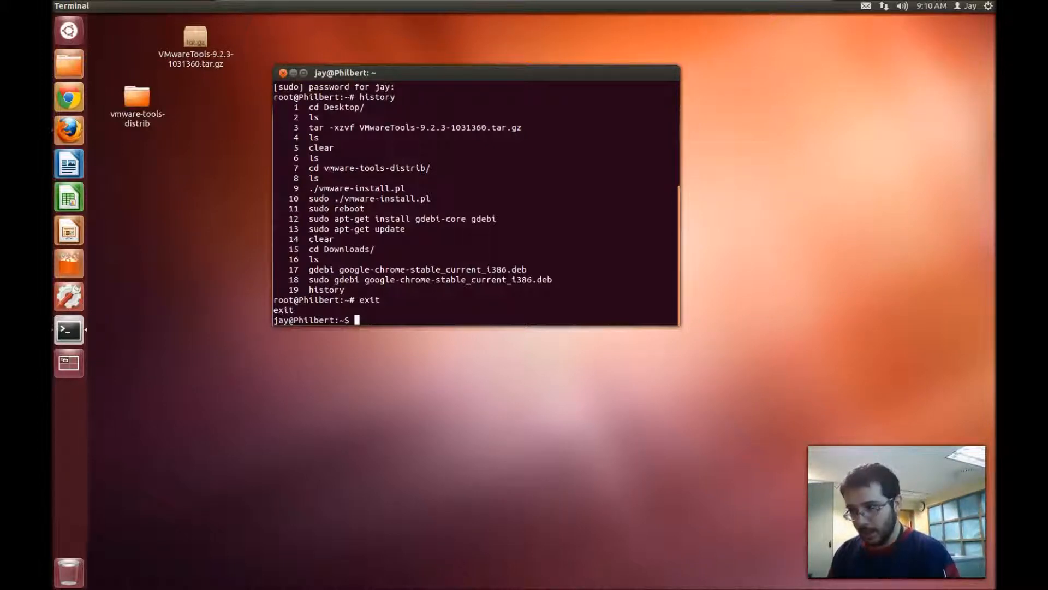
type("exit")
key("Return")
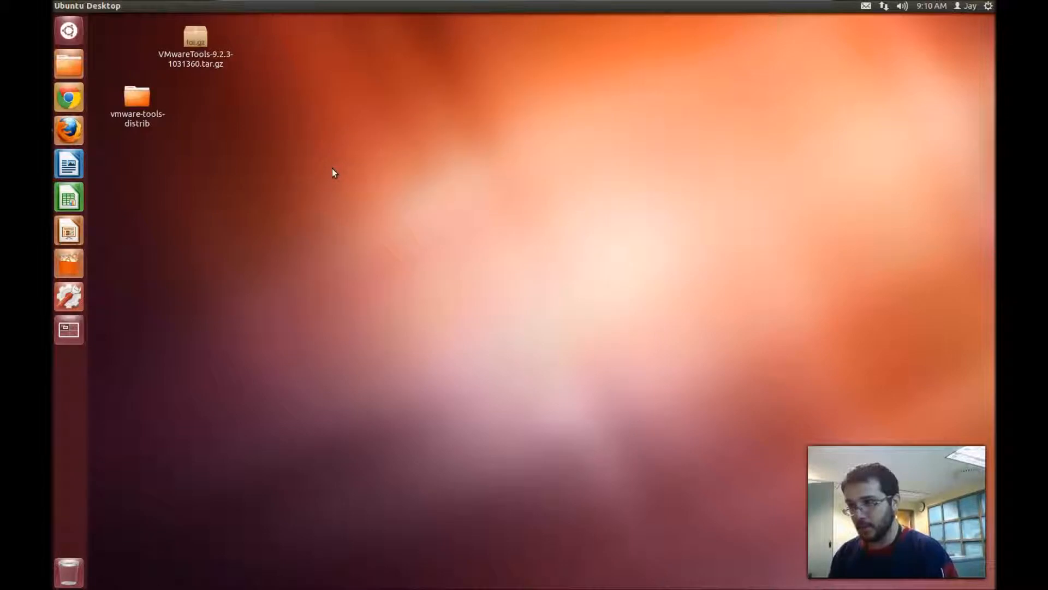
- Open a new terminal with Ctrl+Alt+T and run history as the regular user
key("ctrl+alt+t")
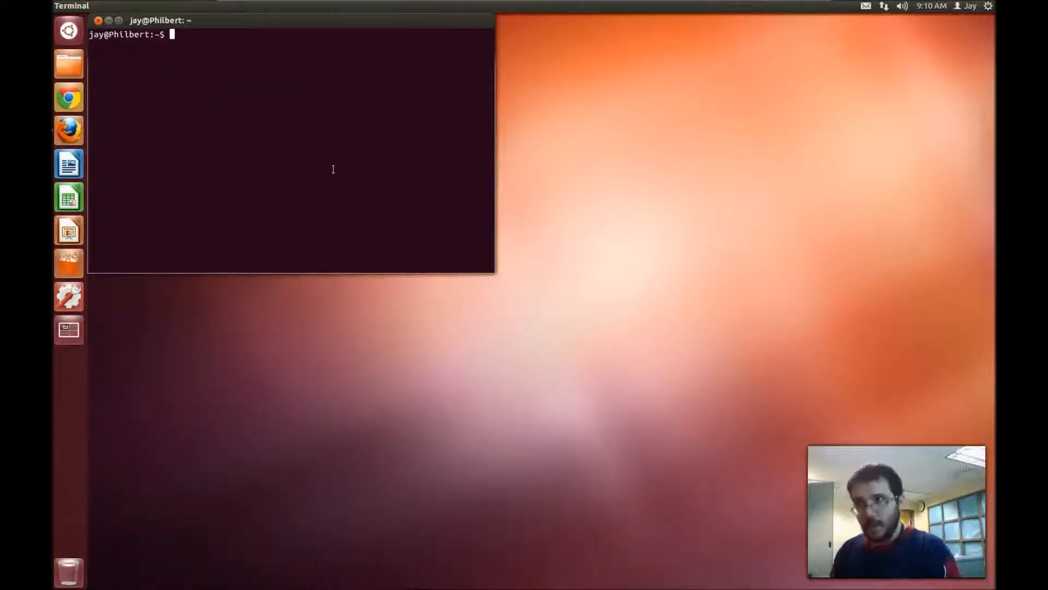
type("history")
key("Return")
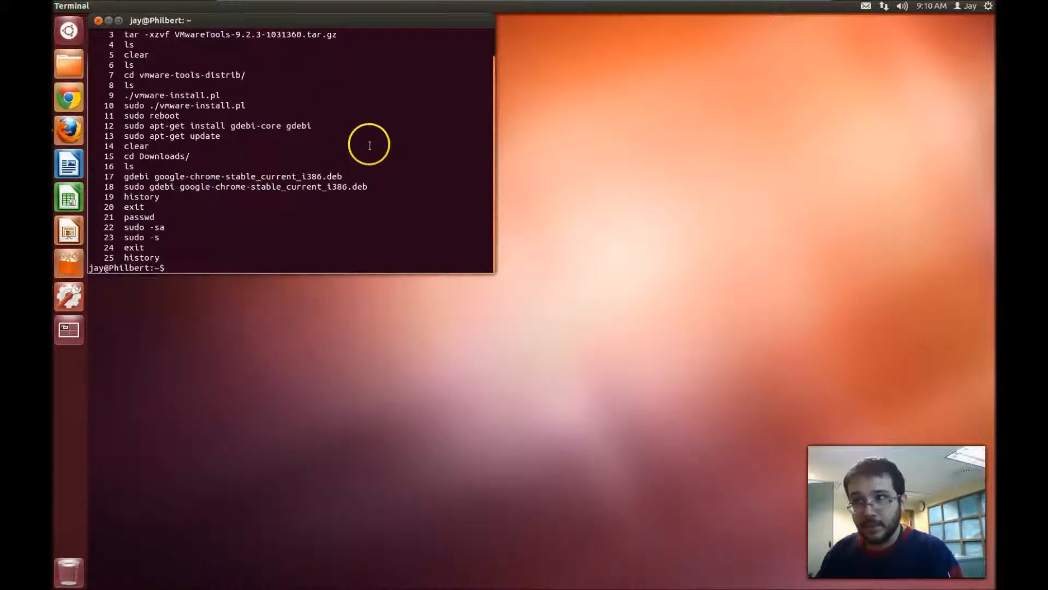
- Scroll up and down through the 25-entry history listing to review it
scroll(240, 112, "up", 1)
scroll(262, 126, "down", 1)
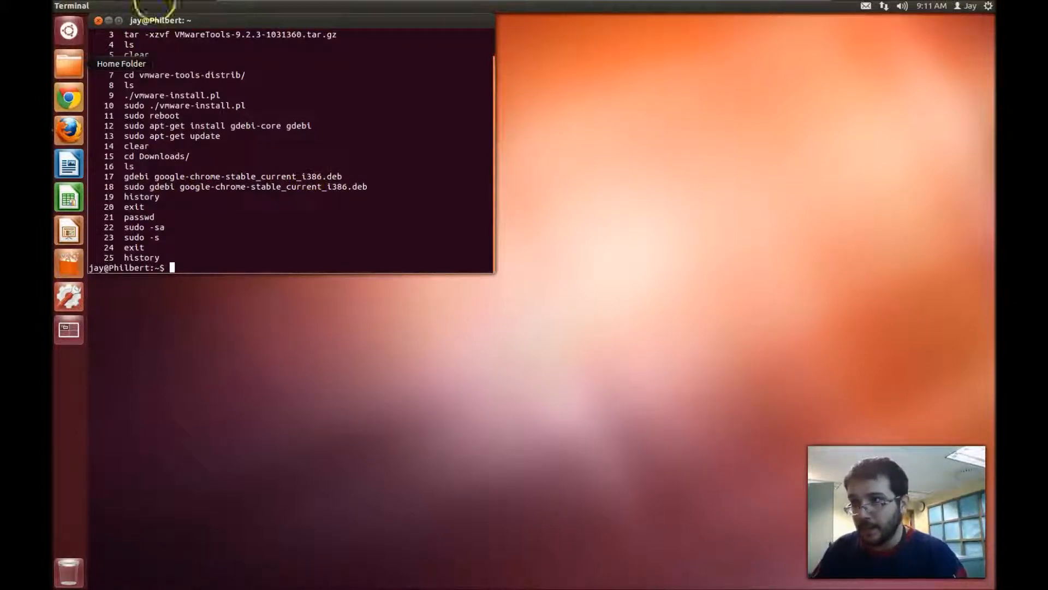
scroll(321, 216, "up", 1)
scroll(328, 213, "down", 1)
scroll(330, 207, "up", 1)
scroll(330, 204, "down", 1)
scroll(336, 200, "up", 1)
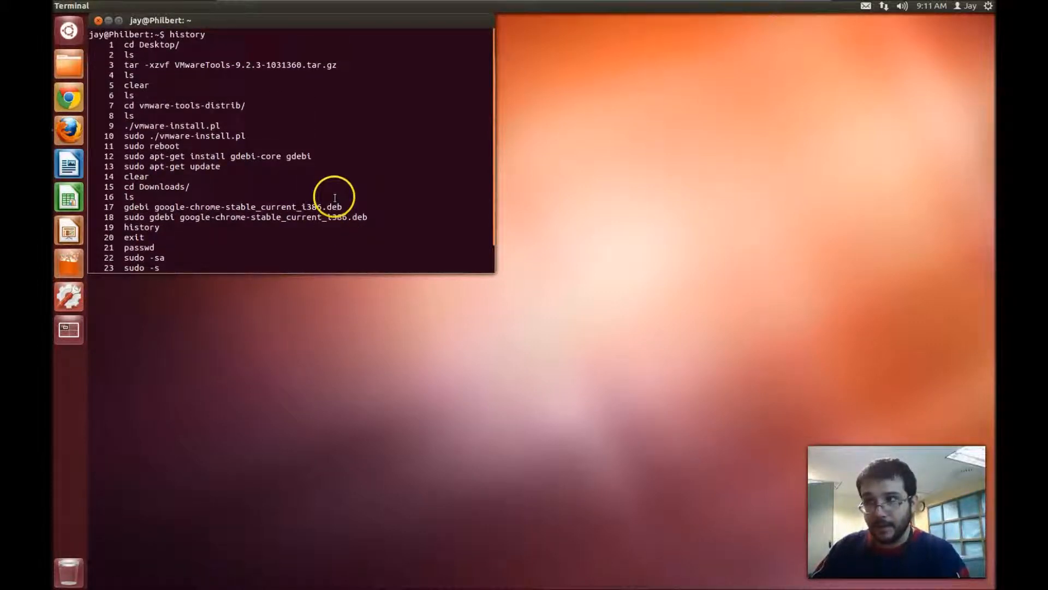
scroll(337, 198, "down", 1)
scroll(339, 196, "up", 1)
scroll(339, 196, "down", 1)
scroll(340, 196, "up", 1)
scroll(339, 196, "down", 1)
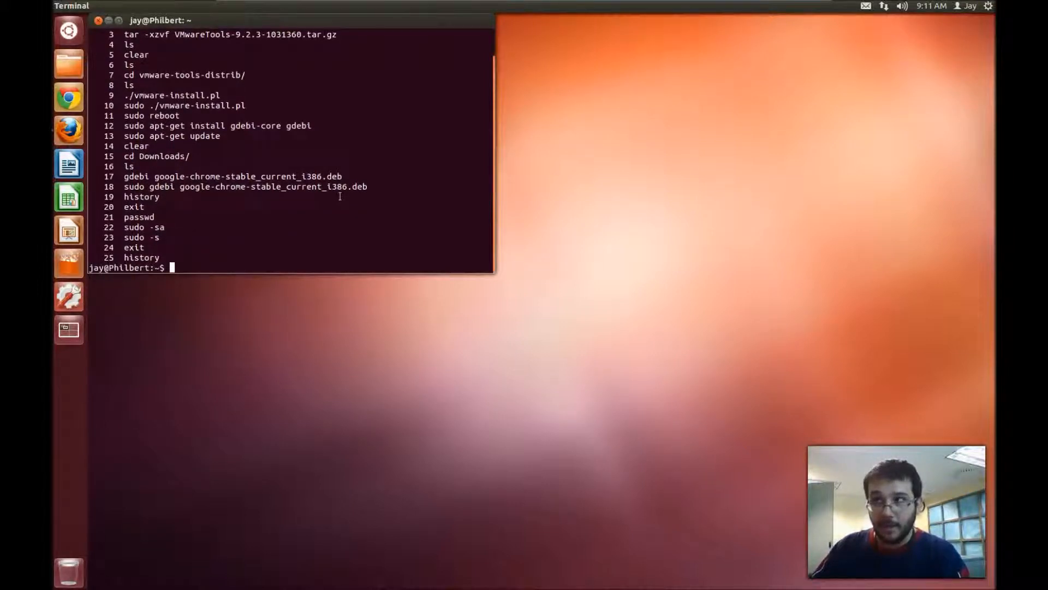
scroll(340, 196, "up", 1)
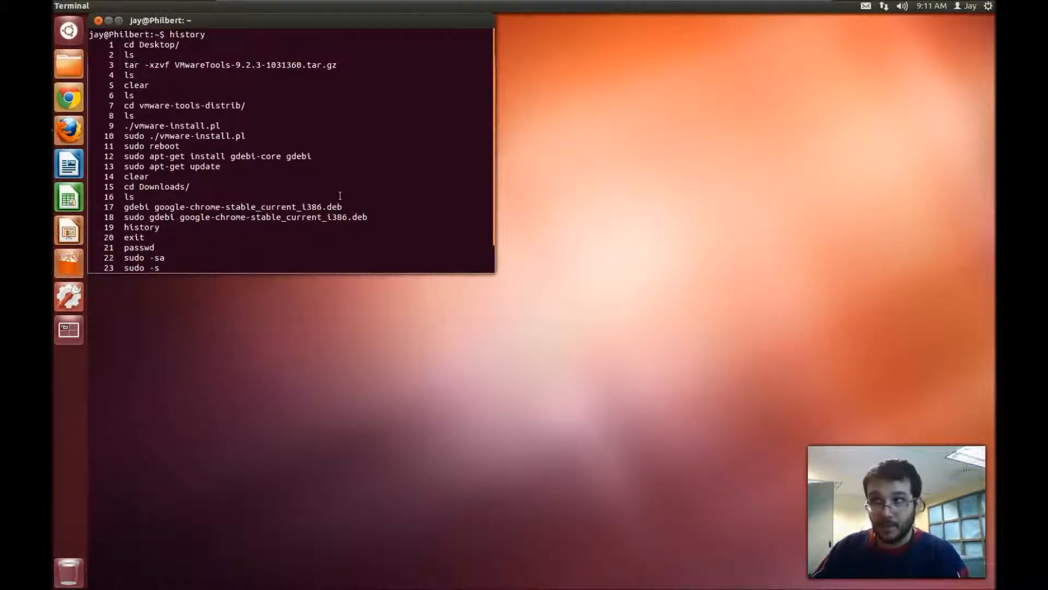
left_click(336, 194)
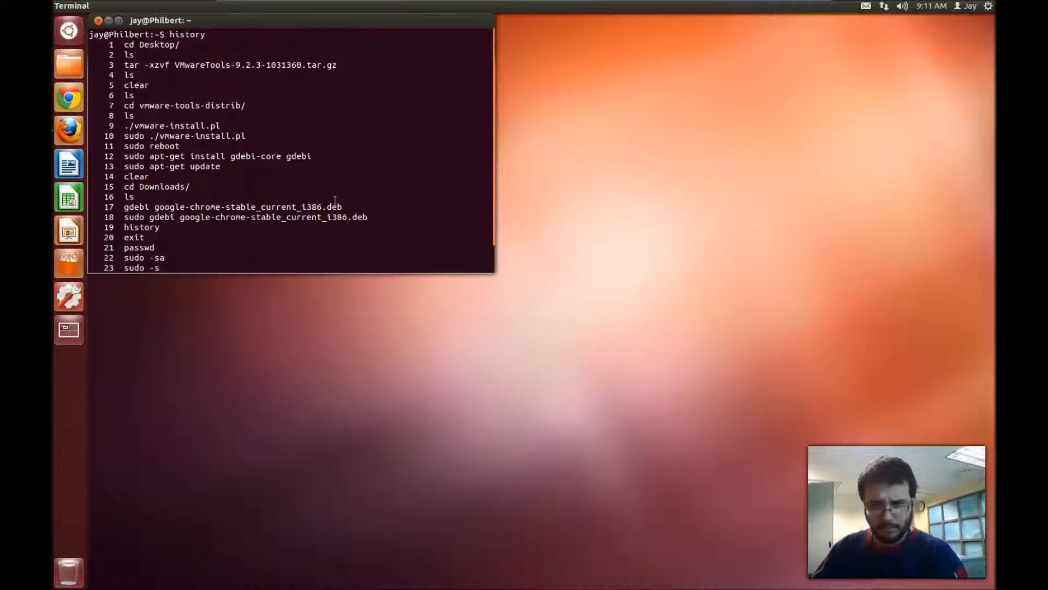
scroll(283, 211, "down", 1)
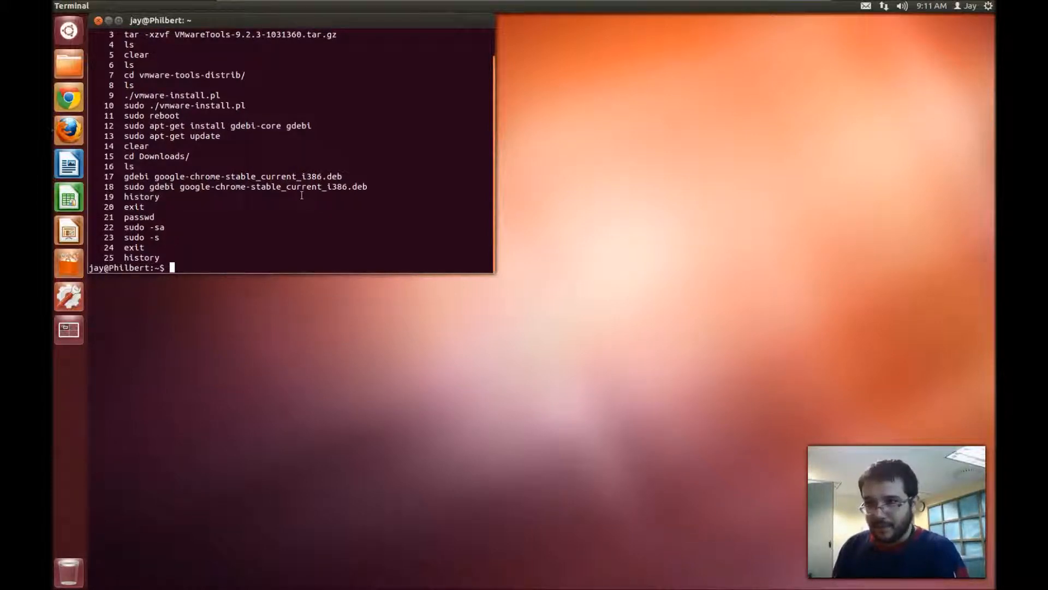
- Clear the user's bash history with history -c and check it with history
type("wget")
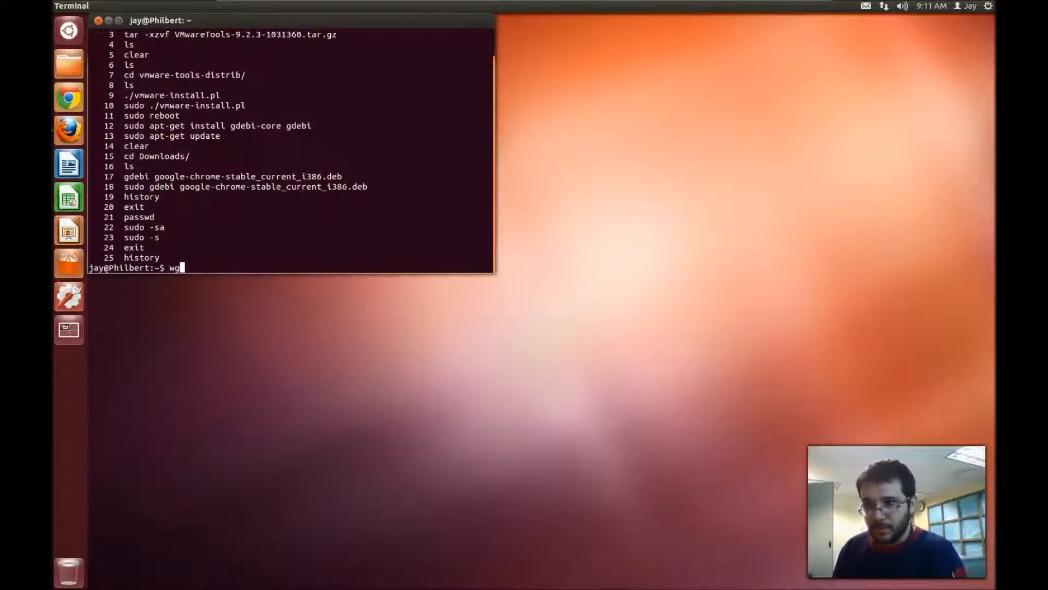
key("BackSpace")
key("BackSpace")
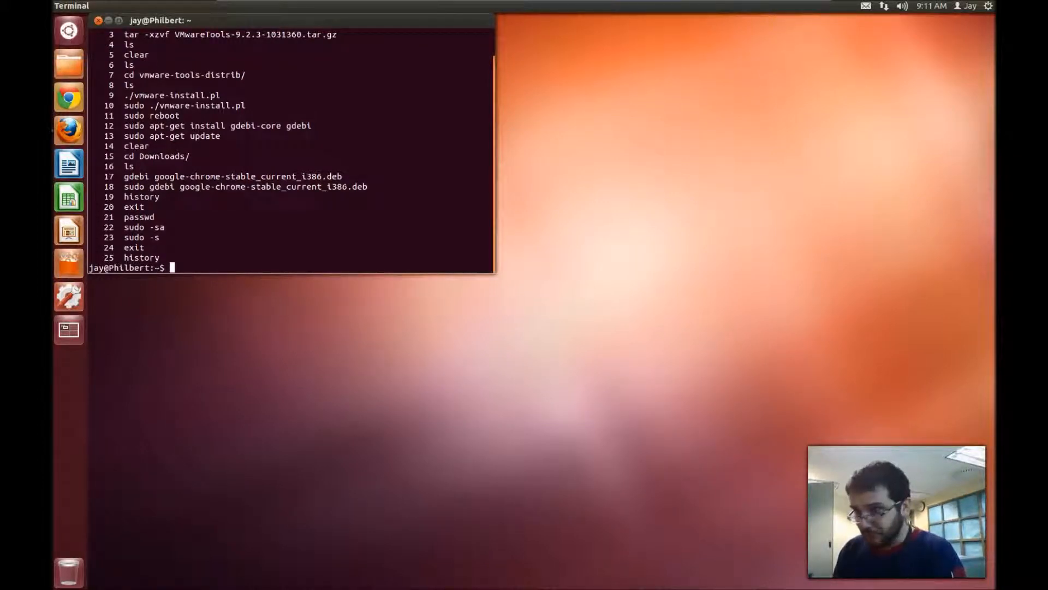
type("history -c")
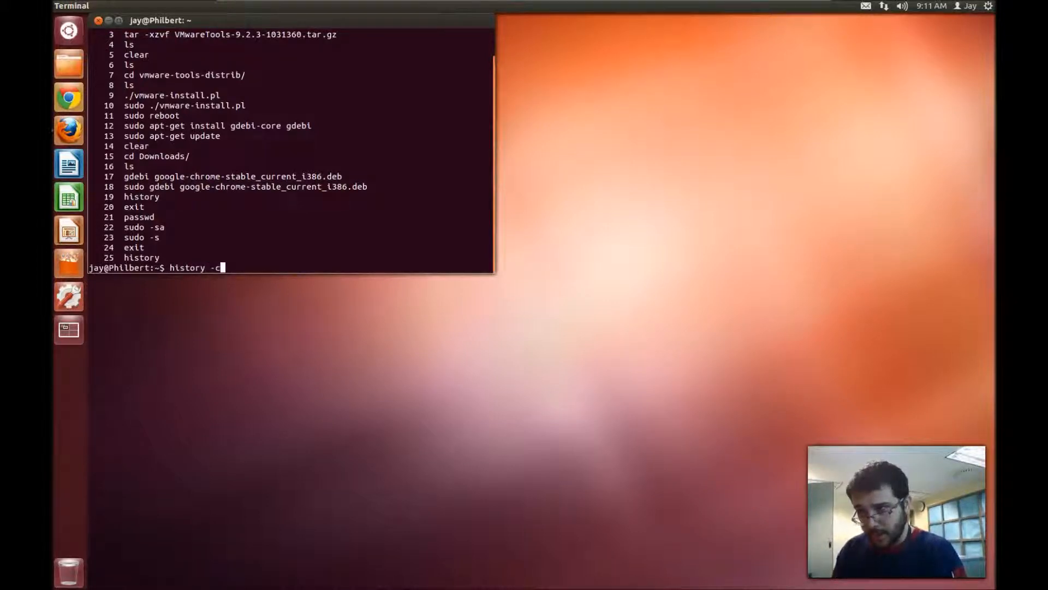
key("Return")
type("history")
key("Return")
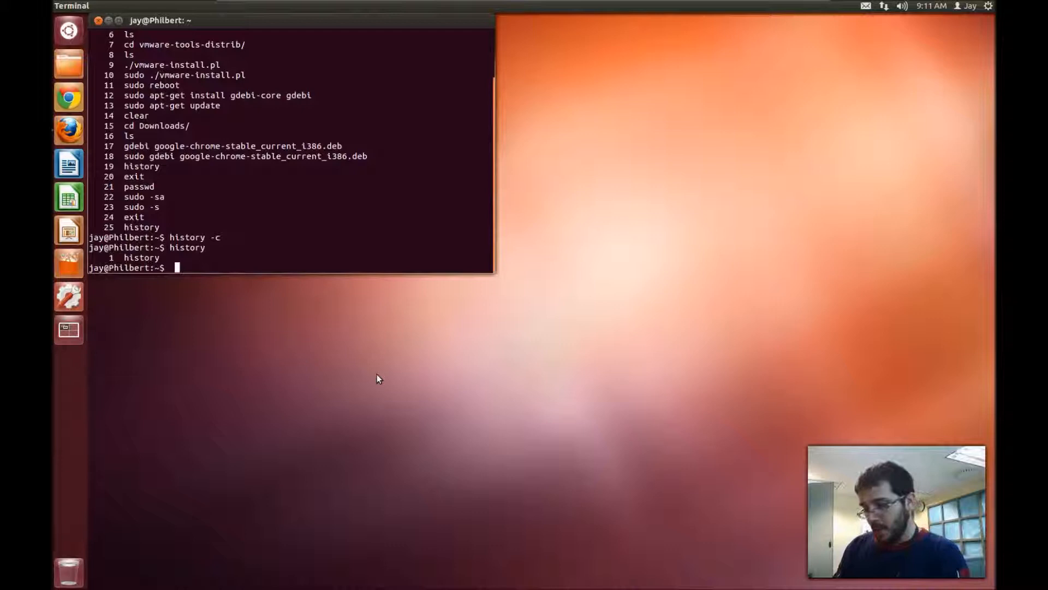
- Run ls, confirm history holds one entry, then minimise the guest to show the Sublime Text 3 page
type("ls")
key("Return")
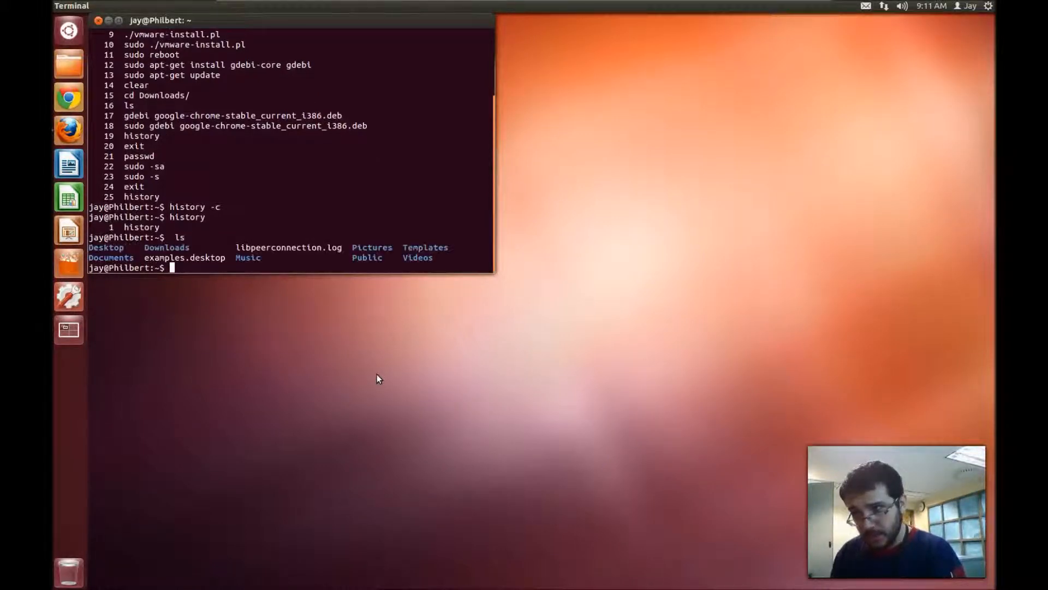
type("hi")
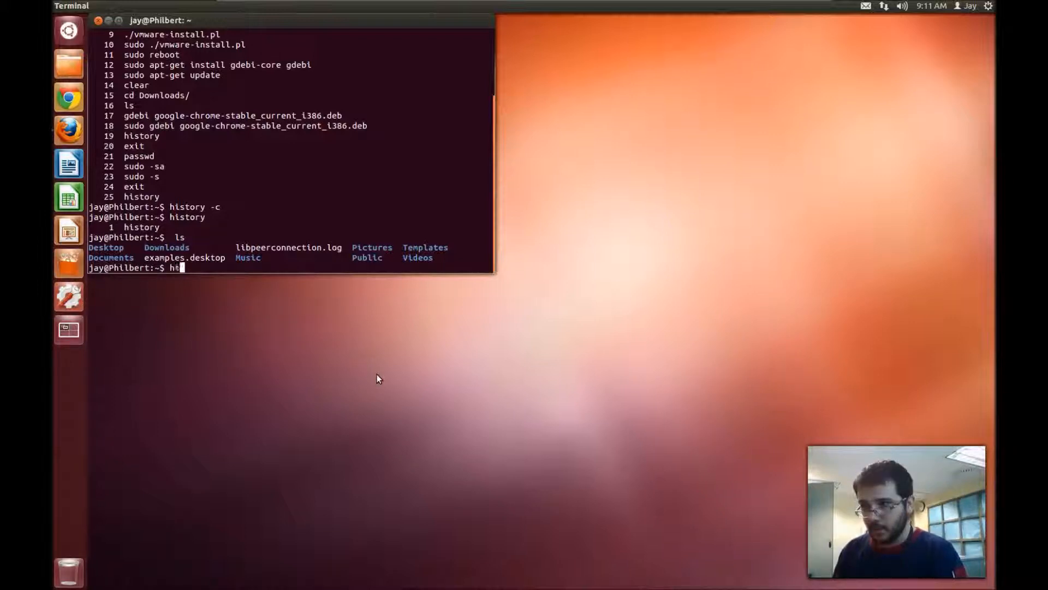
type("story")
key("Return")
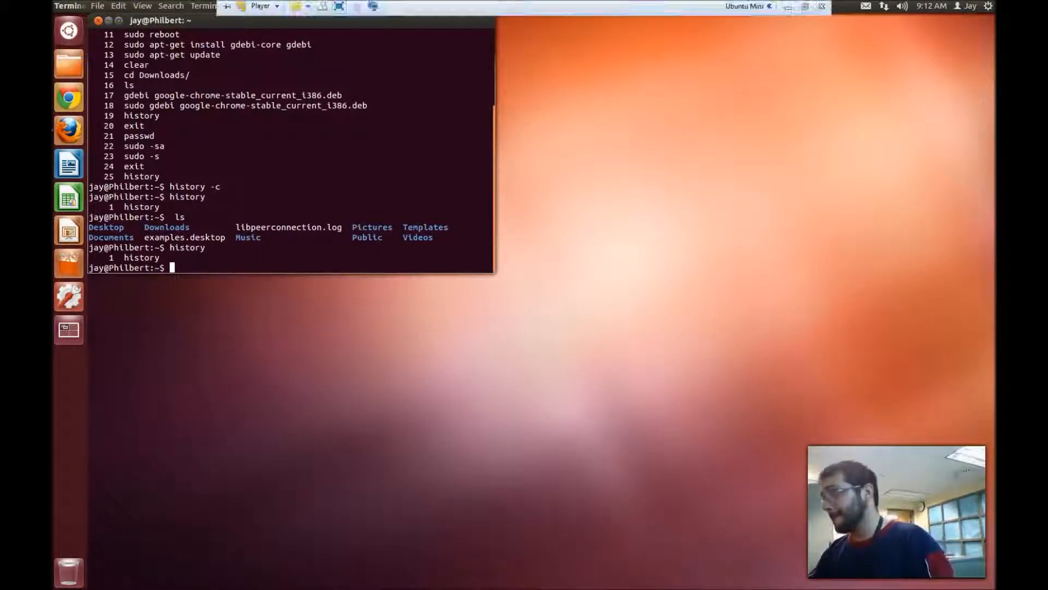
left_click(787, 10)
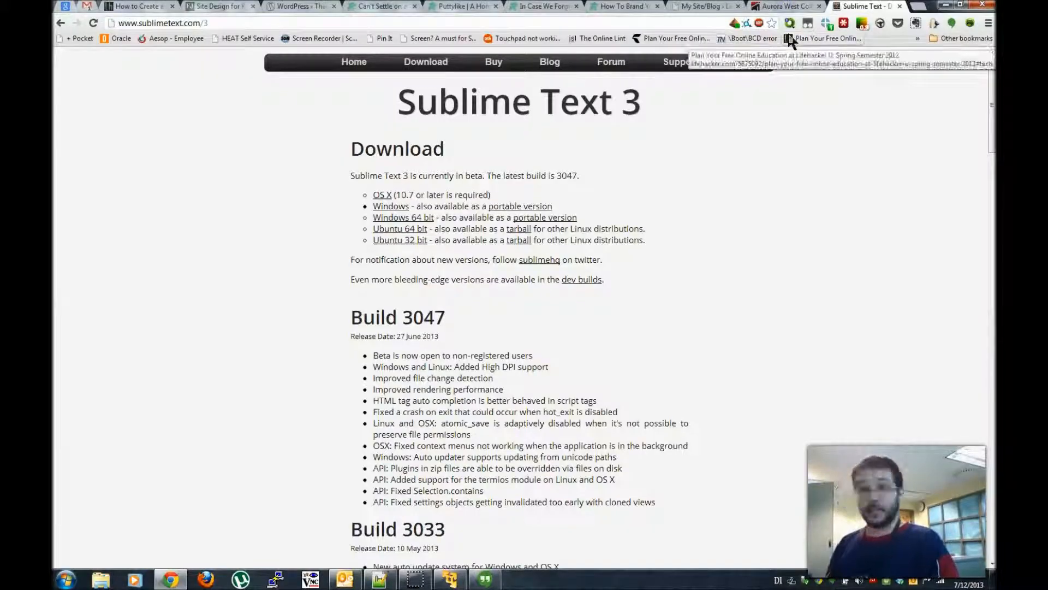